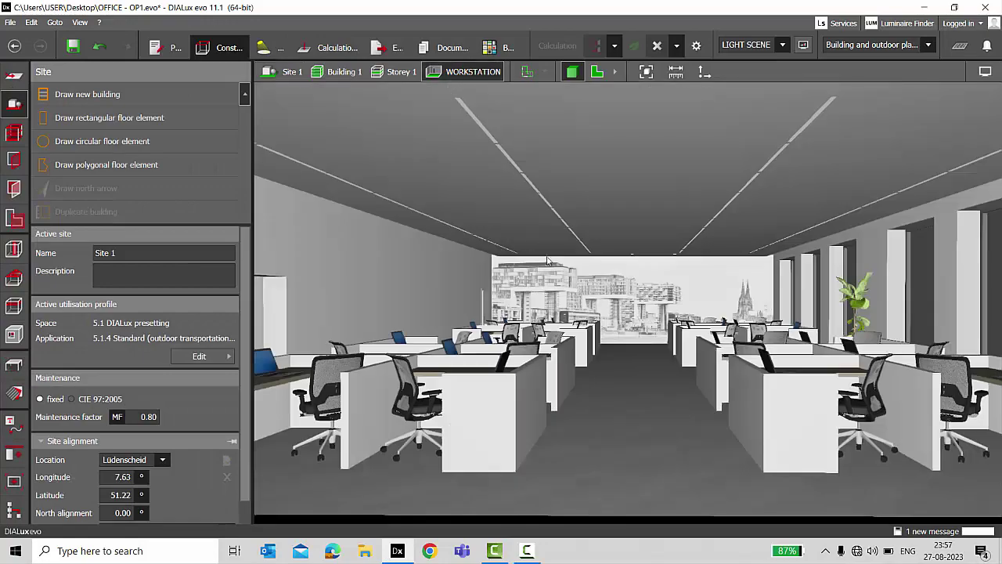
- Inspect the workstation room in 3D, looking closely at the ceiling luminaires and their light distribution
scroll(811, 371, "up", 3)
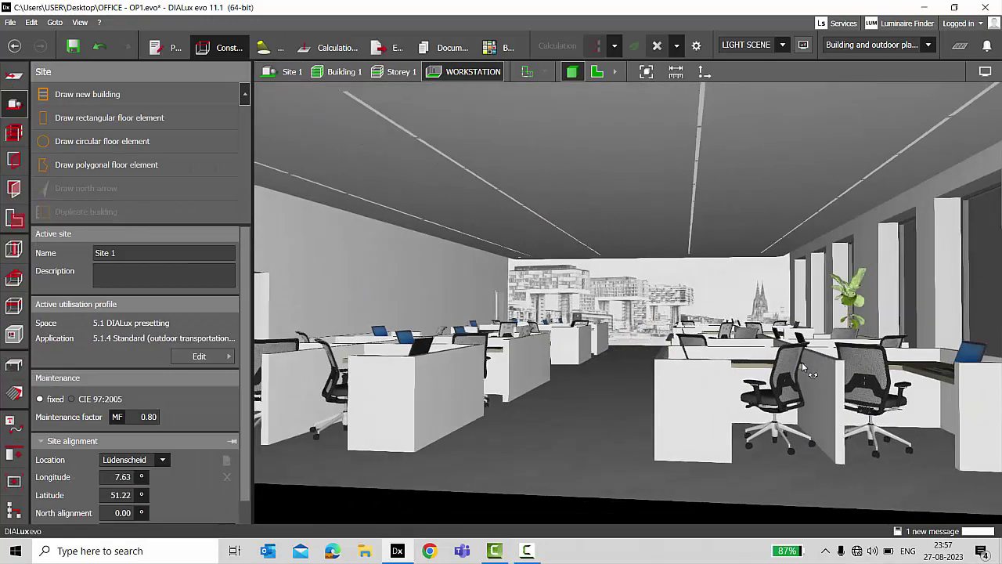
scroll(600, 321, "up", 3)
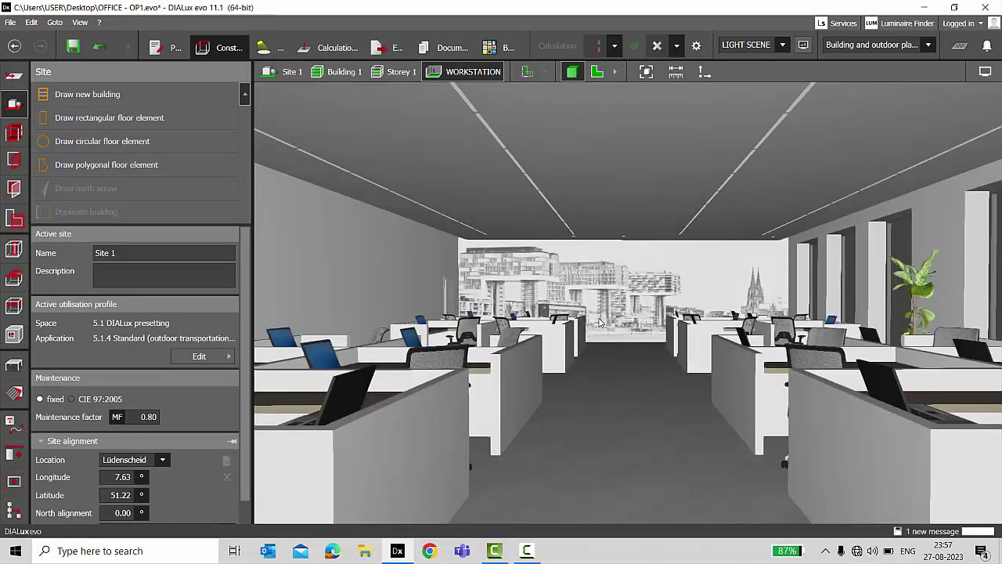
scroll(600, 322, "down", 3)
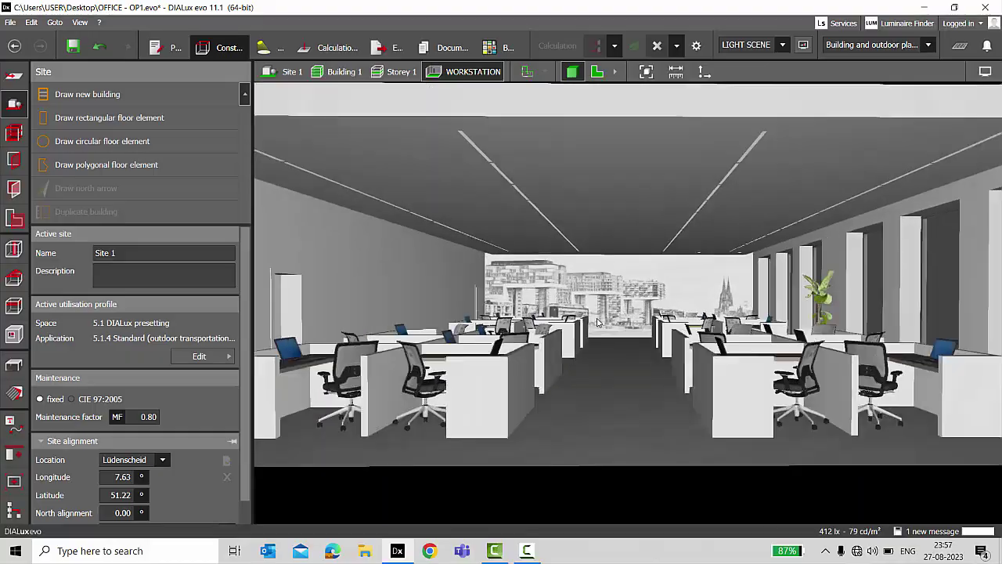
scroll(603, 322, "up", 2)
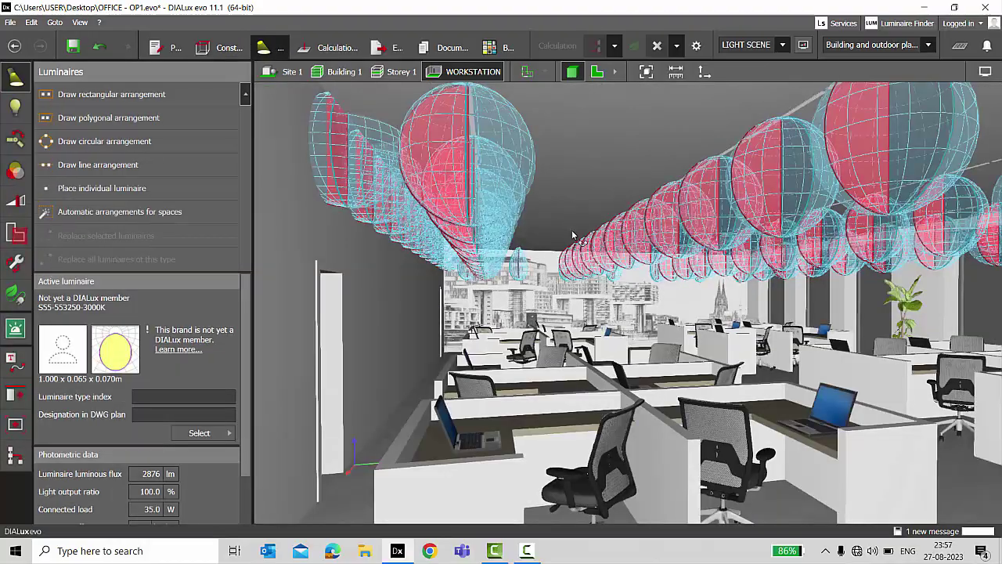
scroll(452, 329, "up", 5)
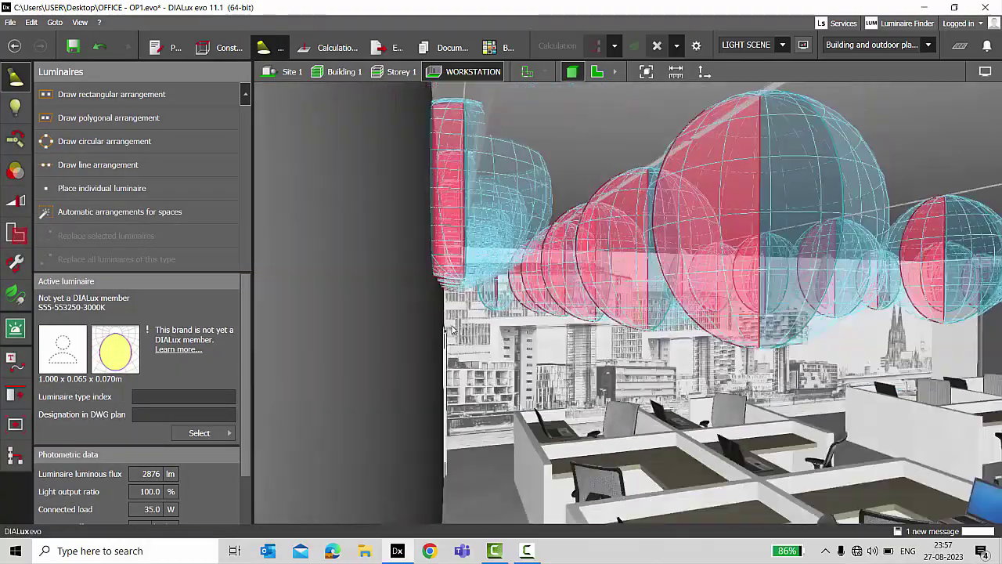
right_click_drag(451, 329, 637, 303)
scroll(504, 333, "down", 6)
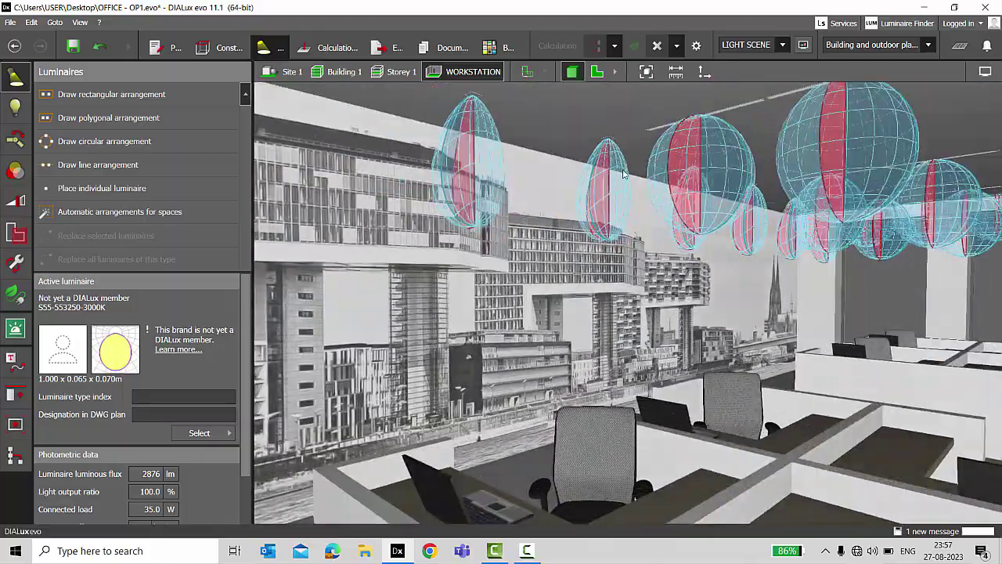
scroll(491, 274, "down", 5)
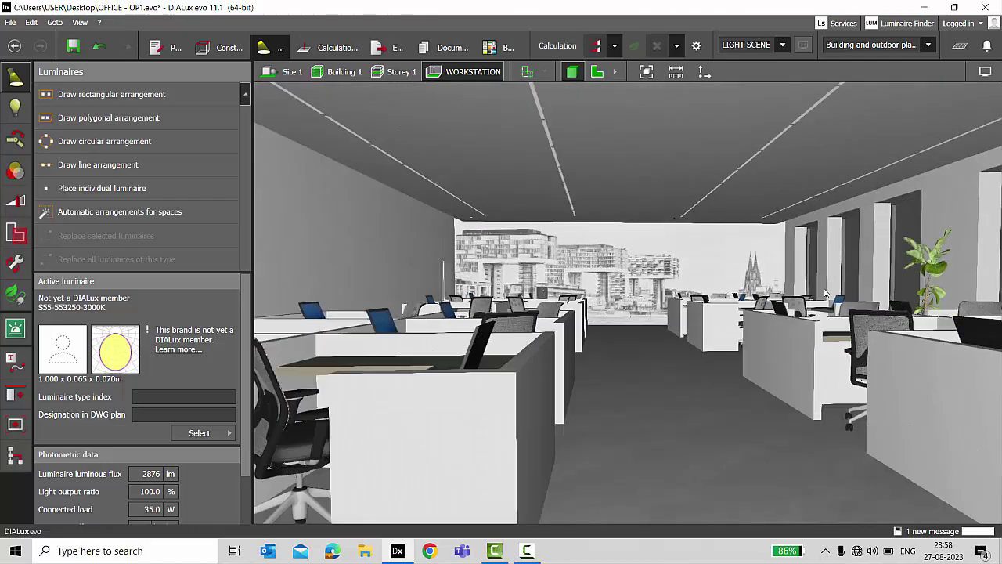
- Examine the workstation room's desks, windows and rows of ceiling lights from several viewpoints
right_click_drag(825, 293, 615, 308)
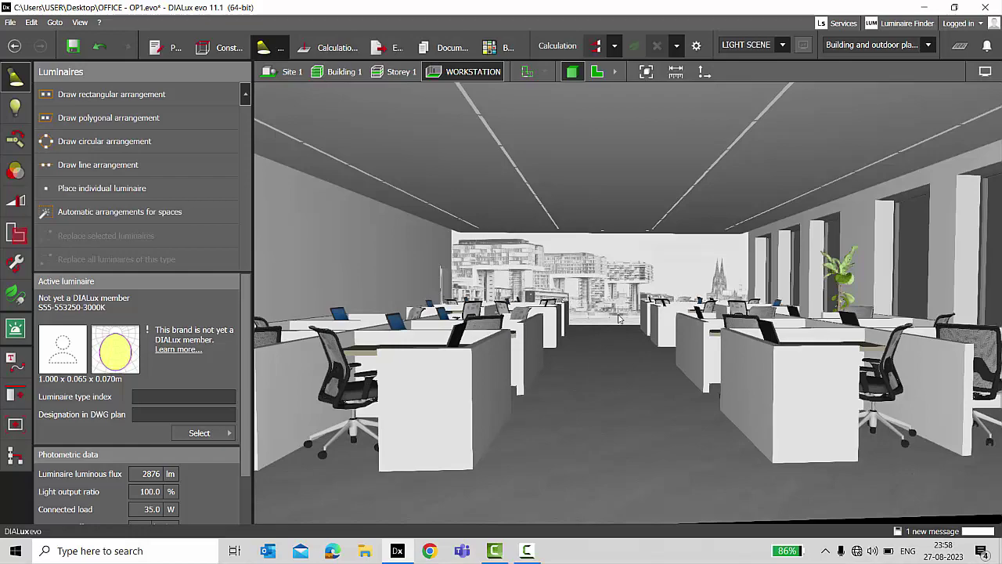
middle_click_drag(615, 308, 740, 271)
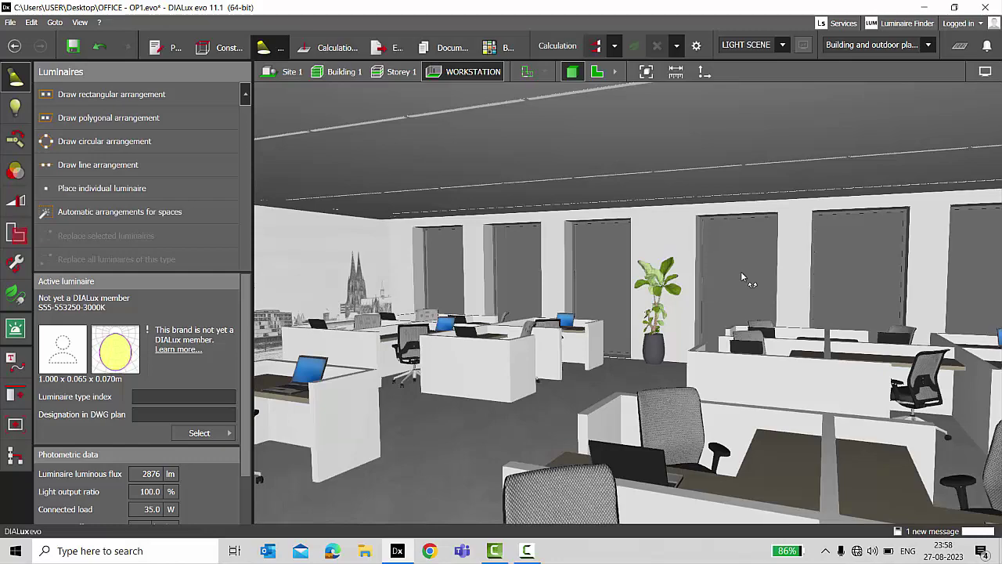
scroll(748, 259, "down", 3)
middle_click_drag(744, 256, 482, 258)
scroll(540, 241, "up", 5)
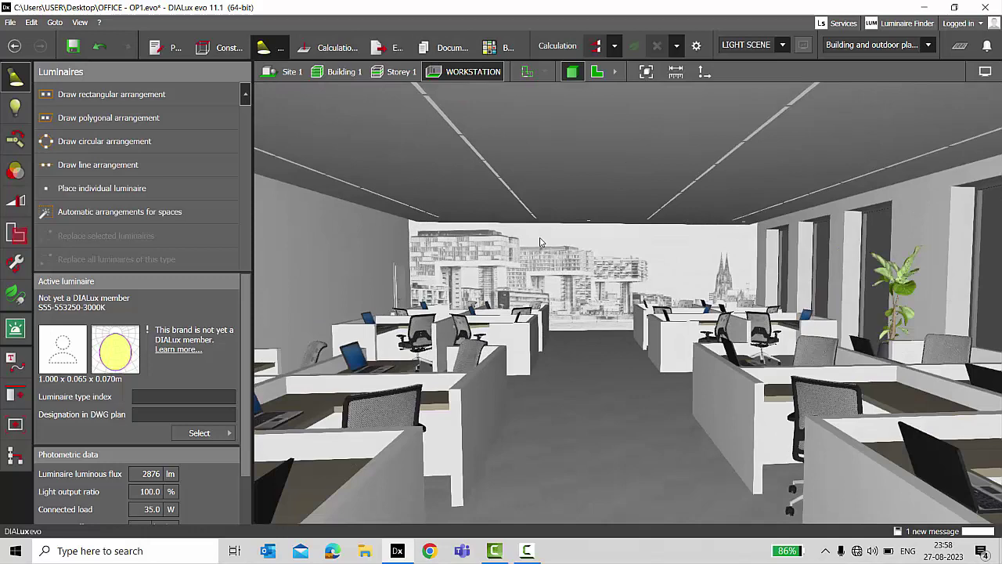
middle_click_drag(540, 241, 676, 242)
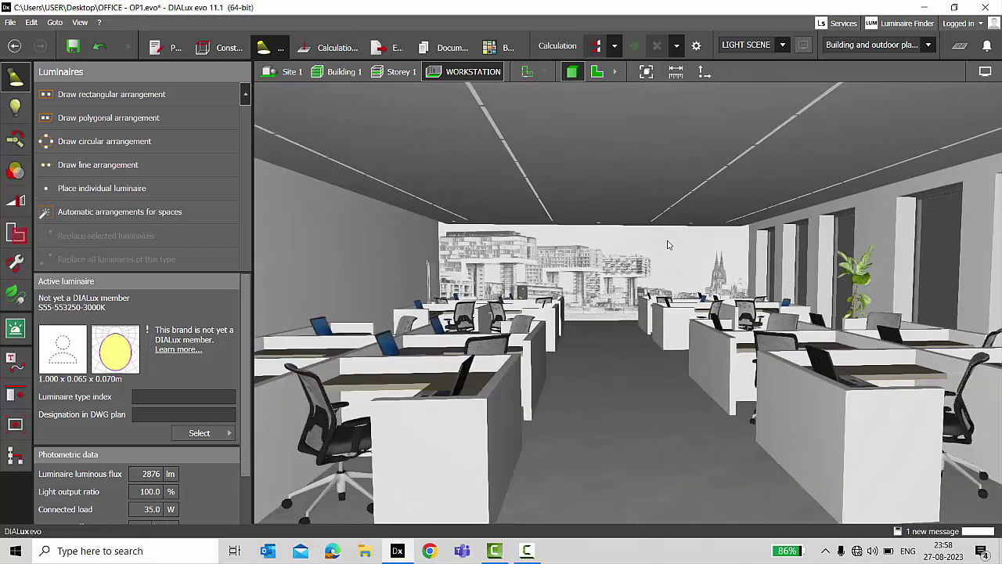
scroll(668, 245, "down", 2)
scroll(460, 303, "up", 3)
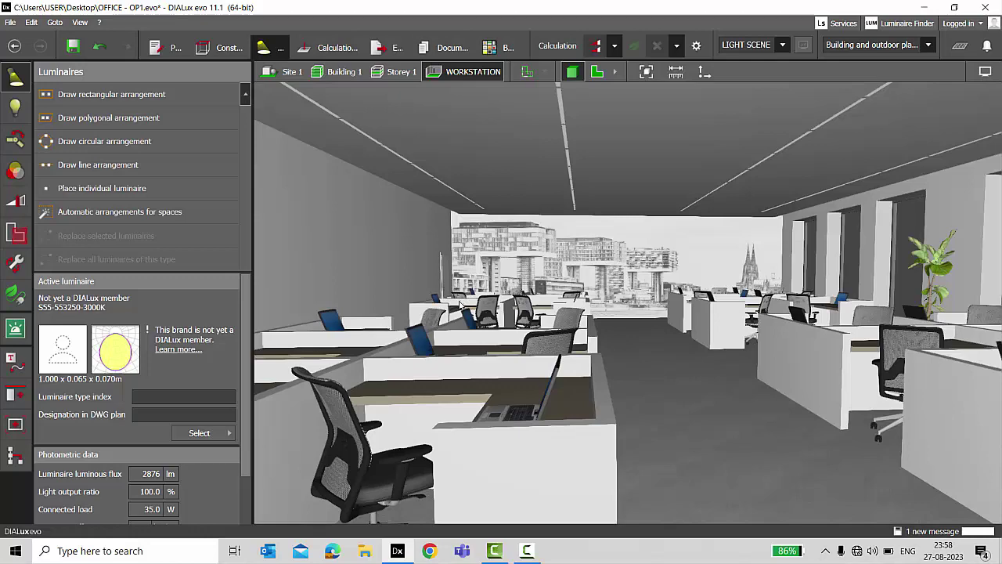
scroll(470, 302, "down", 2)
scroll(730, 304, "down", 2)
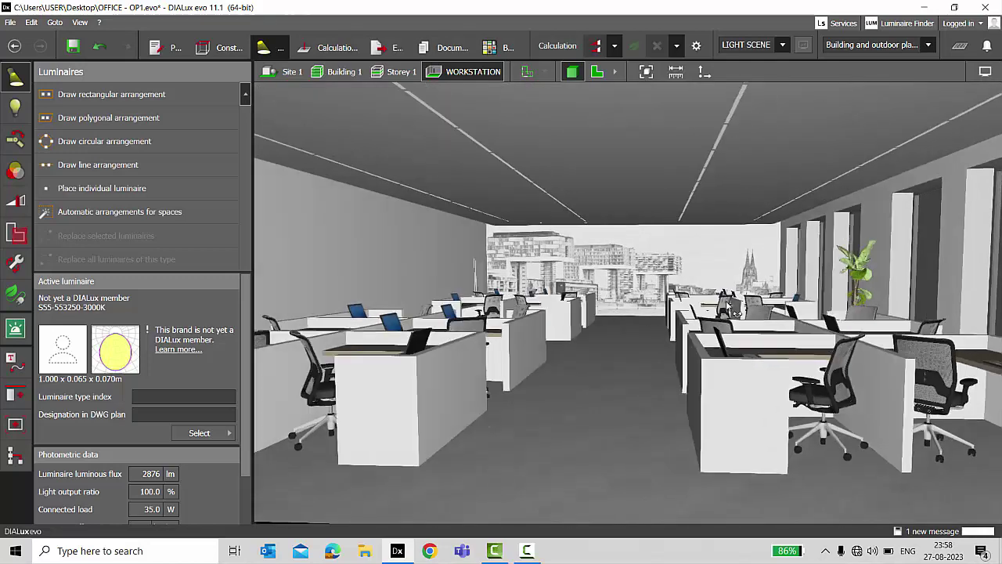
scroll(736, 308, "up", 2)
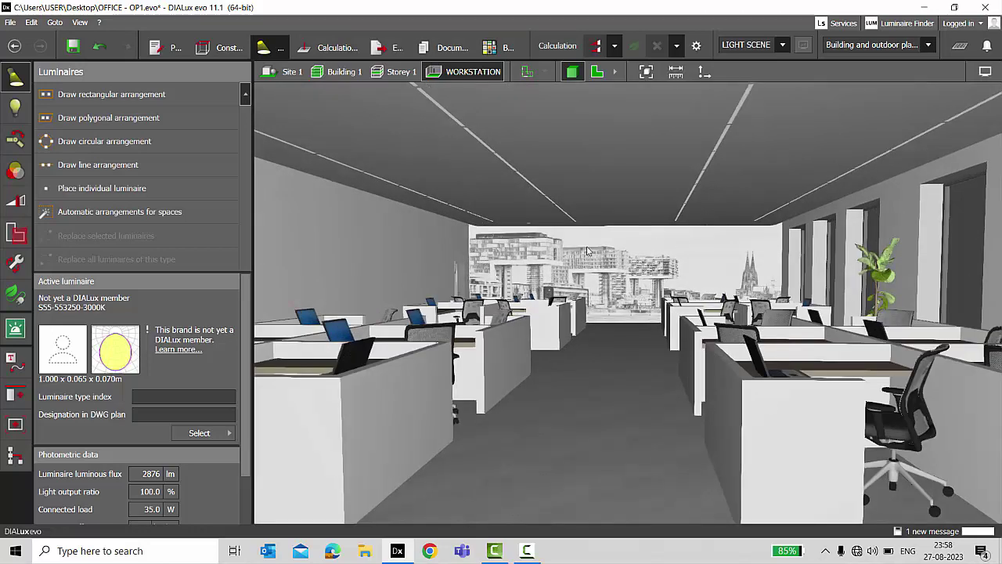
left_click_drag(533, 249, 953, 213)
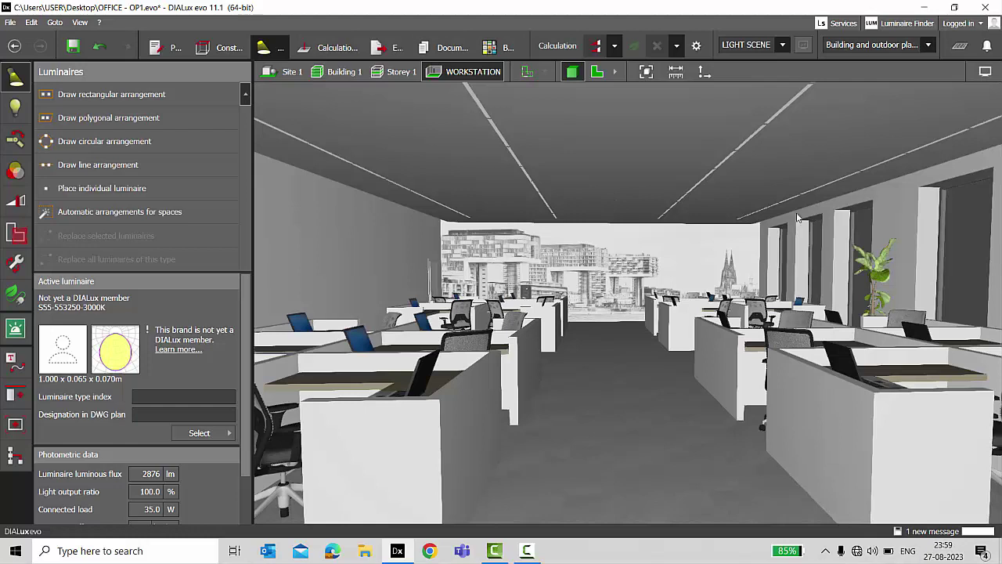
left_click(600, 231)
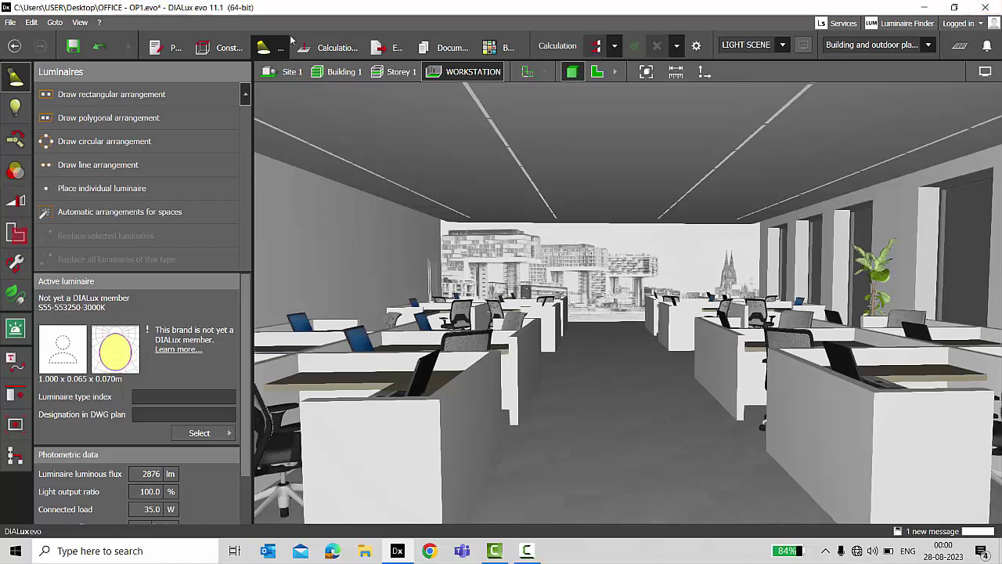
- In the light scene settings, move all LINEAR PROFILE luminaires into the COVE LIGHT group and delete the emptied LINEAR PROFILE group
left_click(17, 205)
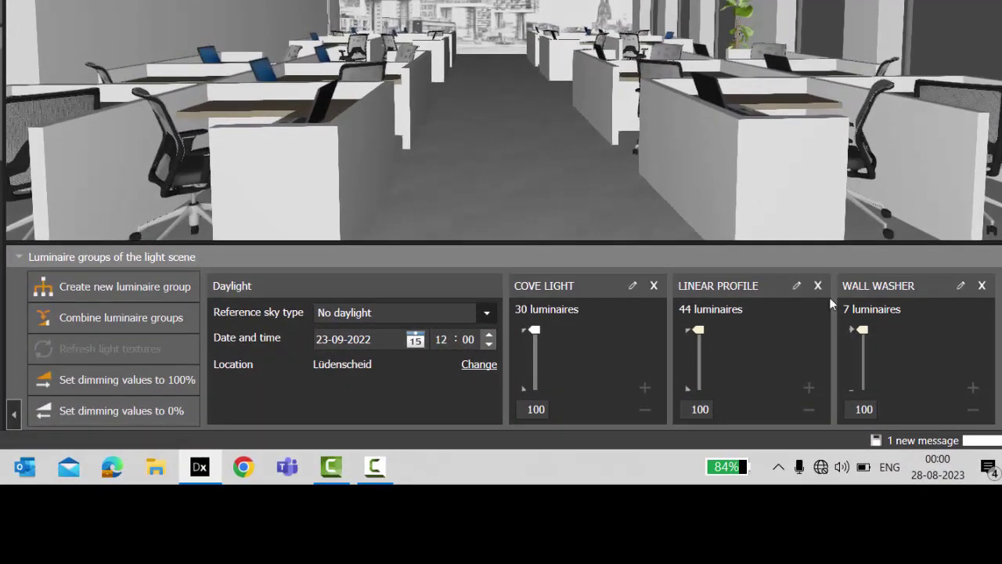
left_click(779, 404)
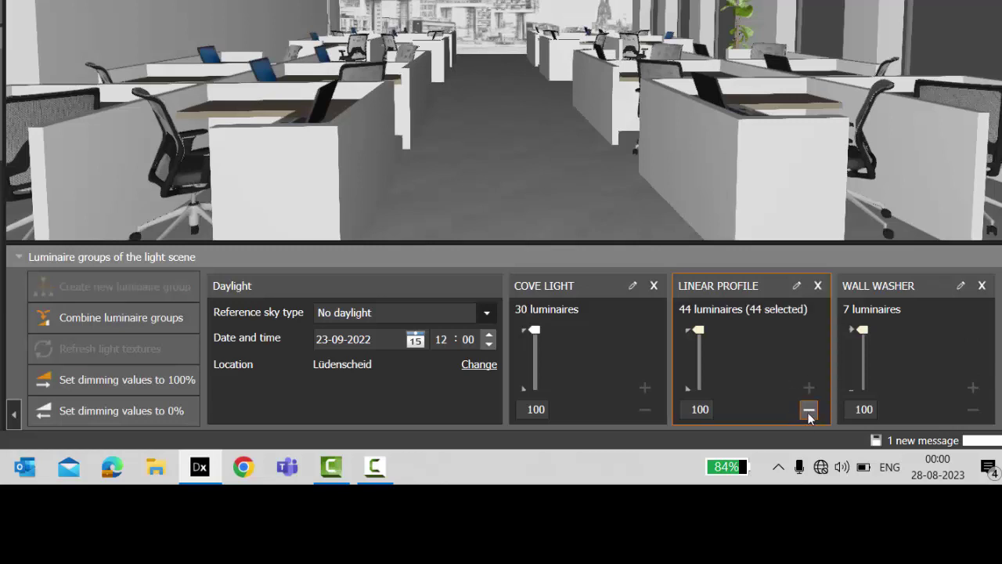
left_click(808, 411)
left_click(644, 388)
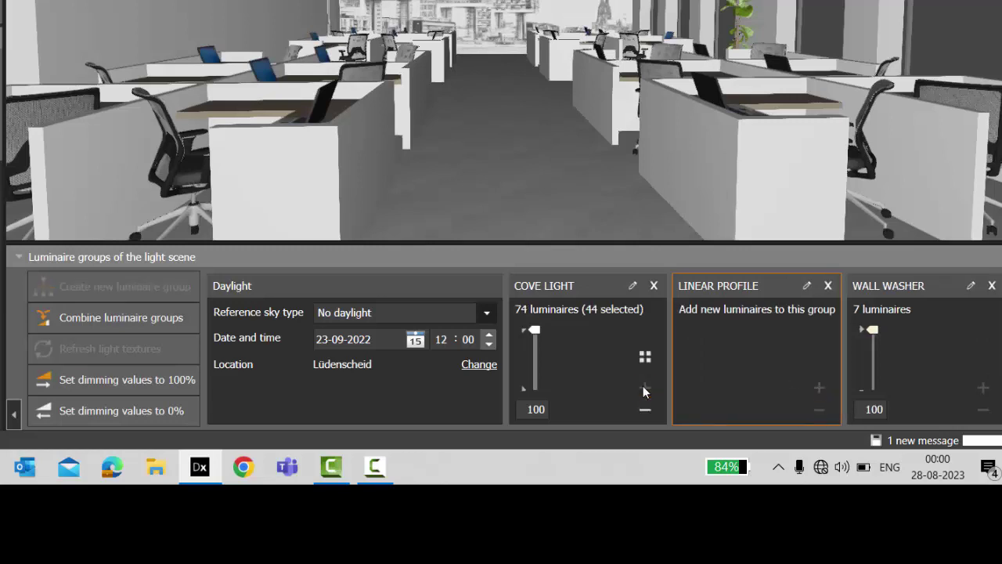
left_click(827, 285)
- Move all WALL WASHER luminaires into the COVE LIGHT group and delete the emptied WALL WASHER group
left_click(781, 353)
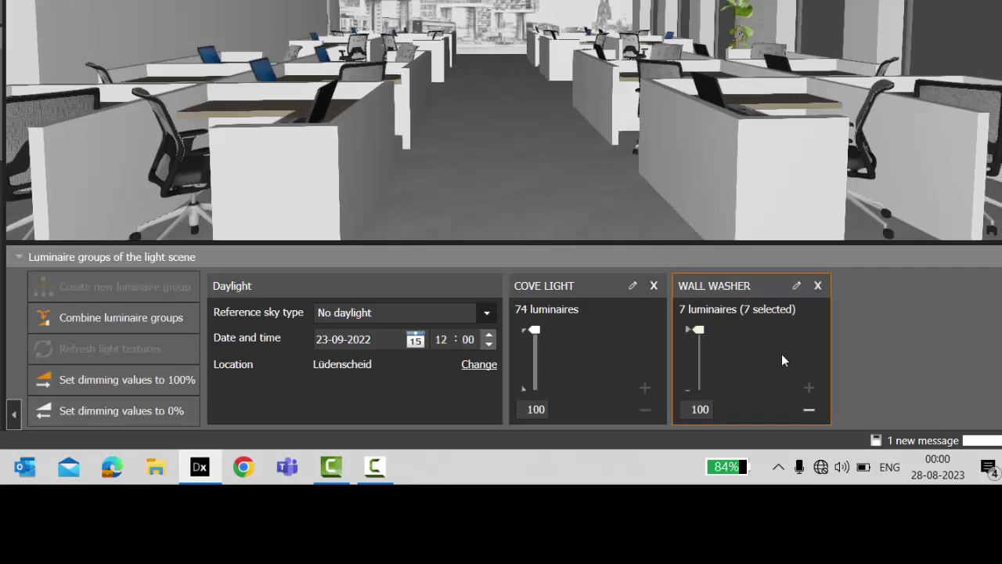
left_click(809, 409)
left_click(645, 387)
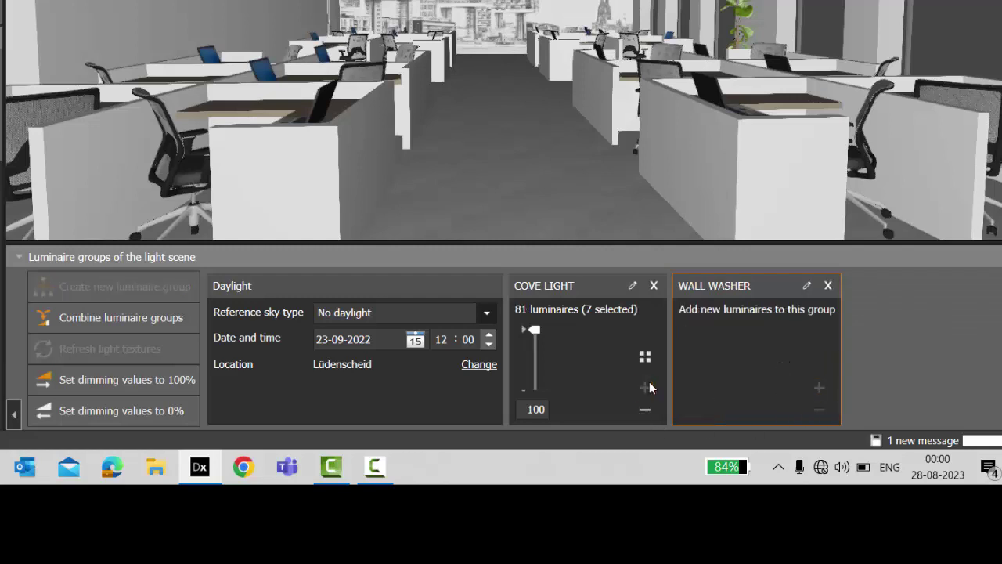
left_click(828, 285)
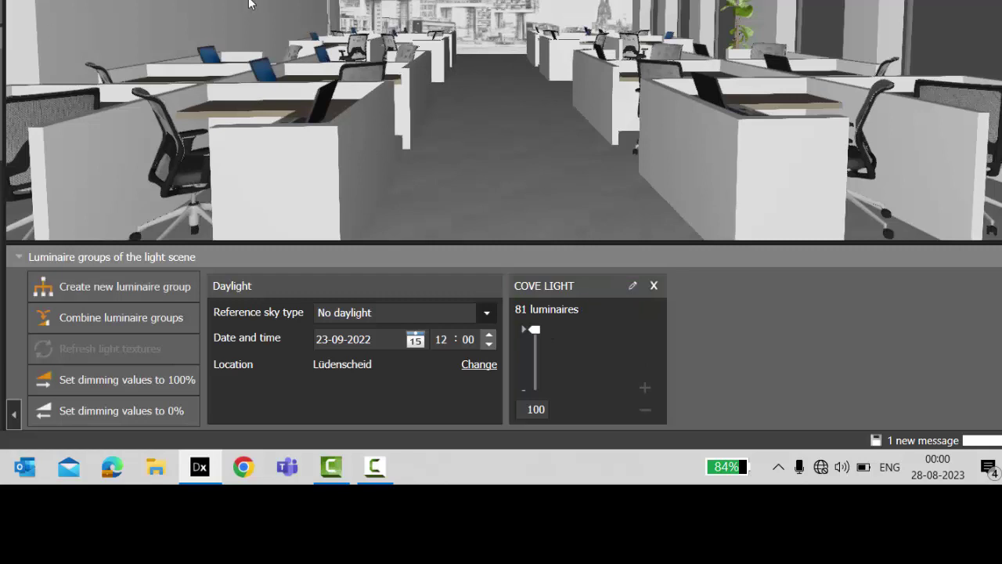
- Check which luminaires belong to the COVE LIGHT group, leaving nothing selected
left_click(235, 12)
left_click(643, 407)
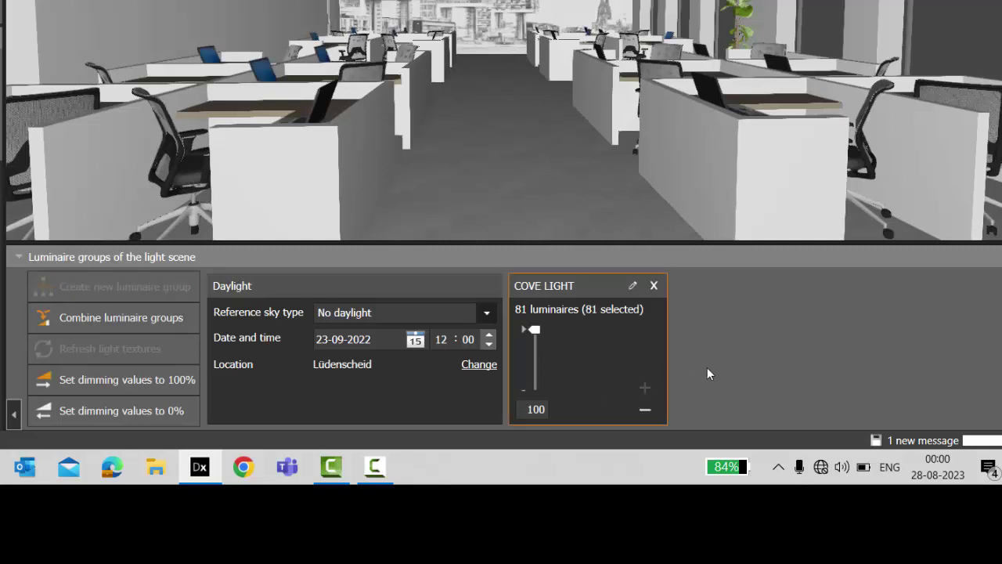
left_click(577, 202)
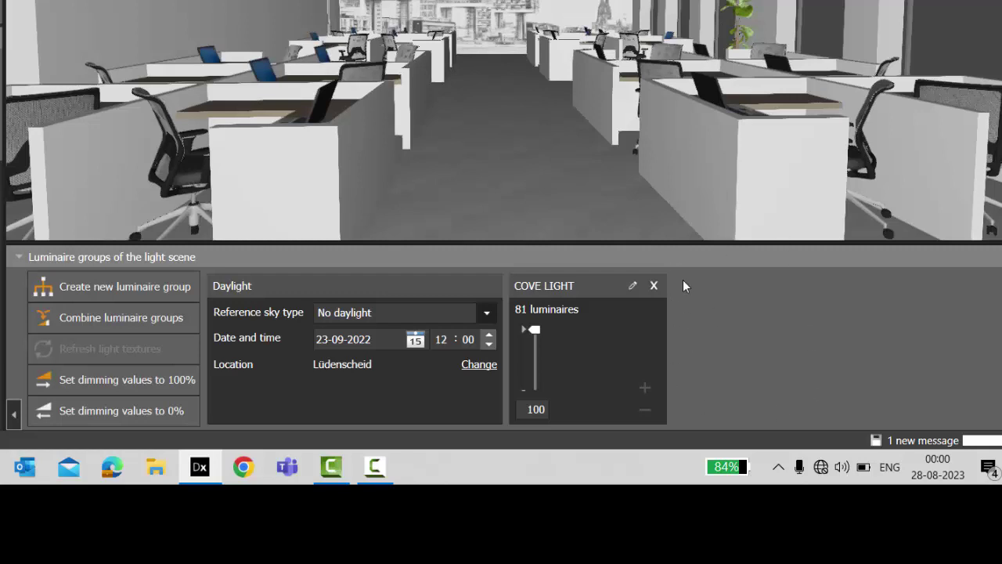
left_click(577, 344)
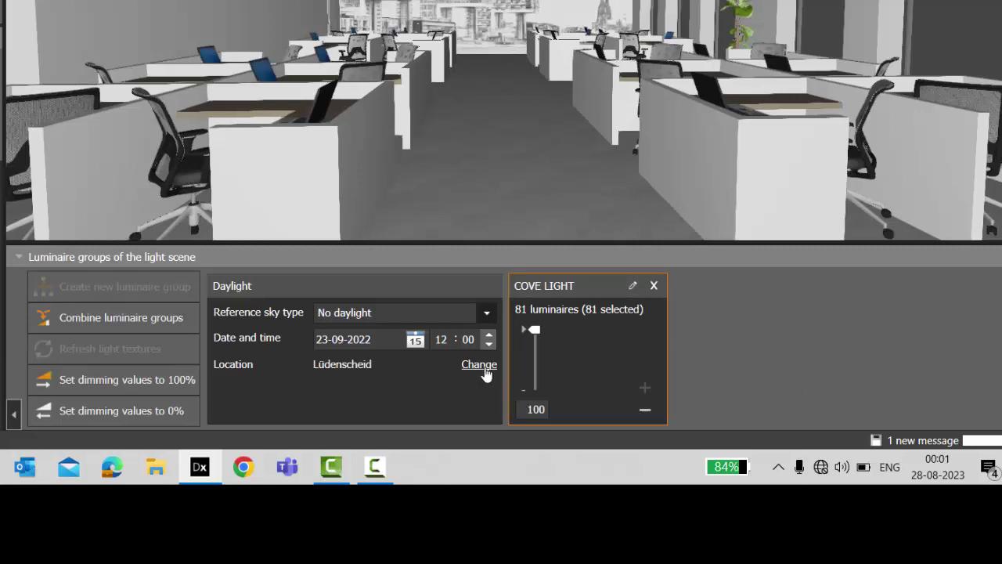
left_click(546, 227)
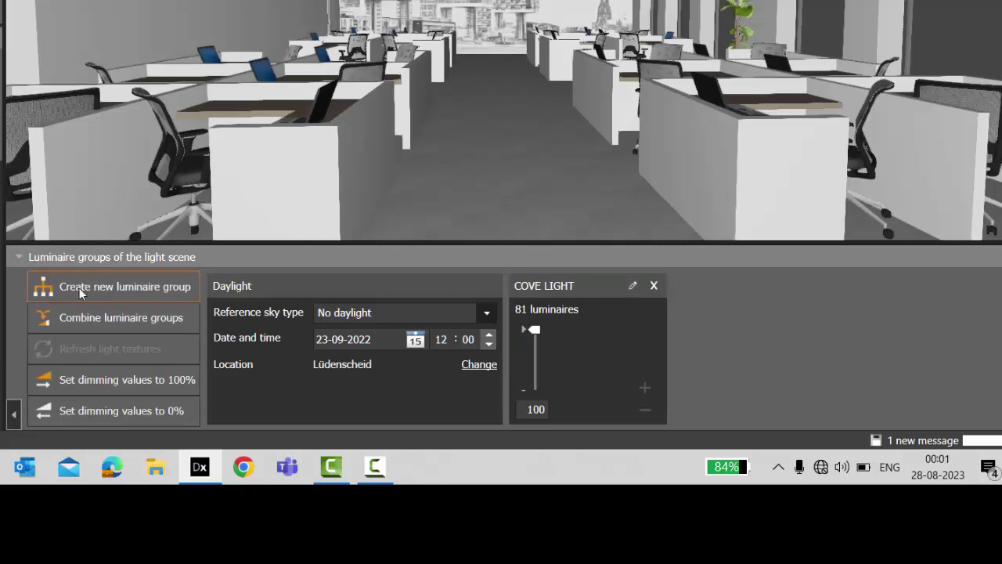
- Create a new luminaire group in the light scene and name it LINEAR PROFILES
left_click(137, 288)
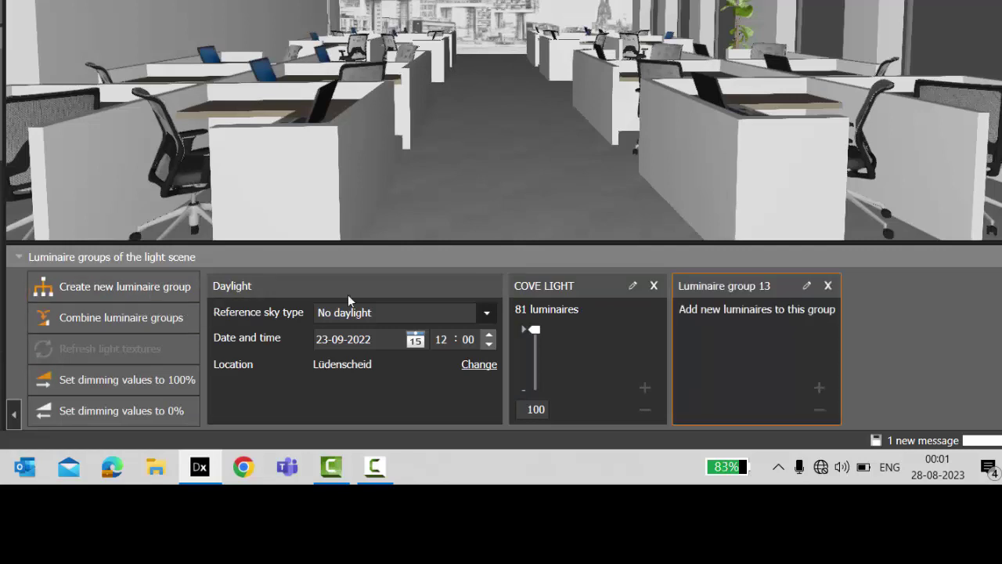
double_click(734, 287)
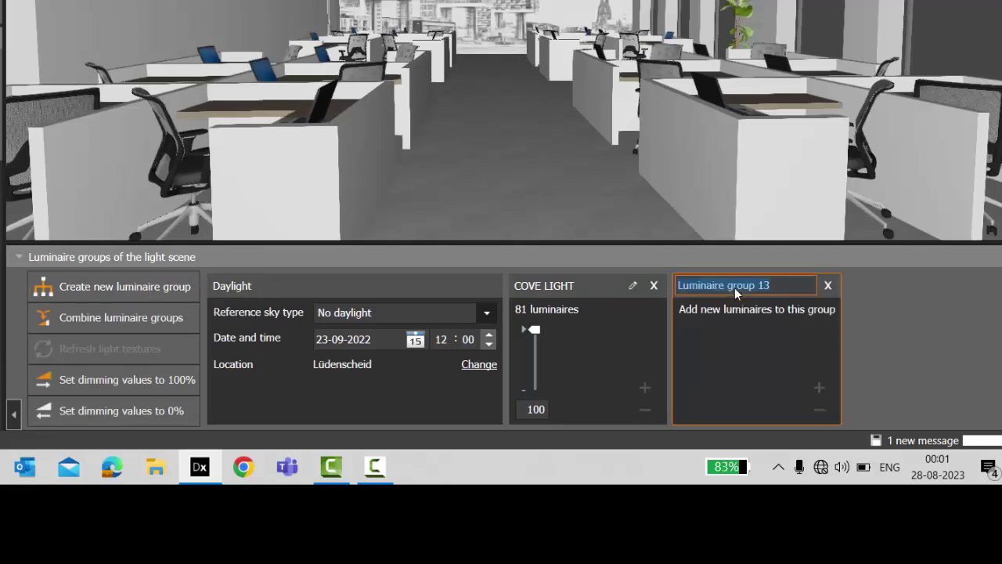
type("LINEAR PROFILES")
key("Return")
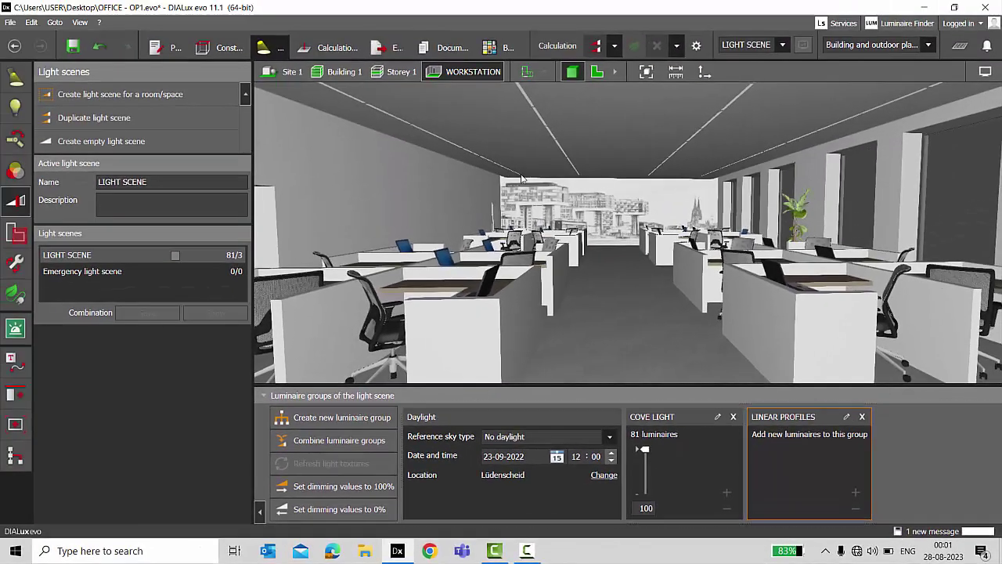
- Transfer the four long rows of ceiling linear luminaires from the COVE LIGHT group to the LINEAR PROFILES group
left_click(528, 174)
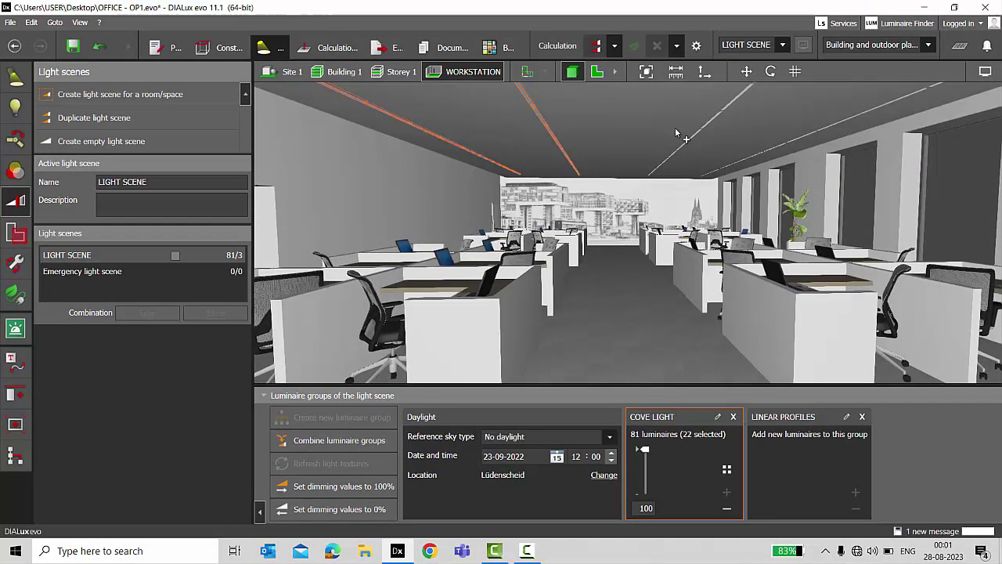
left_click(691, 149, "ctrl")
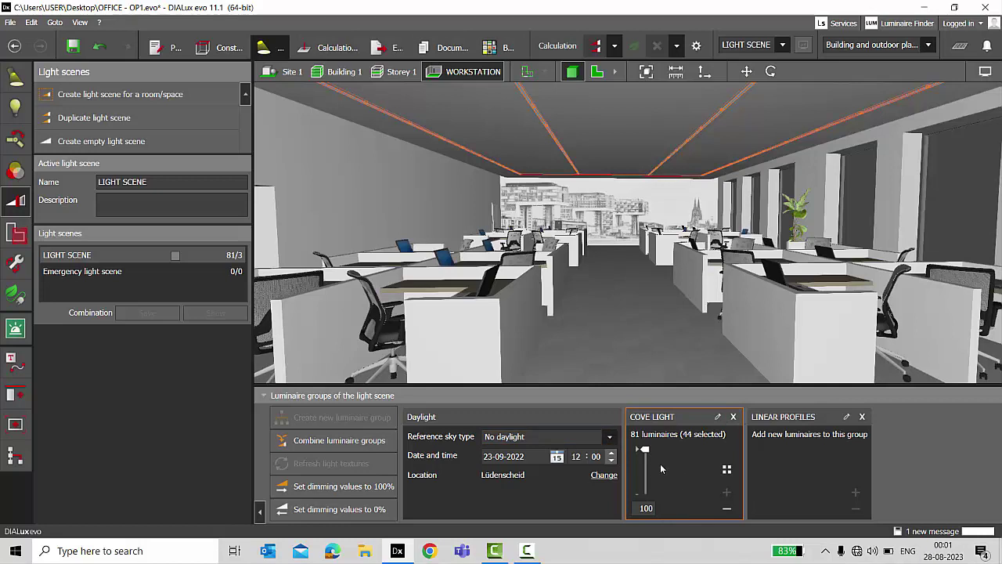
left_click(727, 511)
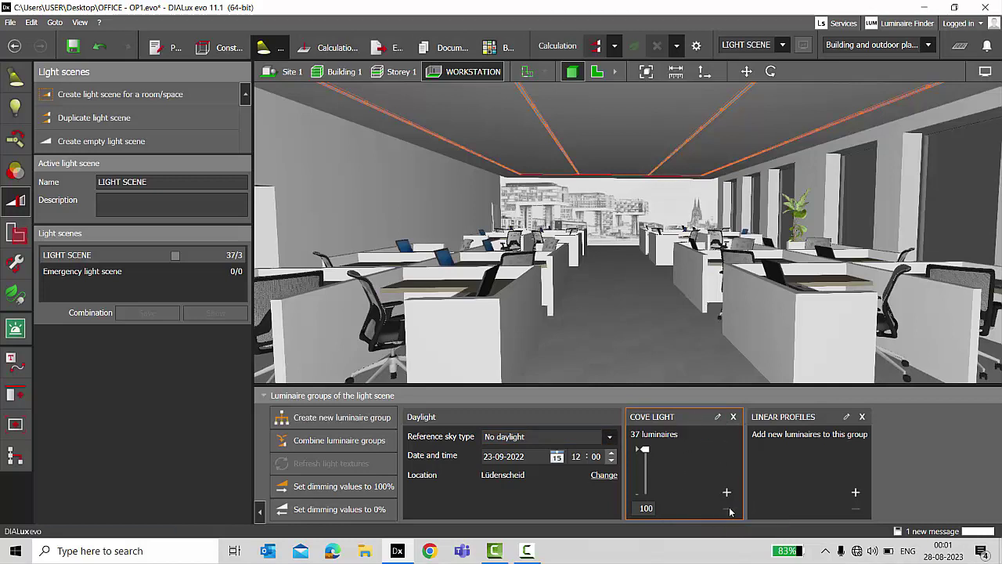
left_click(855, 491)
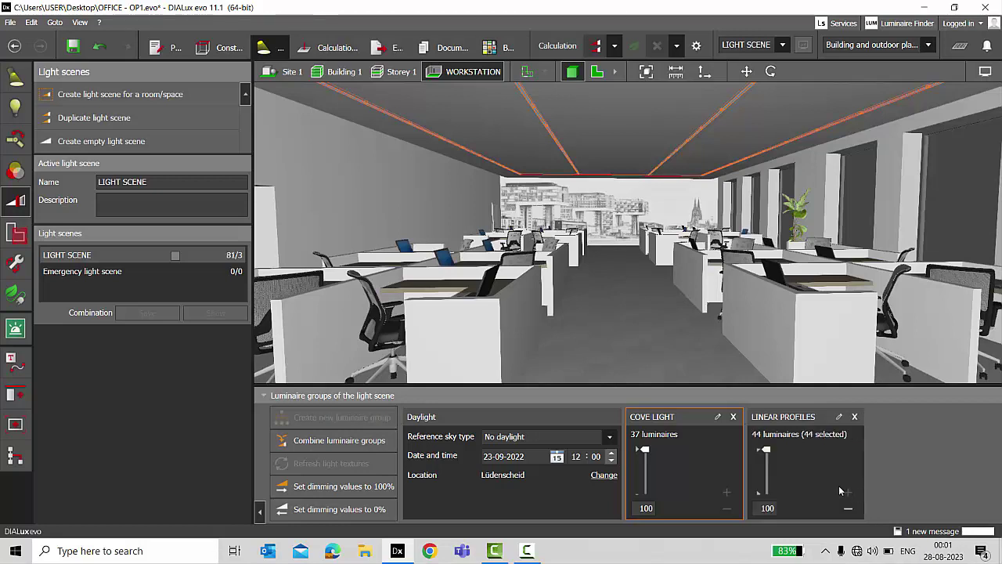
left_click(652, 359)
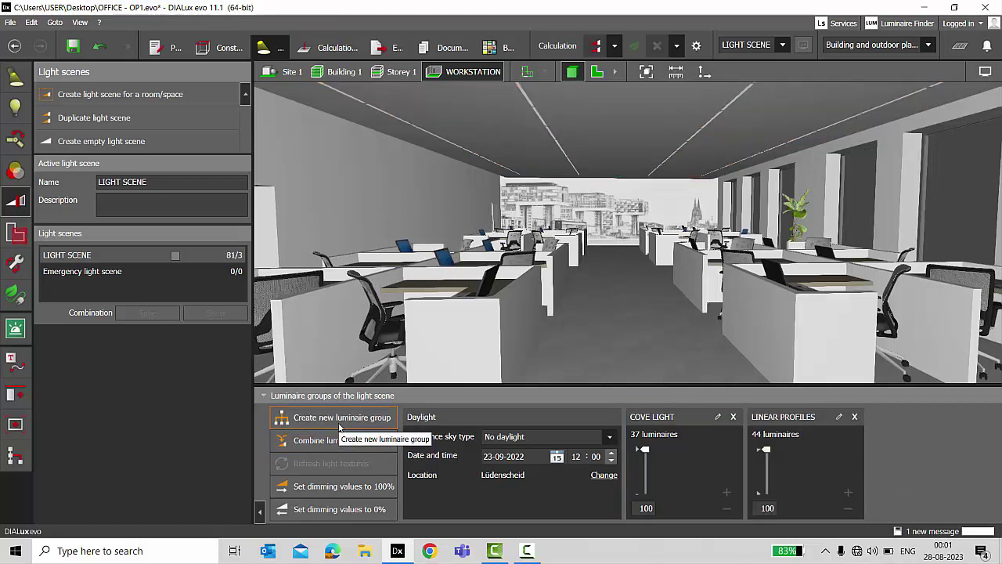
- Create a new luminaire group in the light scene and name it WALL WASHER
left_click(339, 418)
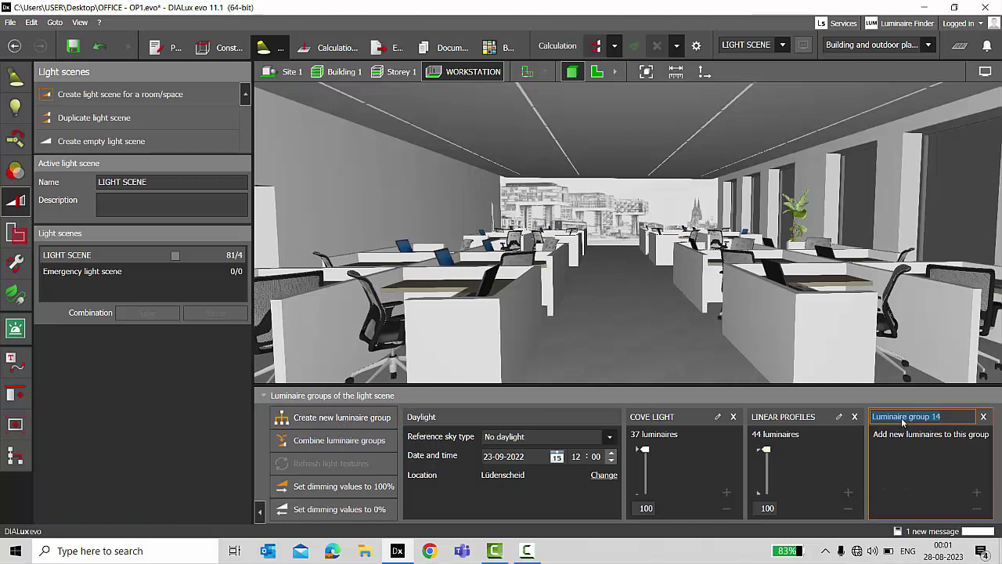
type("WALL WASHER")
key("Return")
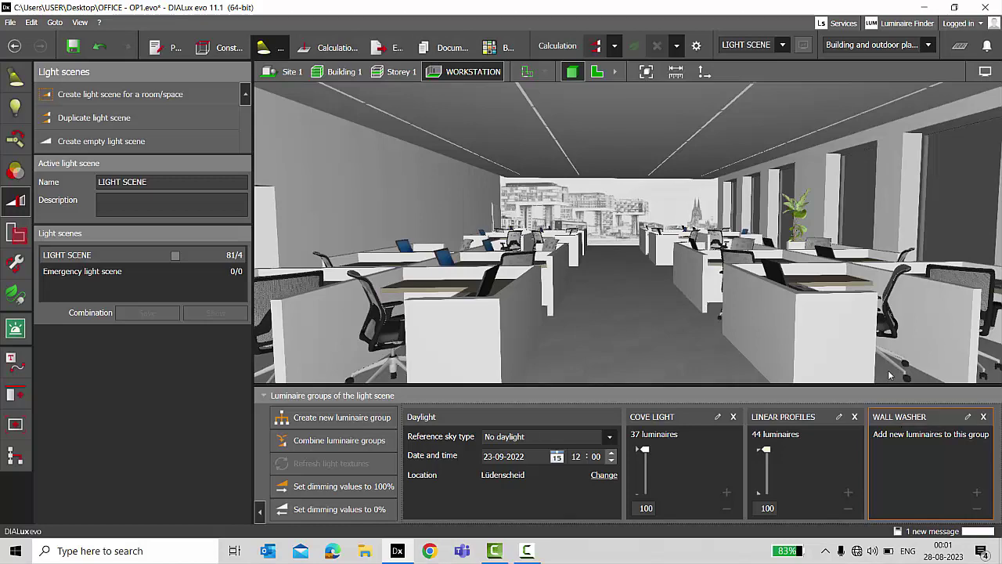
- Transfer the row of ceiling spotlights along the cityscape wall from the COVE LIGHT group to the WALL WASHER group
right_click_drag(405, 126, 334, 156)
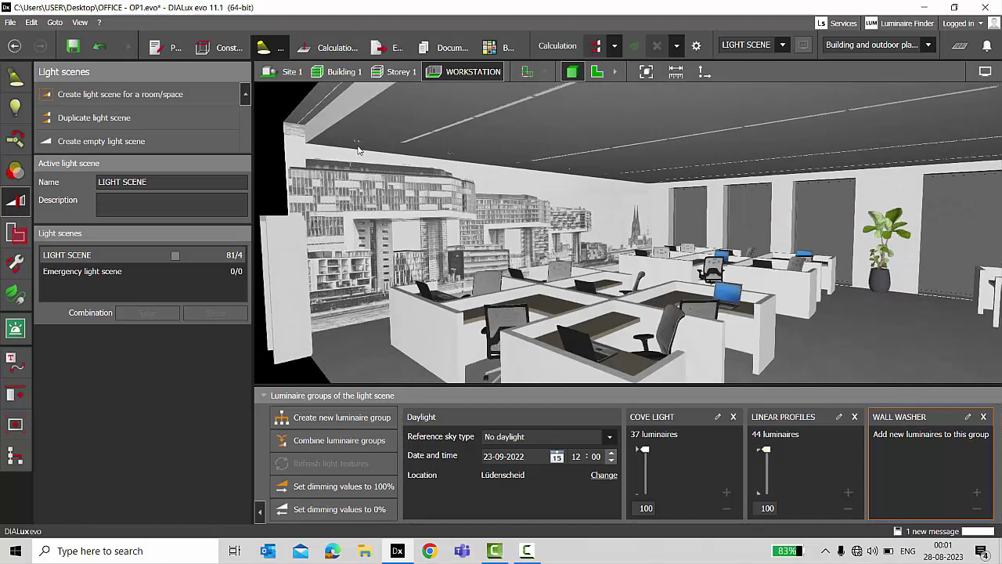
left_click(356, 145)
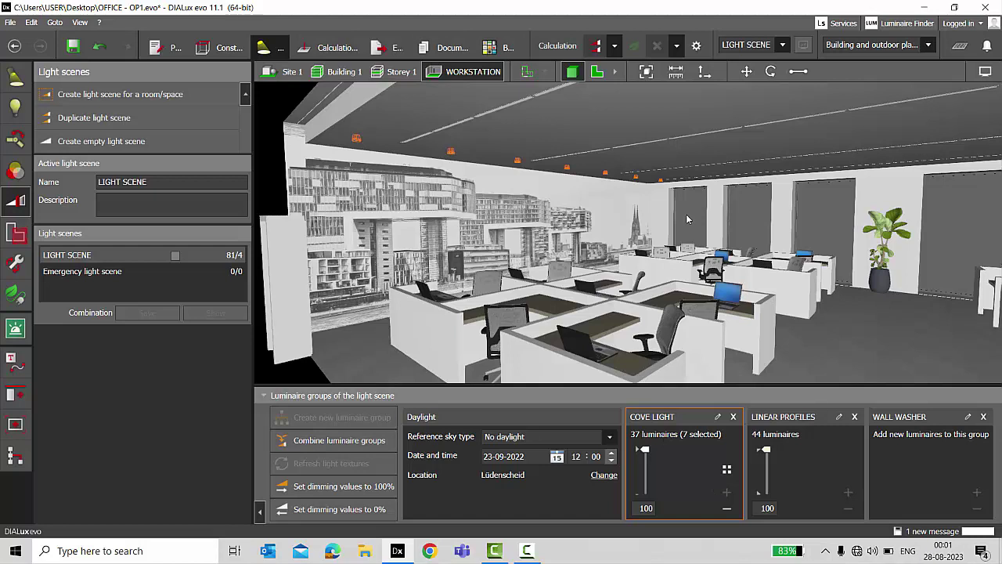
left_click(728, 510)
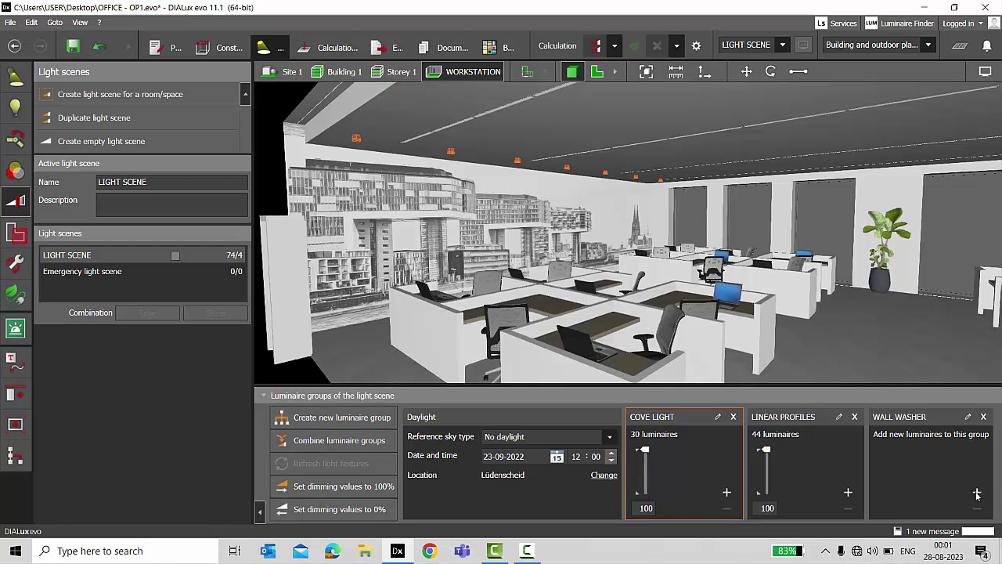
left_click(977, 493)
- Examine which luminaires around the ceiling perimeter belong to the COVE LIGHT group, leaving nothing selected
scroll(751, 353, "down", 3)
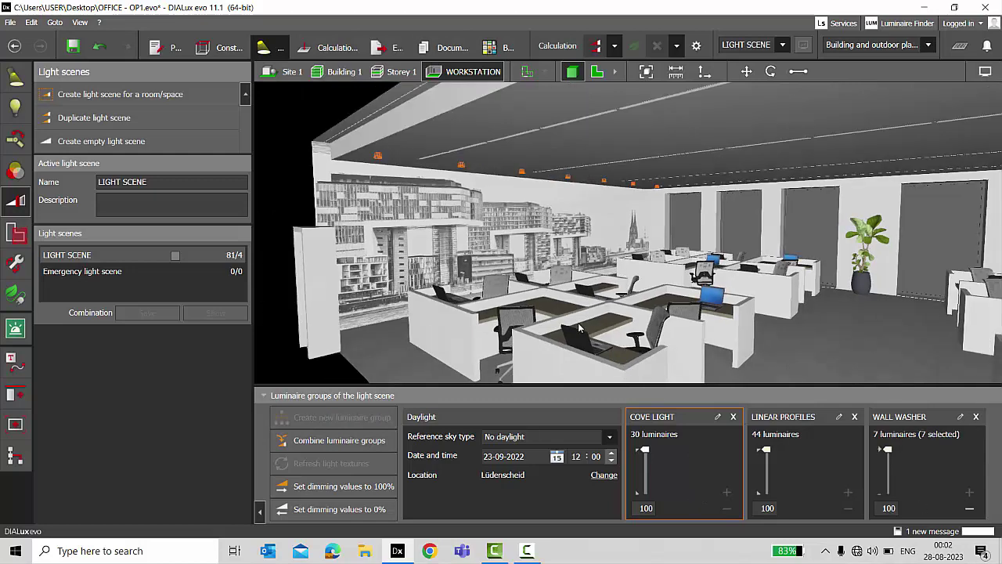
left_click_drag(800, 348, 698, 427)
left_click(670, 467)
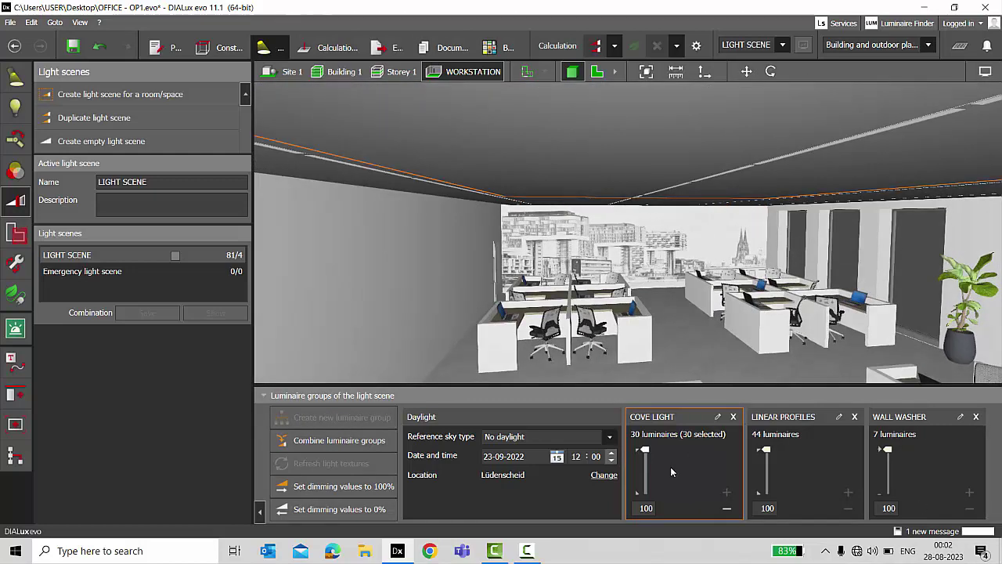
scroll(728, 333, "up", 3)
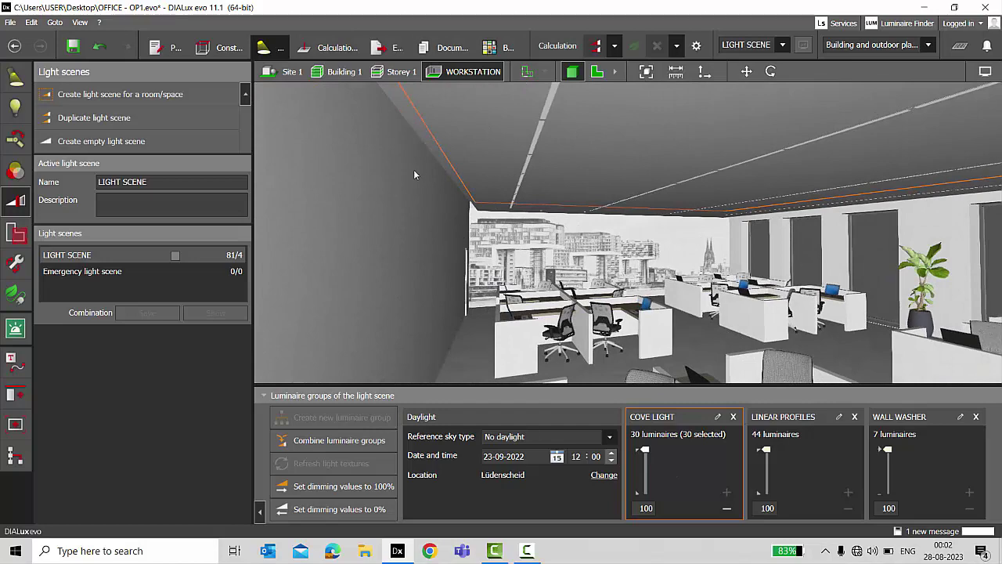
left_click_drag(969, 244, 613, 316)
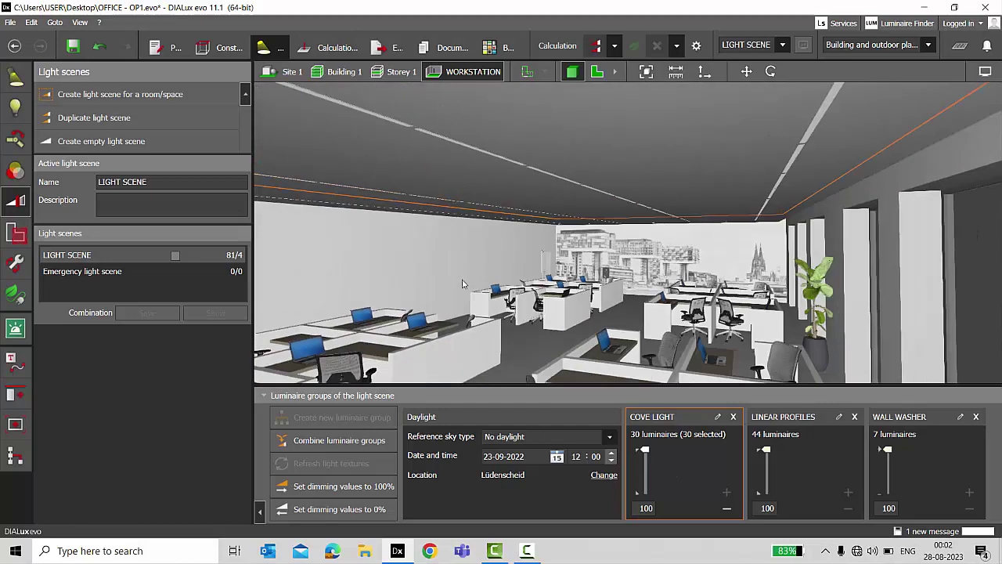
scroll(613, 317, "up", 3)
scroll(639, 332, "down", 2)
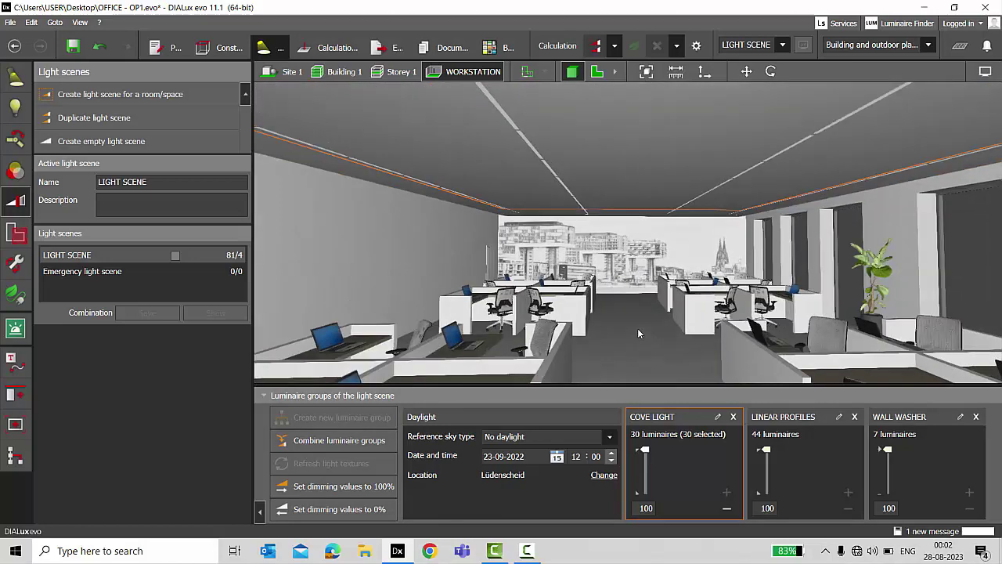
left_click(637, 321)
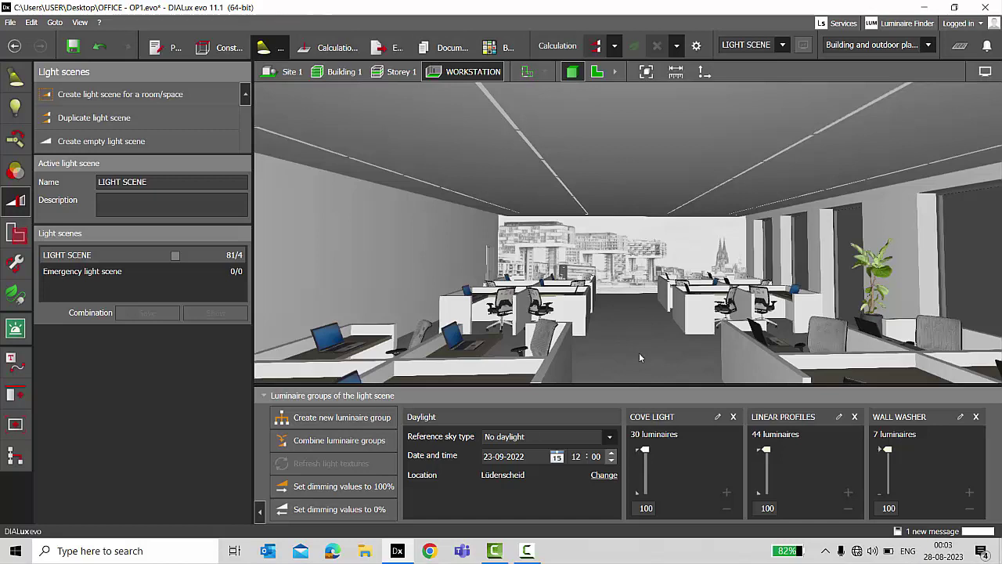
- Rename the active light scene as LIGHT SCENE 01
left_click(164, 182)
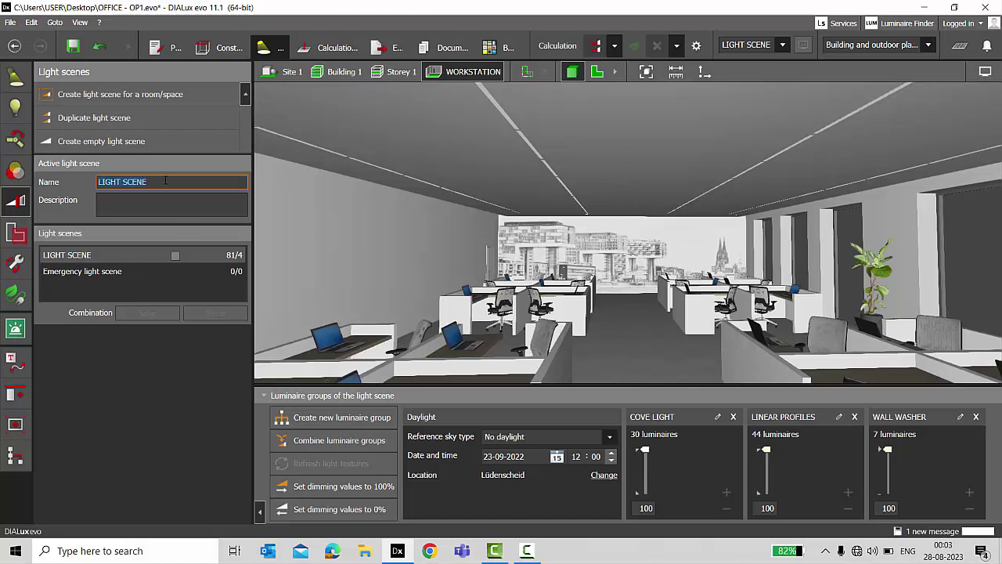
type("01")
left_click(788, 462)
- Set the dimming values of the LINEAR PROFILES and WALL WASHER groups to 0 in LIGHT SCENE 01
left_click(759, 507)
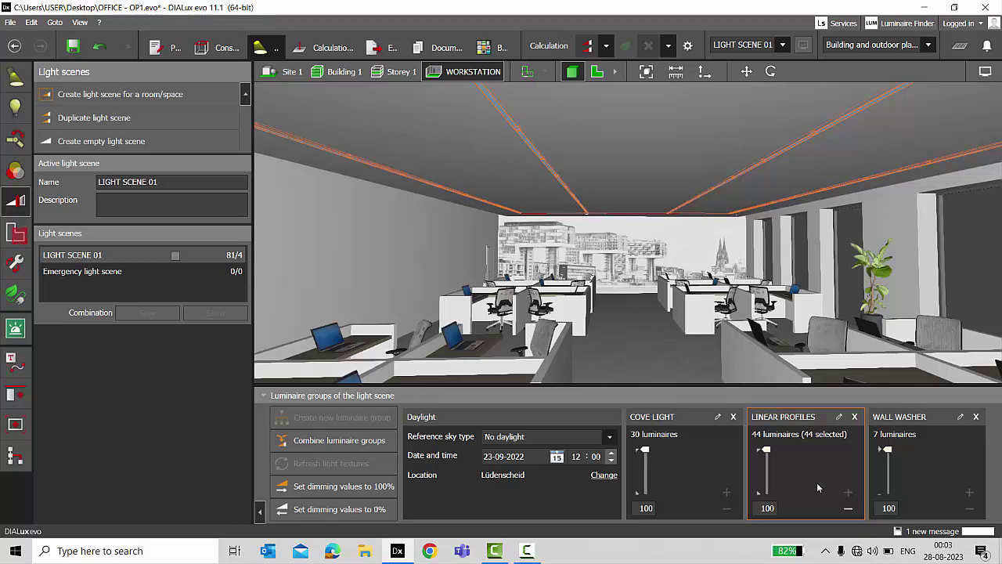
left_click(767, 508)
type("0")
key("Return")
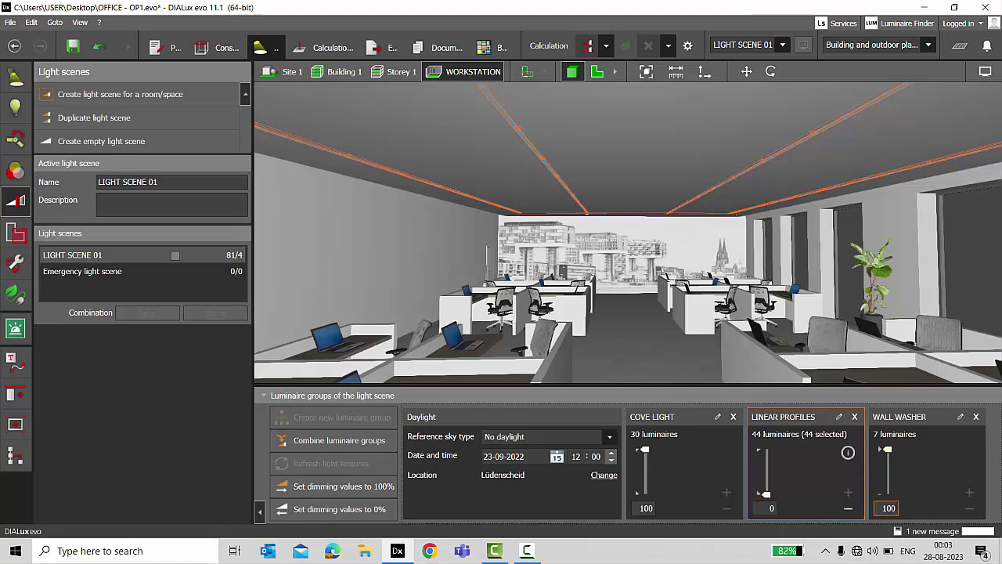
left_click(911, 475)
double_click(885, 508)
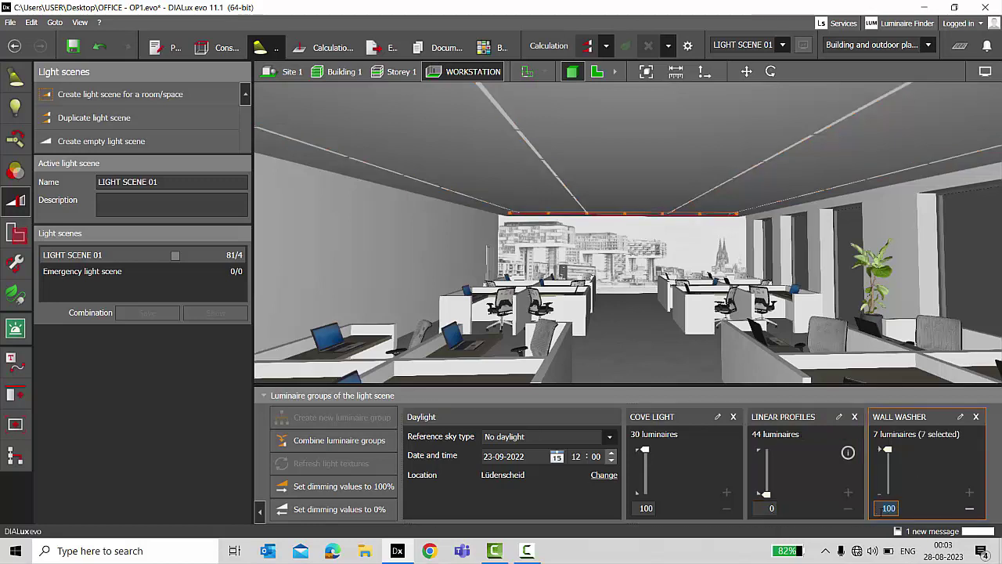
type("0")
key("Return")
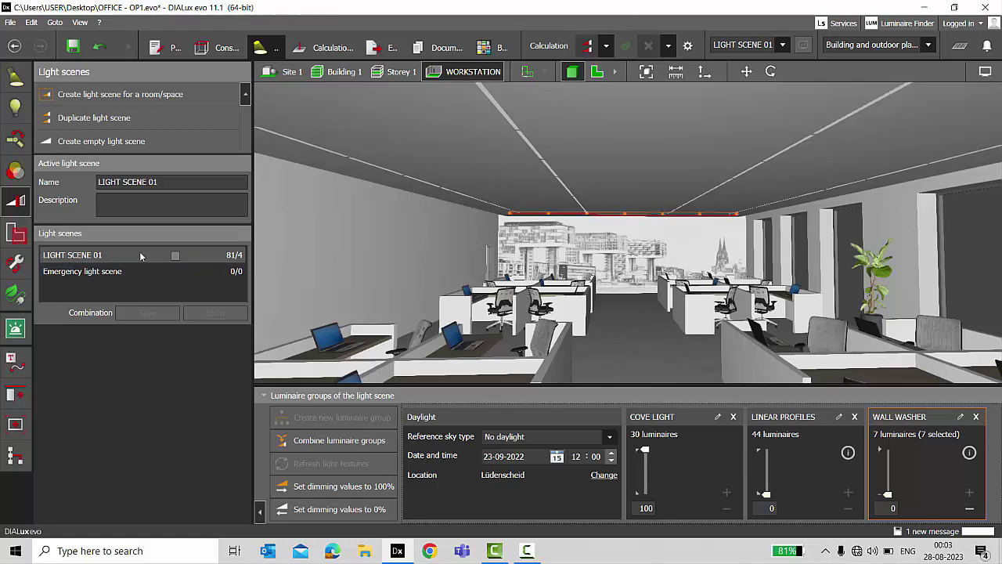
- Duplicate LIGHT SCENE 01 and name the copy LIGHT SCENE 02
left_click(86, 120)
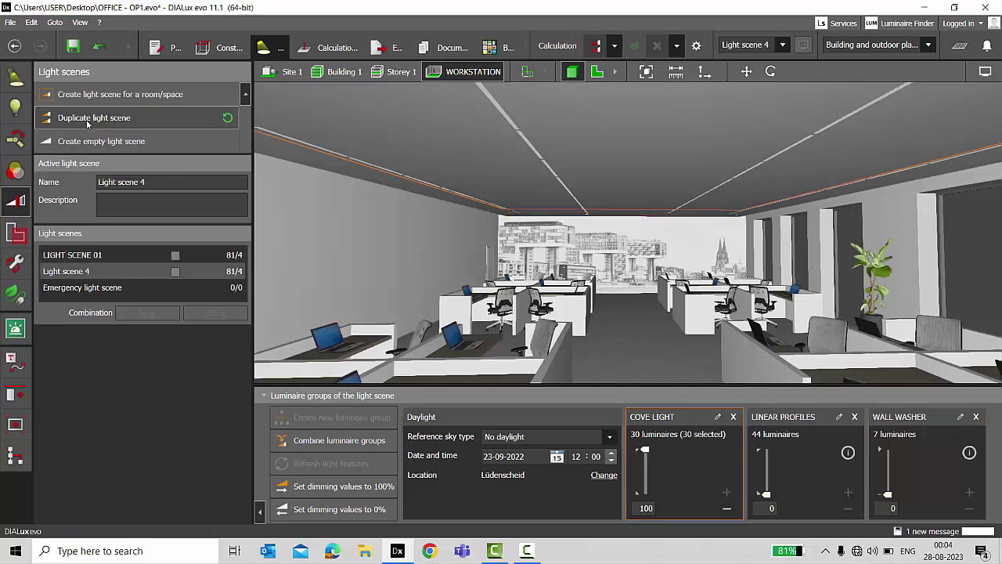
left_click(164, 184)
type("LIGHT")
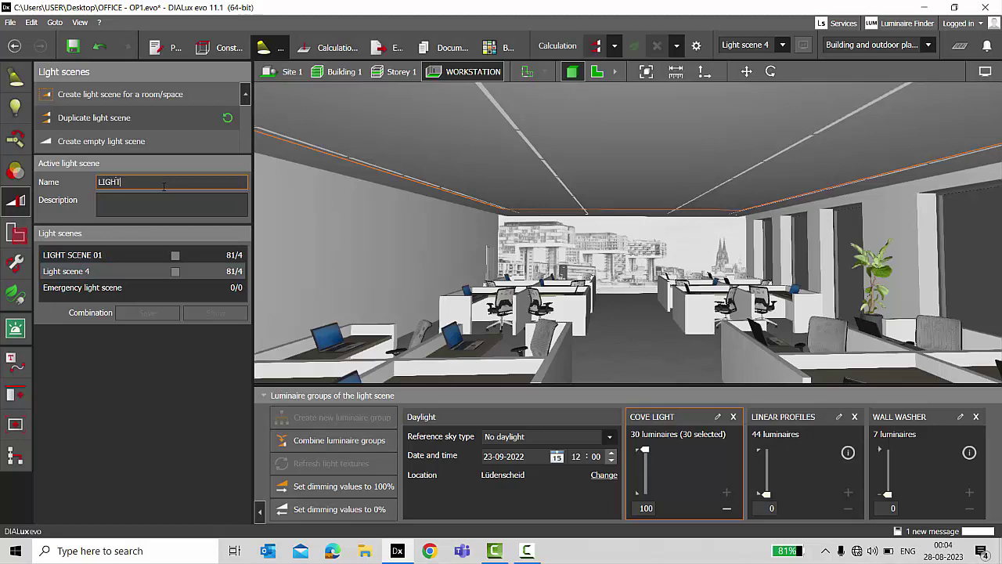
type(" SCENE ")
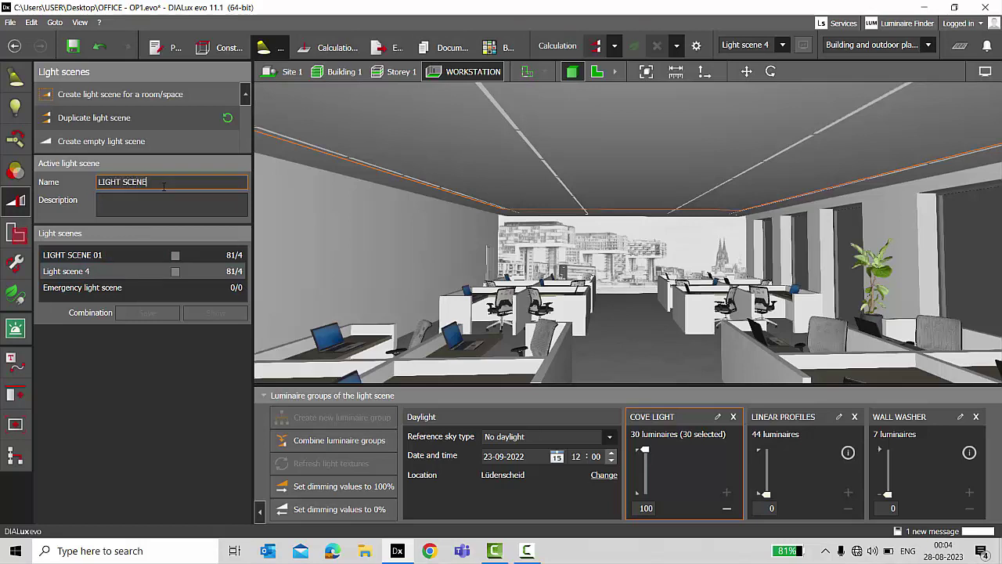
type("02")
key("Return")
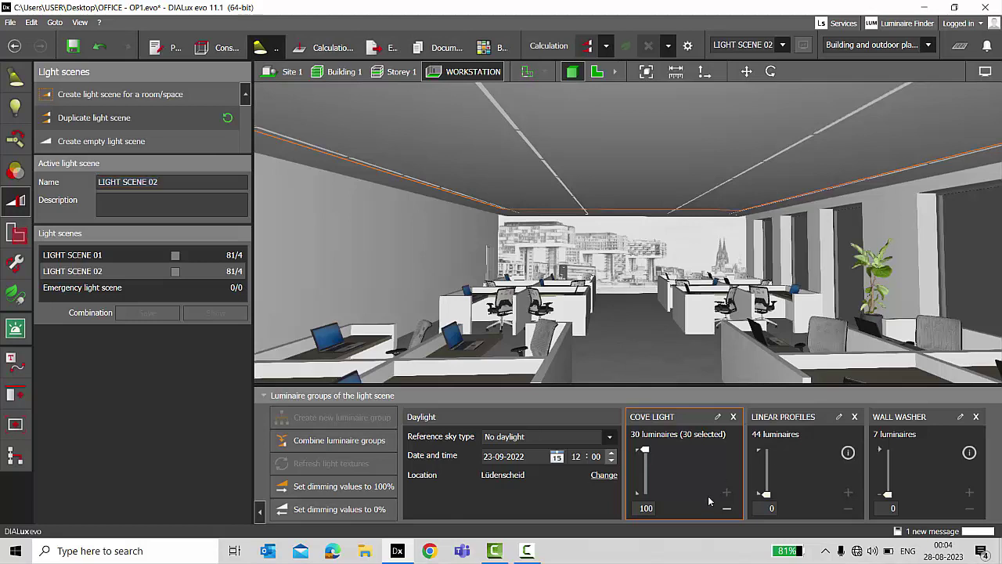
- Set the WALL WASHER group's dimming value to 100 in LIGHT SCENE 02 and select the LINEAR PROFILES group
left_click(917, 473)
left_click_drag(888, 494, 896, 446)
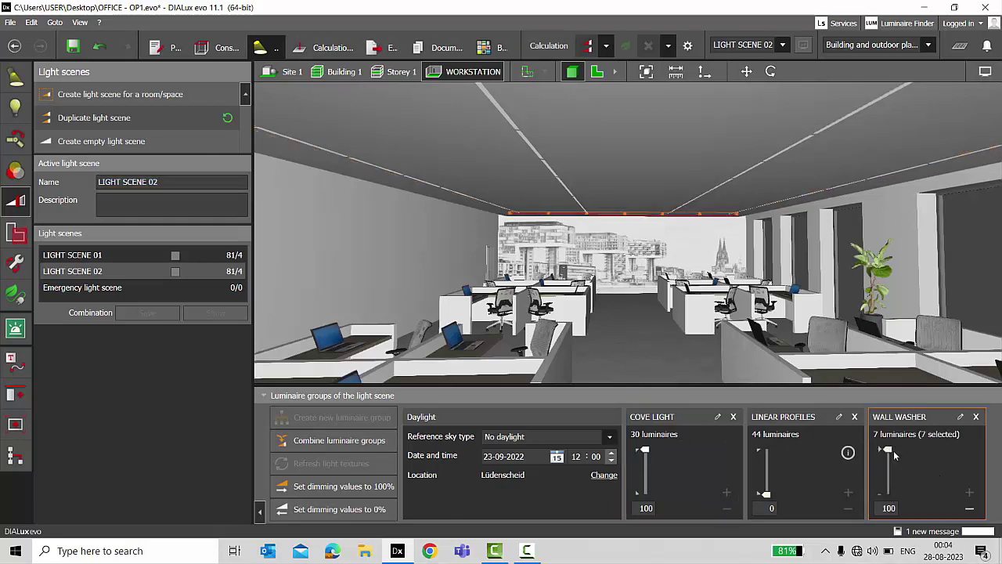
left_click(799, 479)
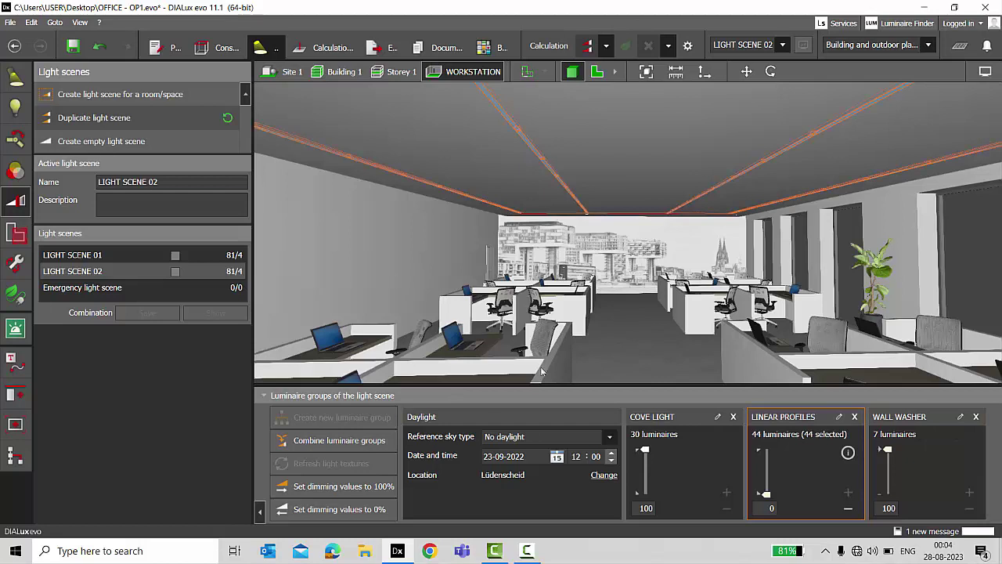
- Duplicate LIGHT SCENE 02 and name the copy LIGHT SCENE 03
left_click(104, 119)
left_click(188, 181)
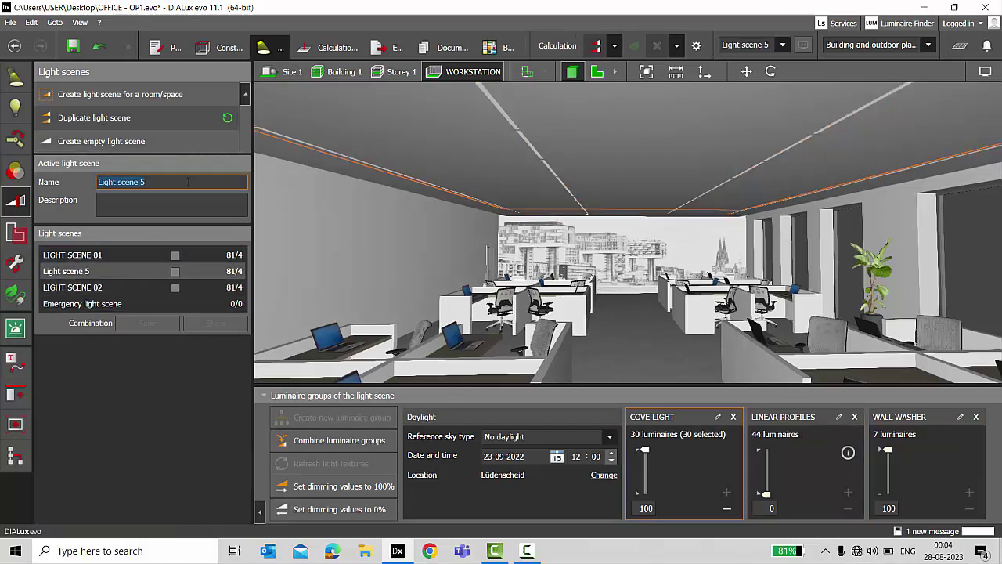
type("LIGHT SCENE 03")
key("Return")
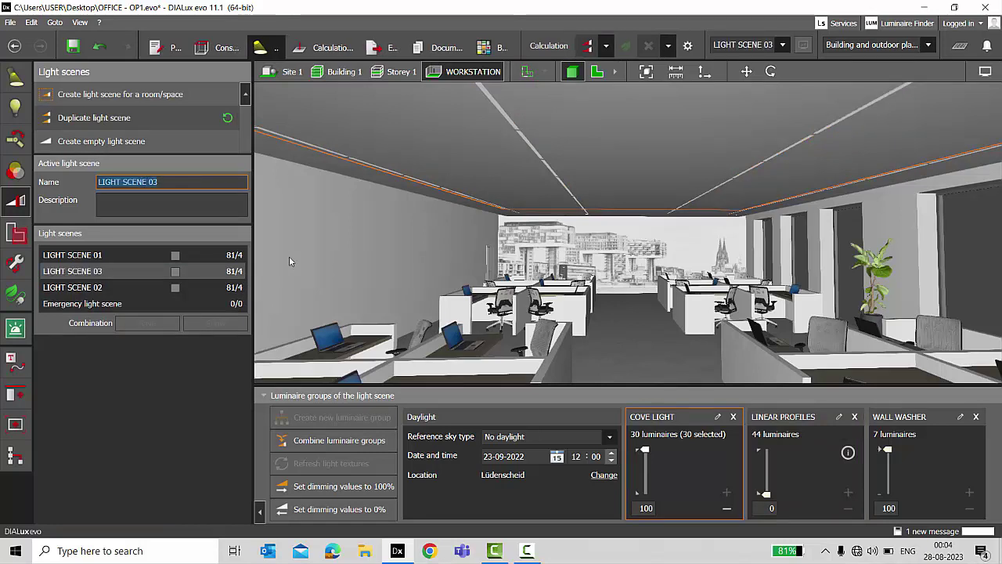
- Set the LINEAR PROFILES group's dimming value to 50 in LIGHT SCENE 03 and dismiss the save reminder
left_click(767, 496)
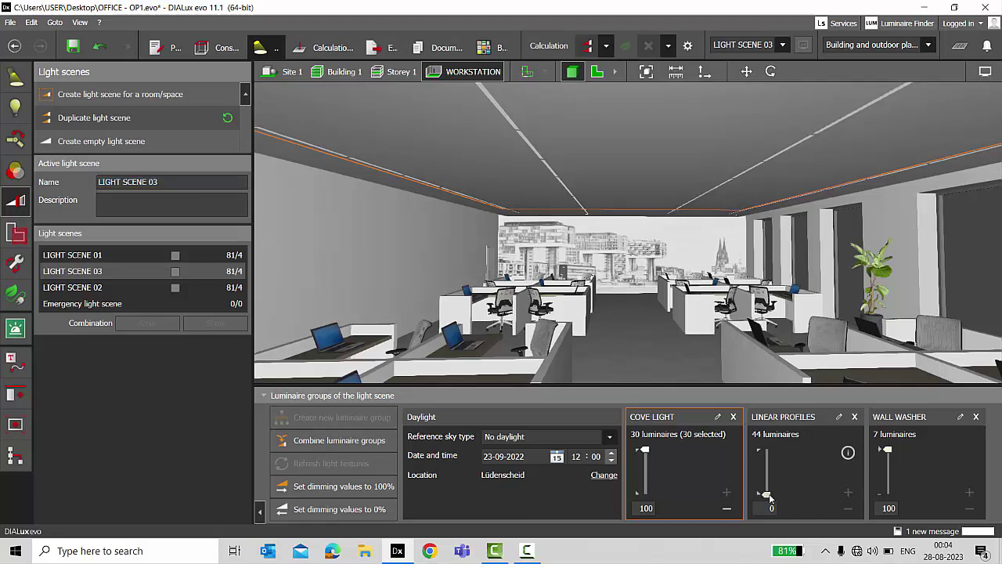
left_click_drag(769, 497, 768, 432)
left_click(773, 510)
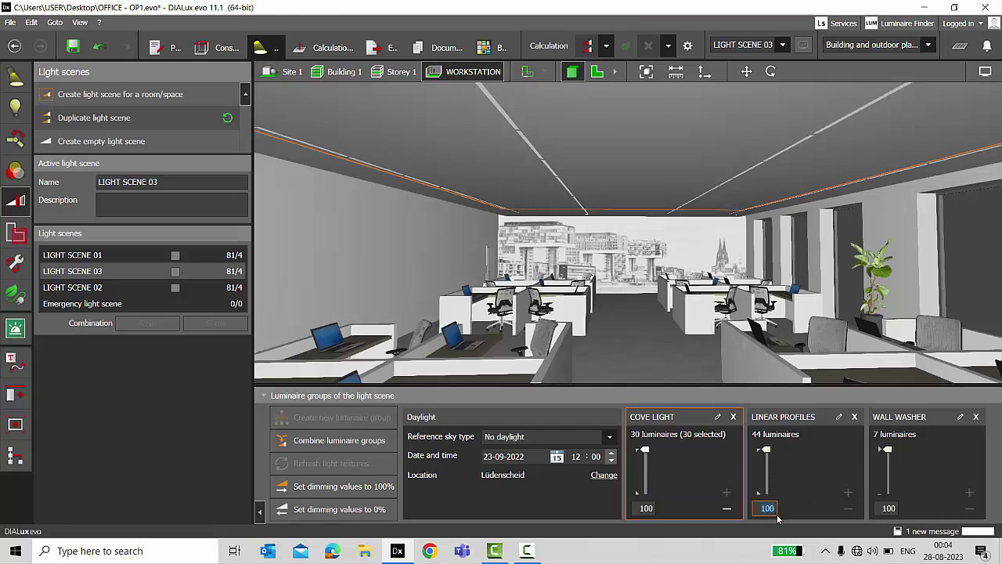
type("50")
key("Return")
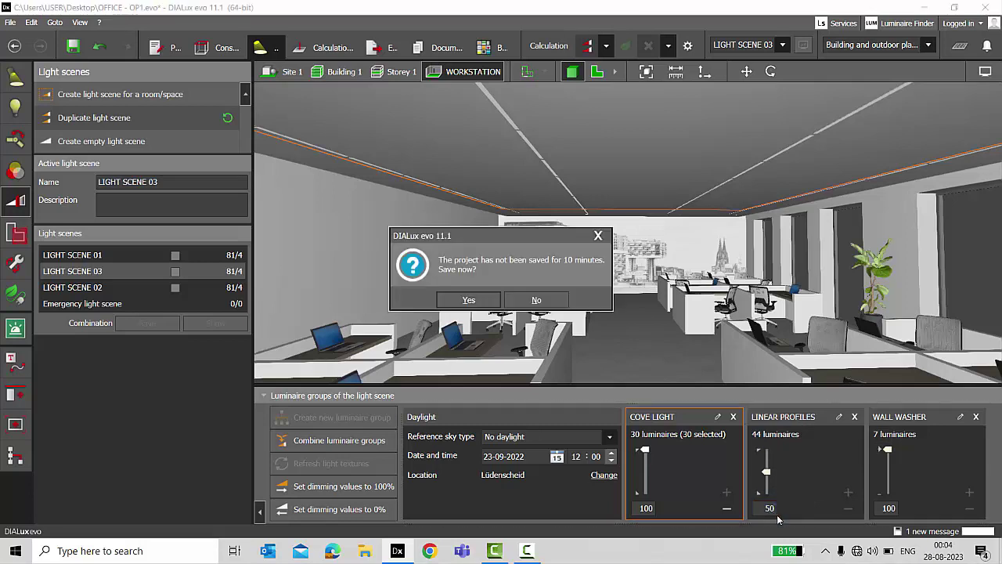
left_click(599, 235)
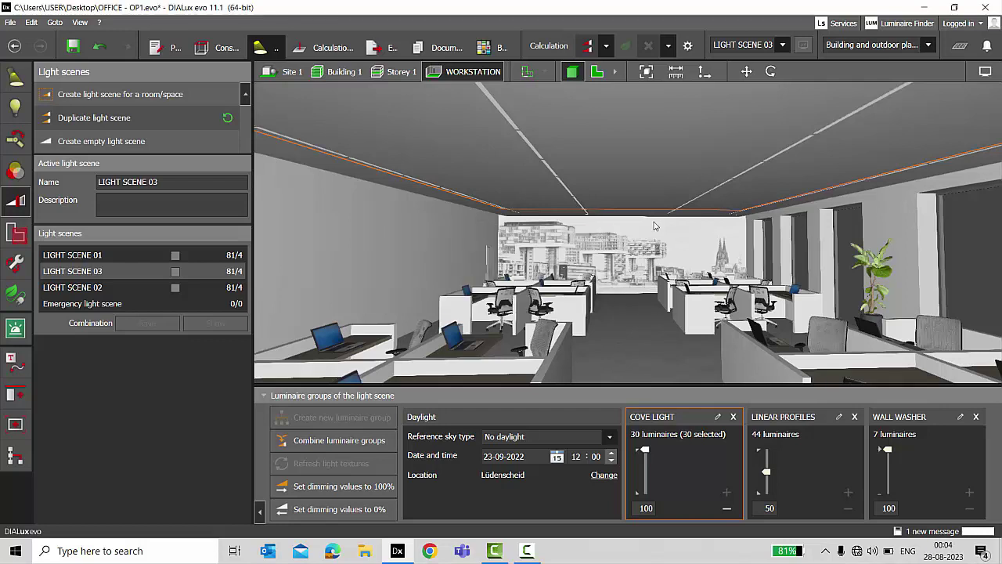
- Duplicate LIGHT SCENE 03 and name the copy LIGHT SCENE 04
left_click(91, 123)
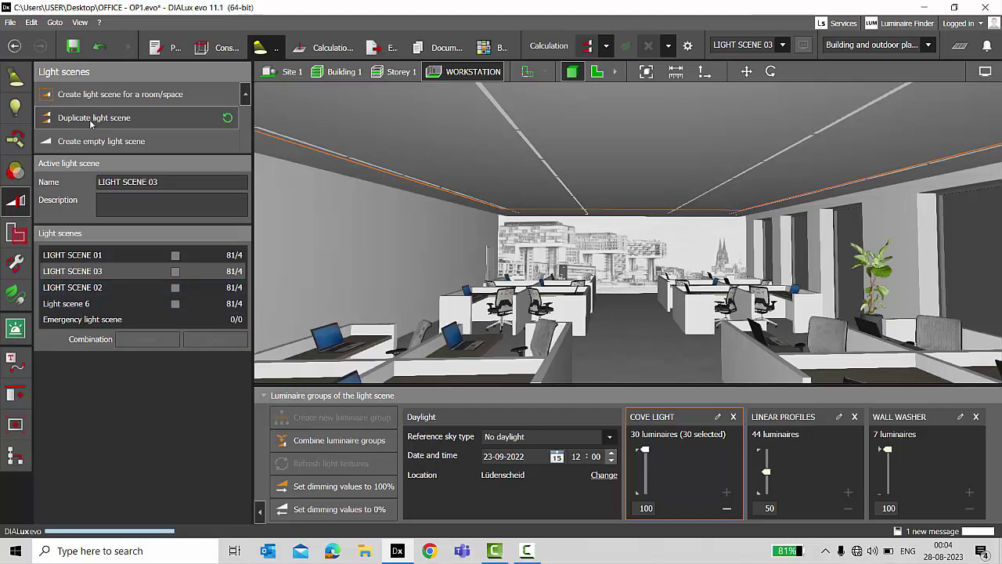
left_click(153, 182)
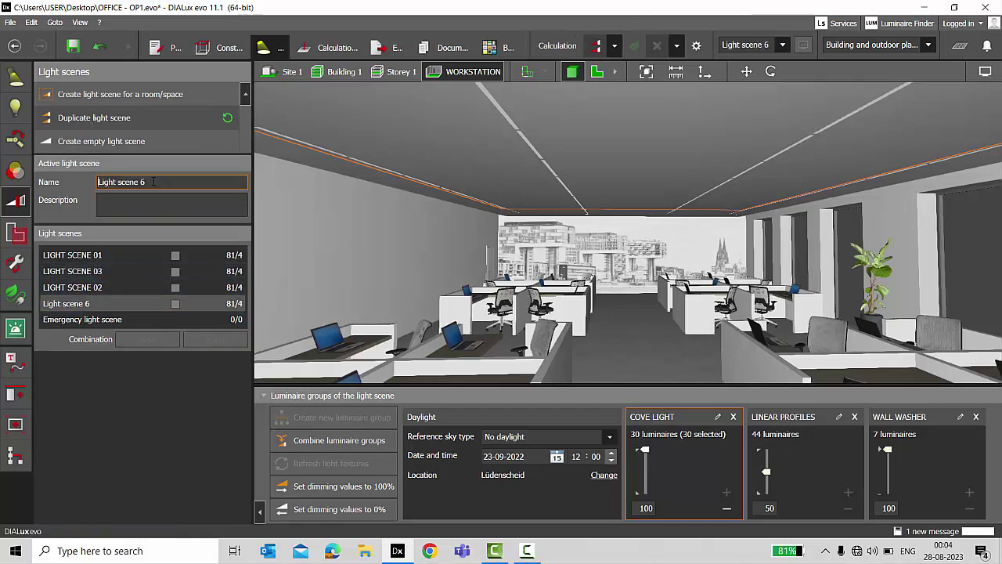
triple_click(153, 181)
type("T SCENE")
type(" 04")
key("Return")
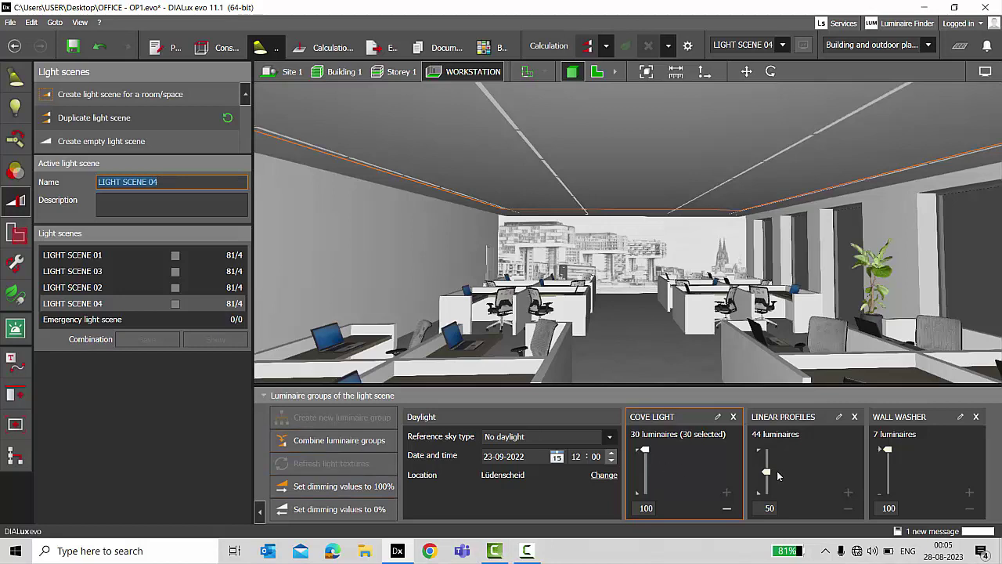
- Set the LINEAR PROFILES group's dimming value to 100 in LIGHT SCENE 04
left_click(768, 508)
type("100")
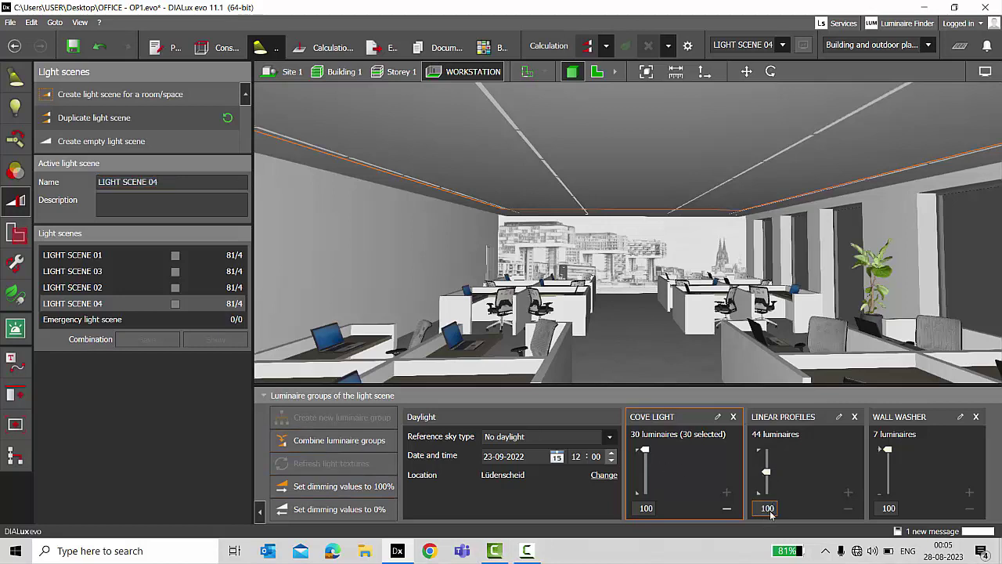
key("Return")
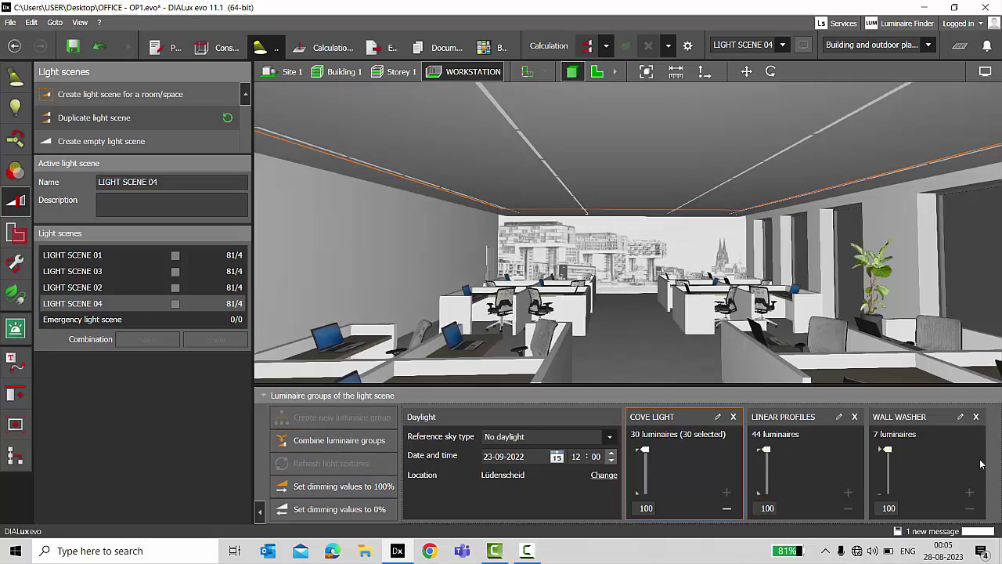
- Review the group dimming values of LIGHT SCENE 01, LIGHT SCENE 03 and LIGHT SCENE 02 in turn
left_click(69, 256)
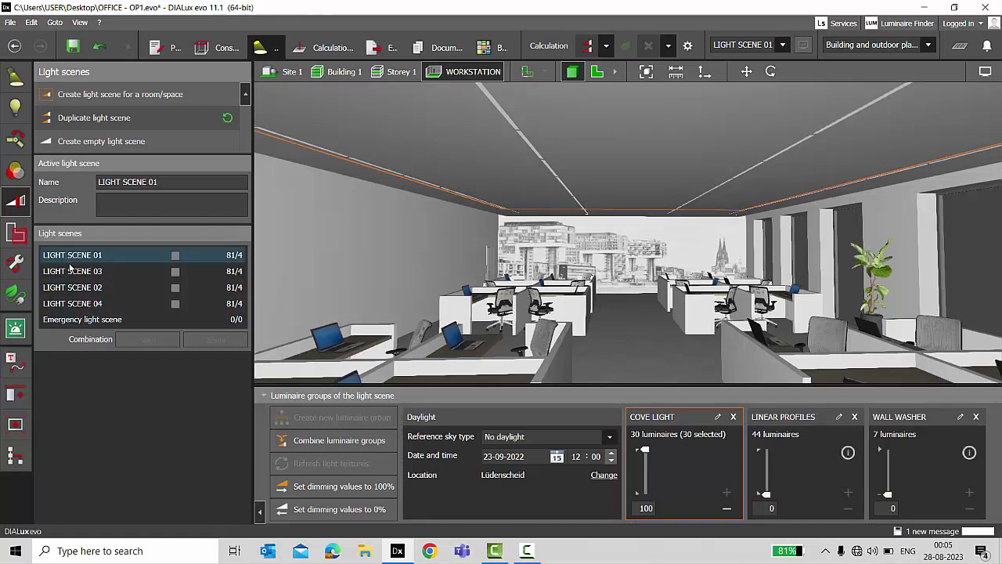
left_click(71, 271)
left_click(72, 289)
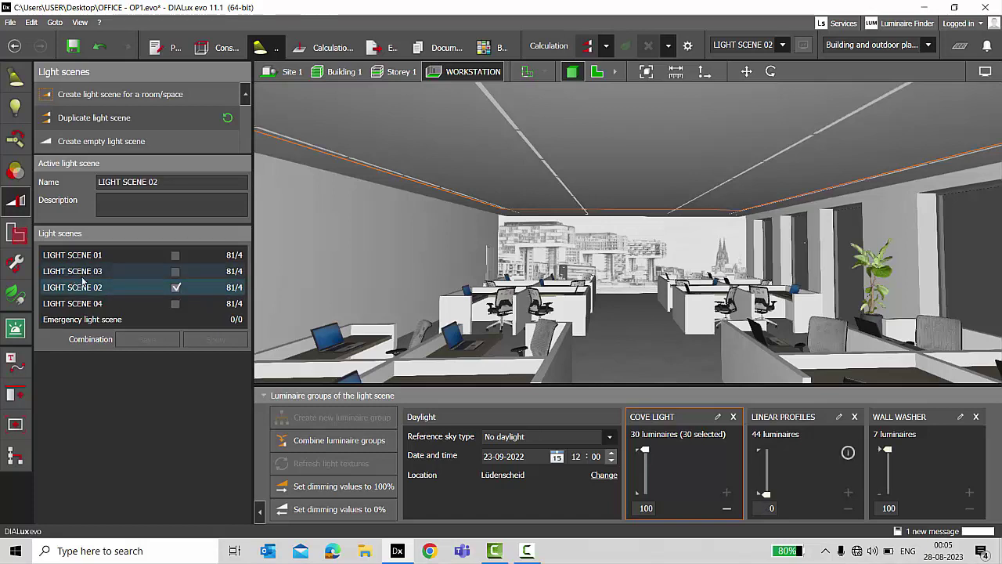
- Review the group dimming values of LIGHT SCENE 03, LIGHT SCENE 04 and LIGHT SCENE 01 in turn
left_click(81, 275)
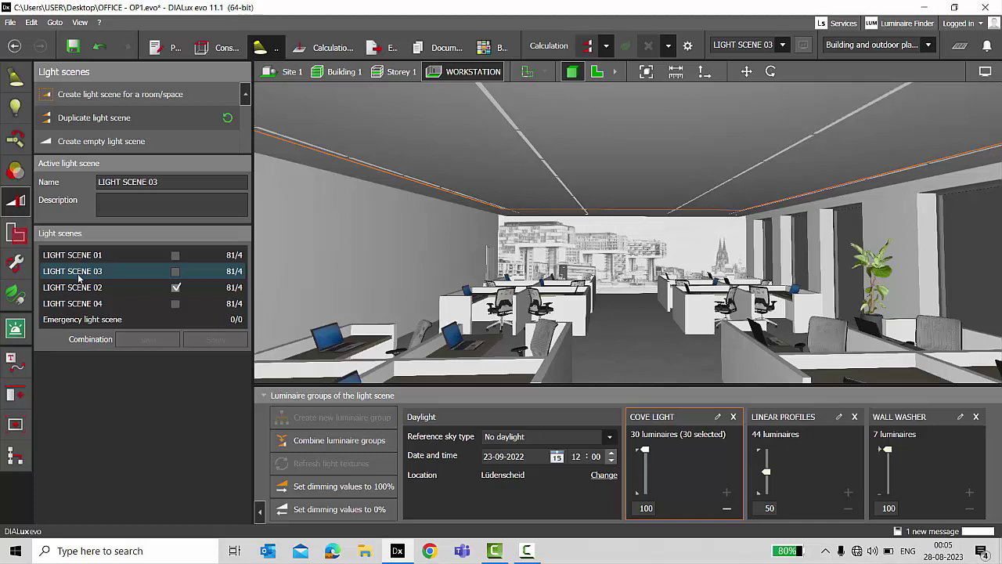
left_click(82, 304)
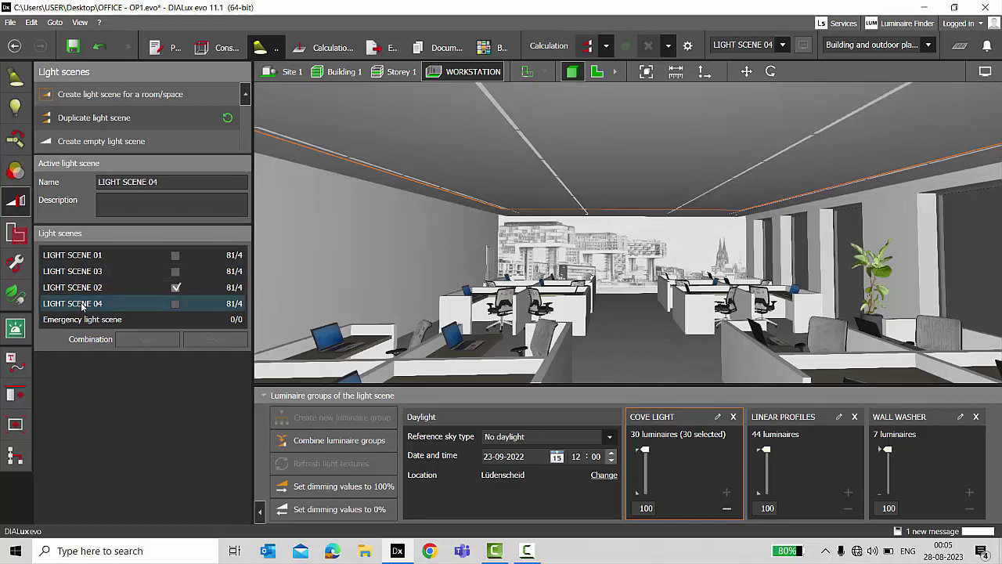
left_click(72, 255)
- Make LIGHT SCENE 02 the active light scene
left_click(783, 45)
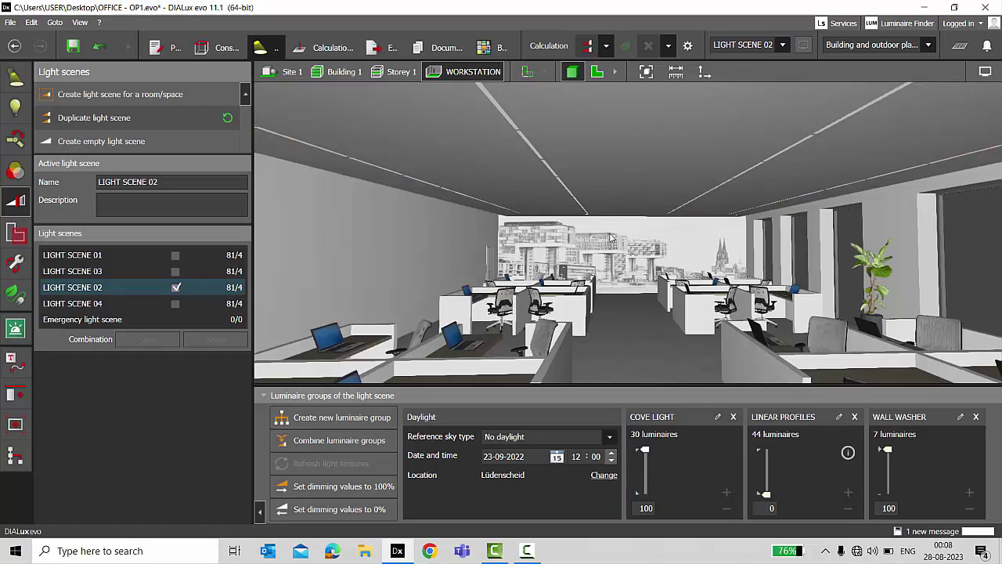
left_click(775, 45)
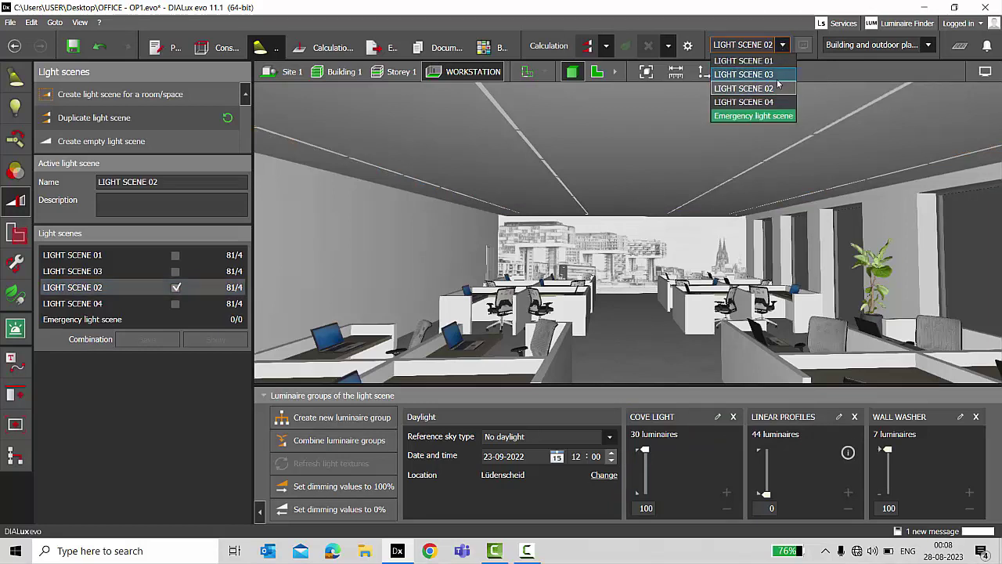
left_click(770, 88)
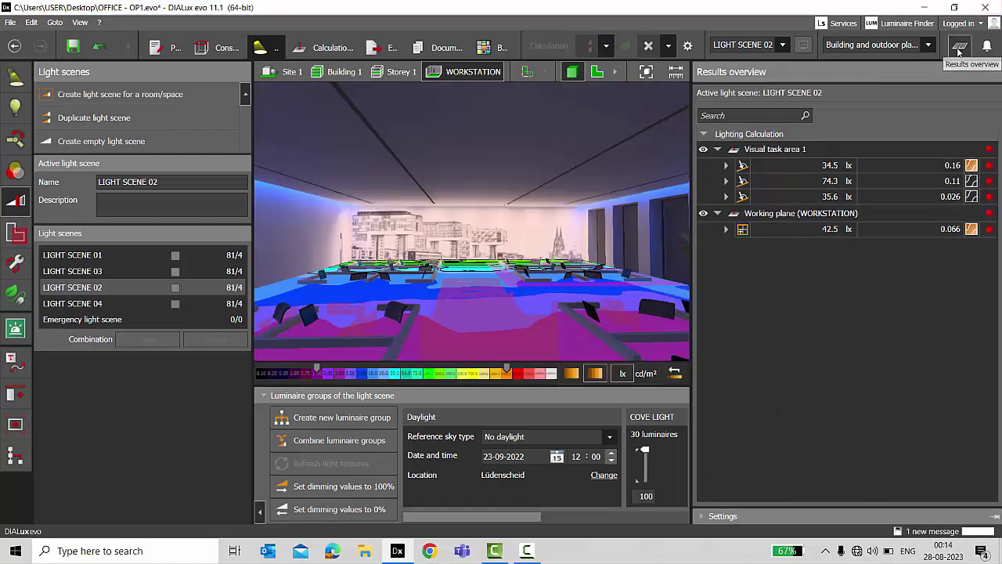
- Examine the calculated illuminance of LIGHT SCENE 02 in the results overview, including the workstation's working plane
left_click(959, 47)
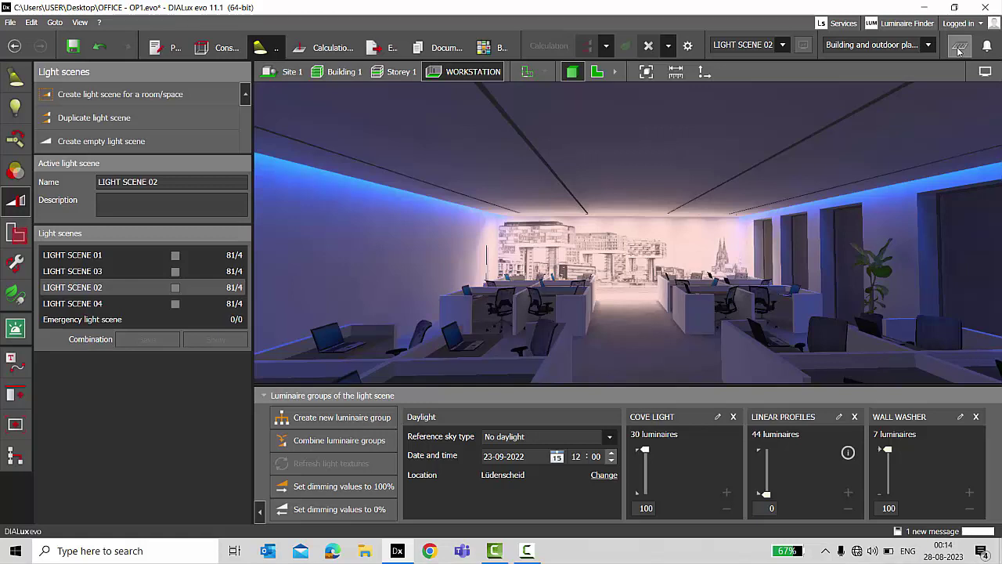
left_click(959, 46)
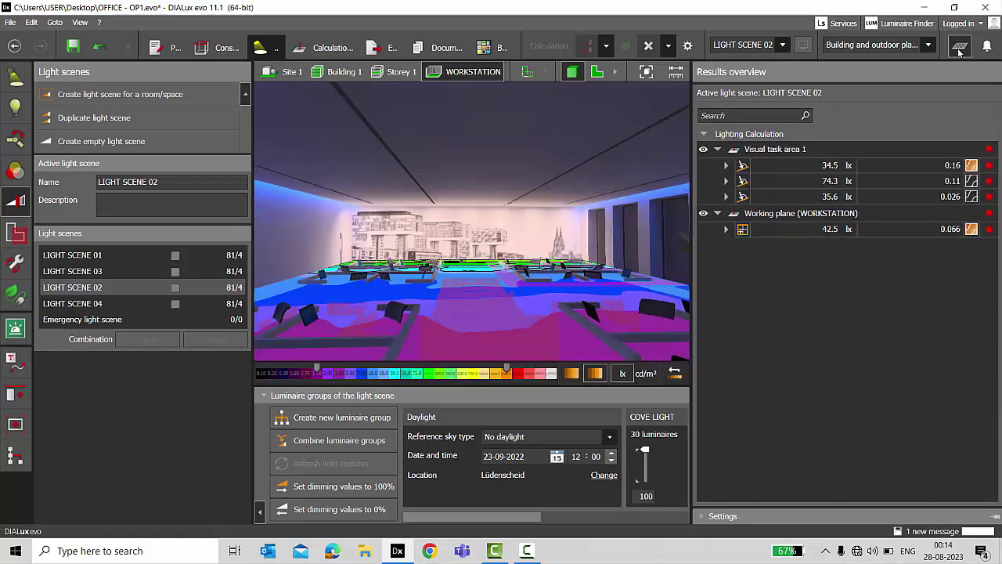
left_click(737, 229)
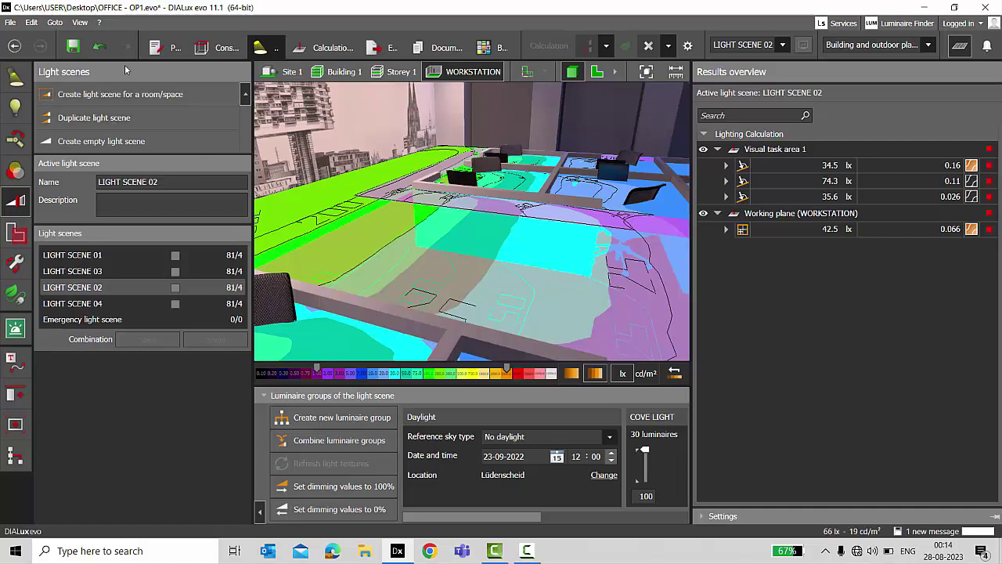
- Inspect the visual task area, background area and working plane among the calculation objects in plan view
left_click(298, 49)
left_click(595, 225)
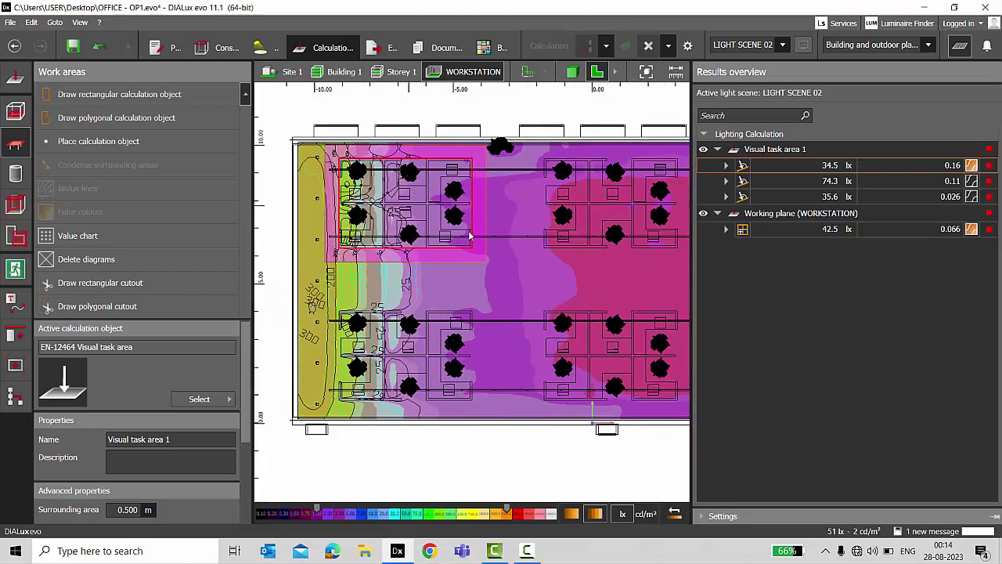
left_click(540, 298)
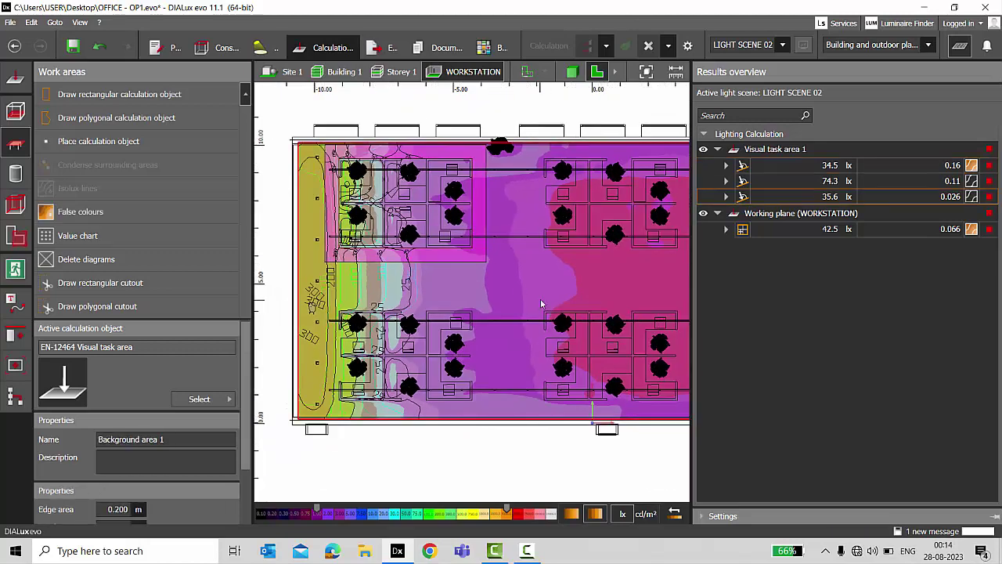
left_click(540, 298)
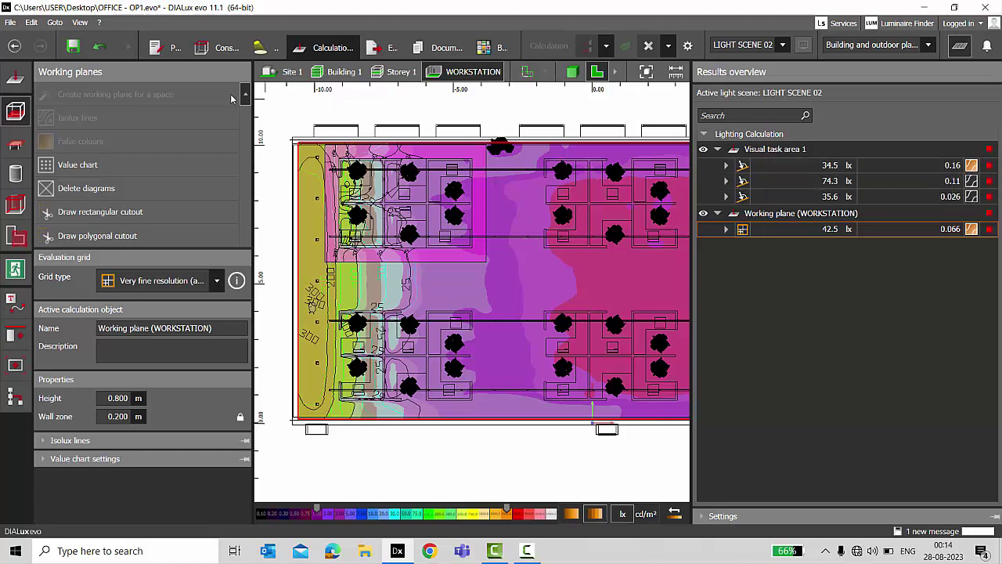
- Return to the light scenes and show the workstation room in 3D
left_click(270, 47)
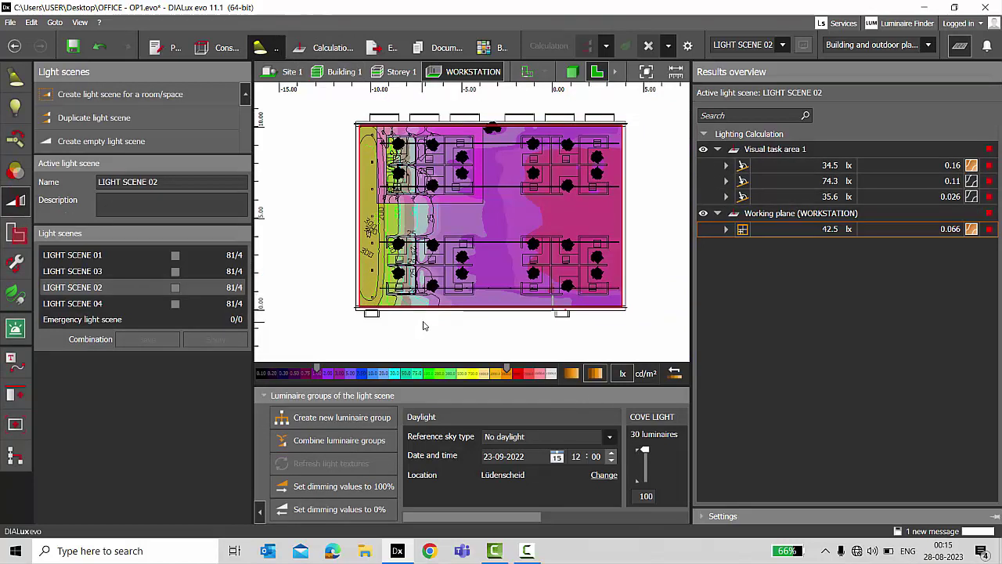
left_click(573, 71)
left_click(572, 70)
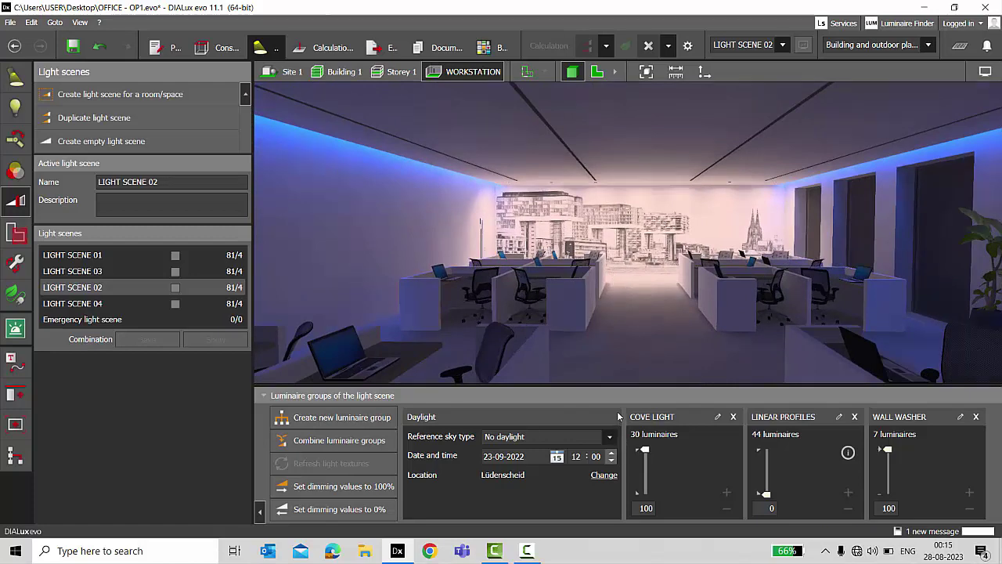
- Raytrace the workstation view of LIGHT SCENE 02 at 3840 x 2160 pixels (4K UHD) and close the rendered image
left_click(390, 47)
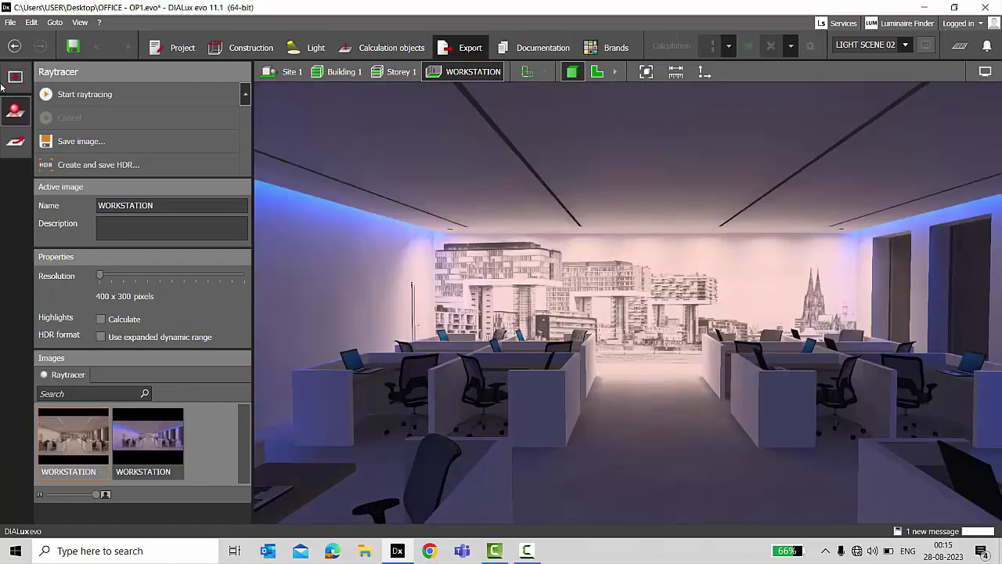
left_click(8, 79)
left_click(15, 109)
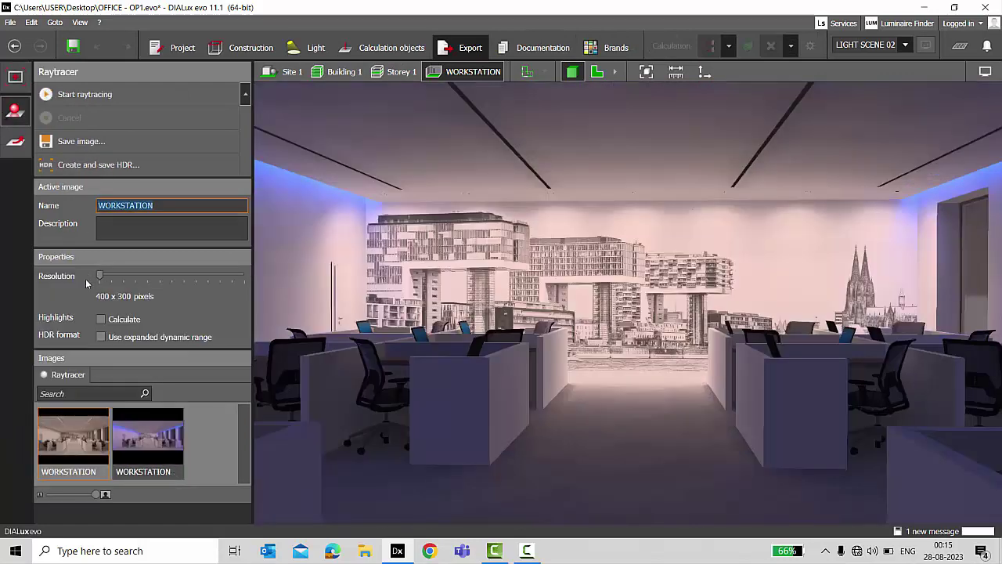
left_click_drag(100, 275, 244, 274)
left_click(119, 93)
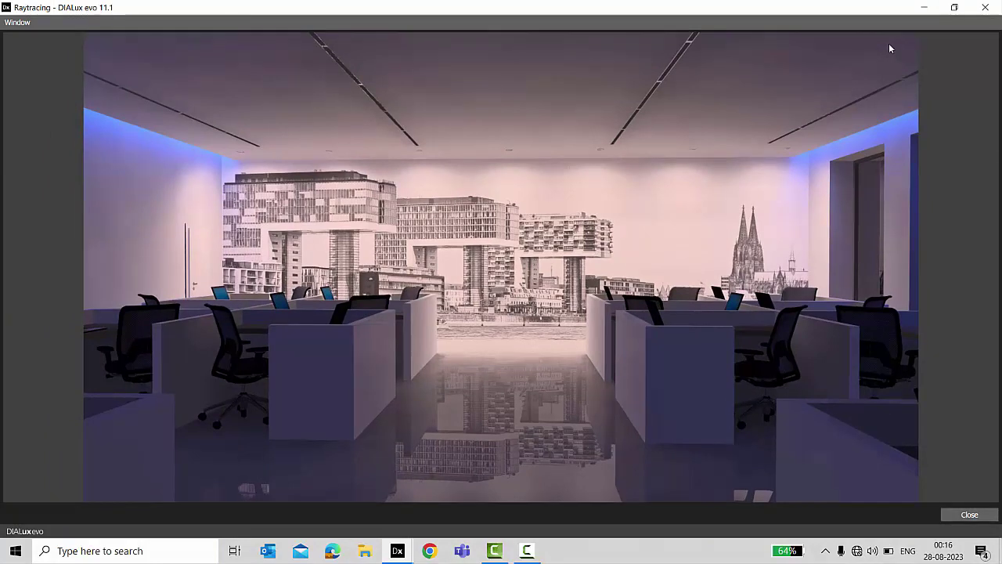
left_click(969, 514)
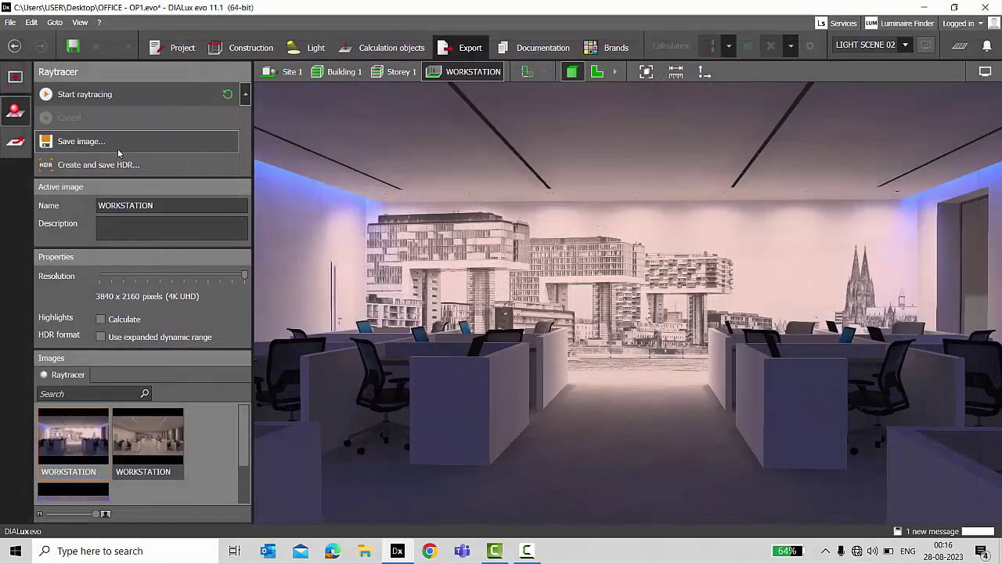
- Display LIGHT SCENE 01 with its light textures and examine its calculation results
left_click(294, 52)
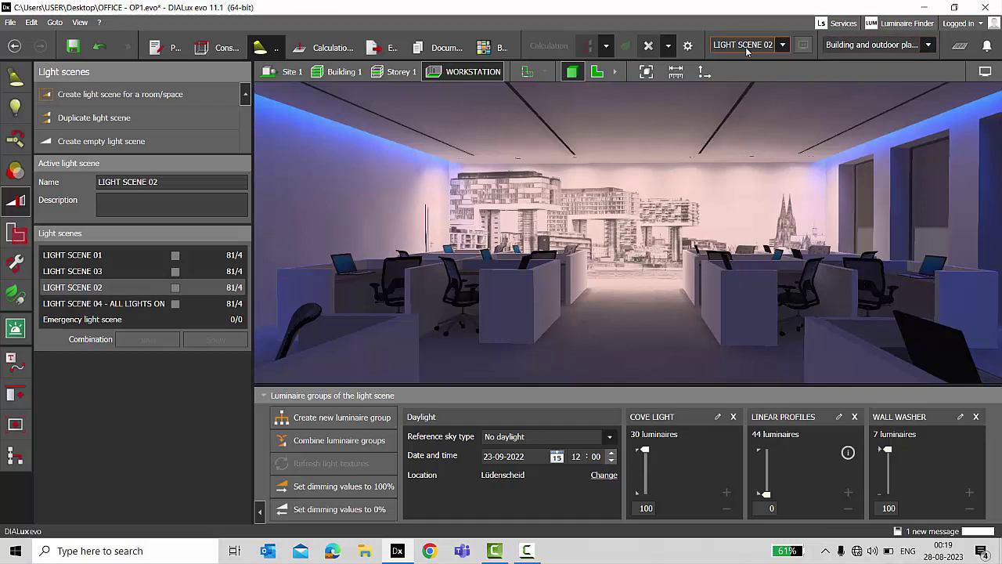
left_click(782, 46)
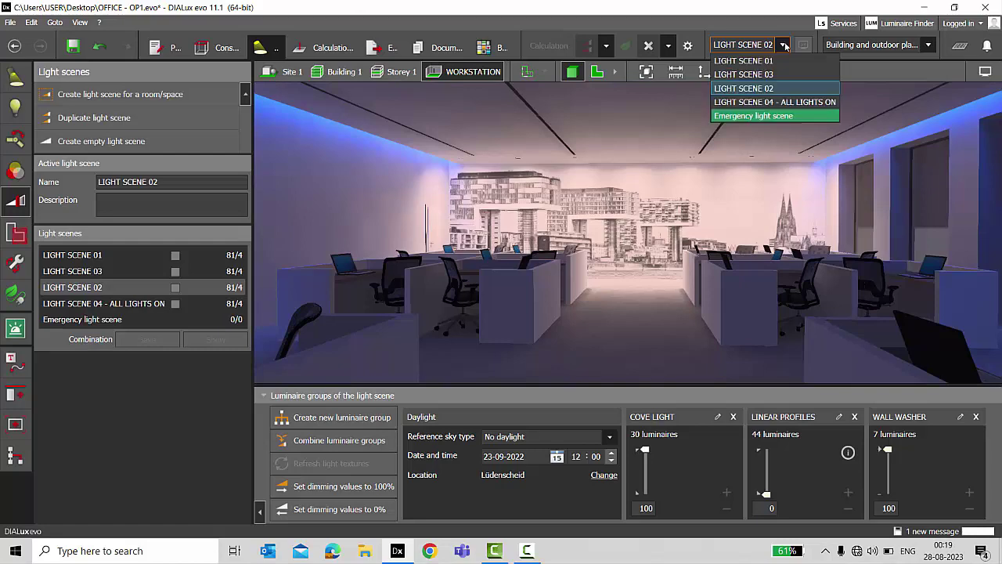
left_click(759, 61)
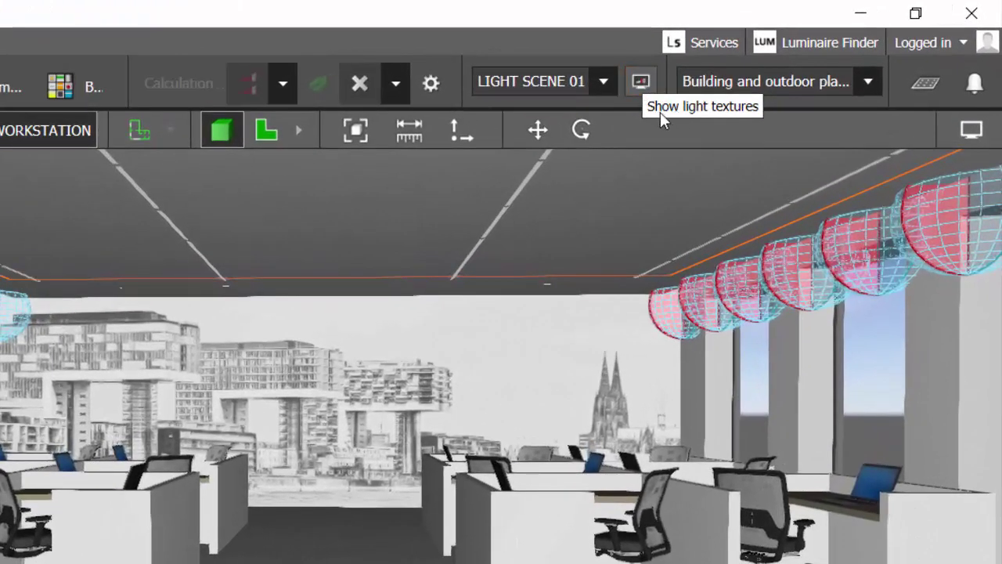
left_click(641, 81)
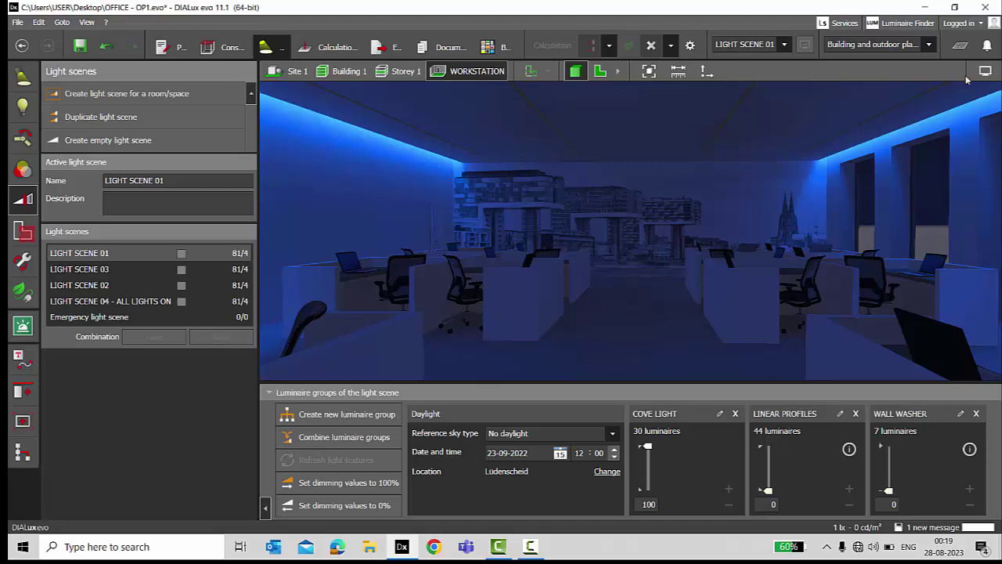
left_click(959, 45)
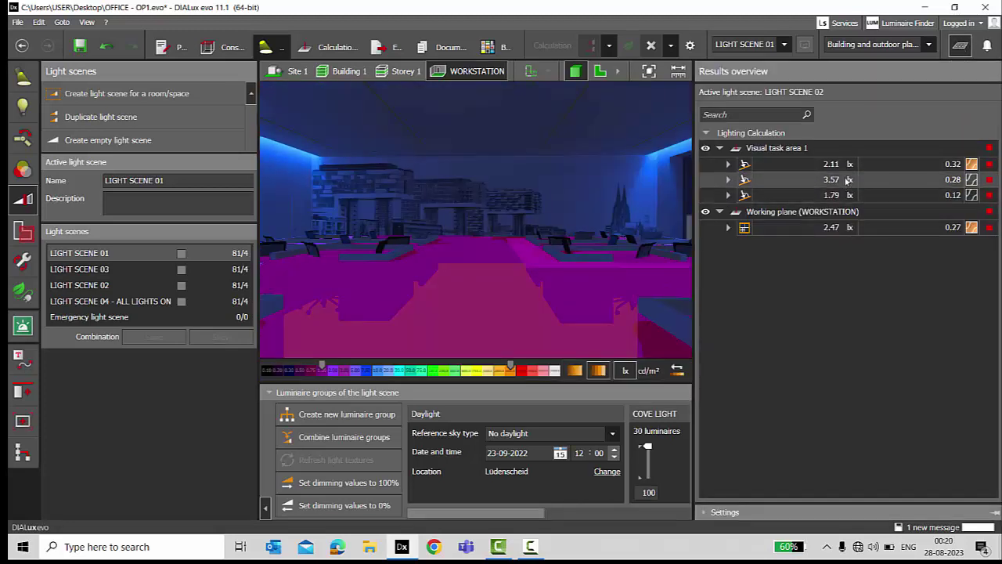
left_click(960, 46)
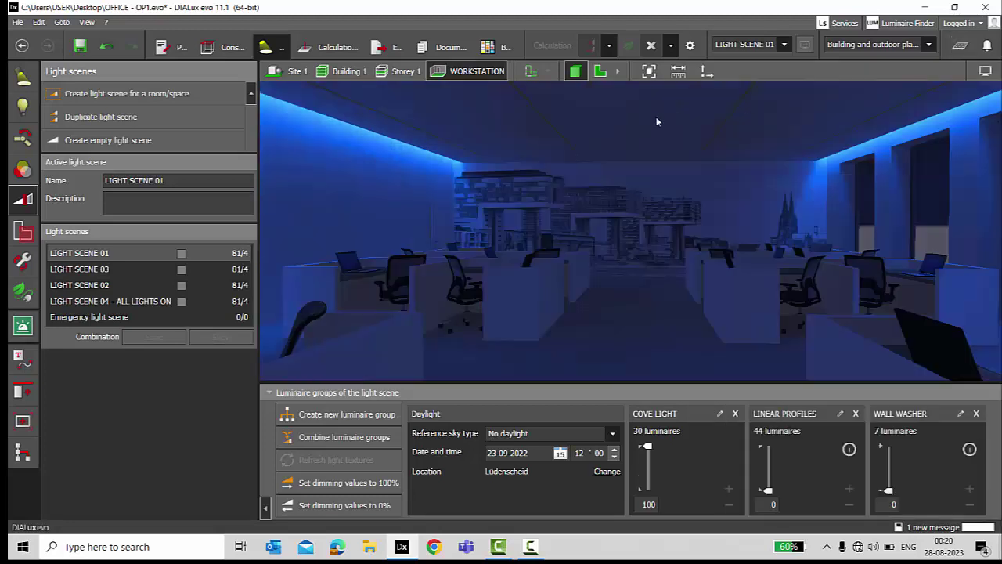
- Switch through LIGHT SCENE 02 to LIGHT SCENE 03, display its light textures and examine its calculation results
left_click(783, 45)
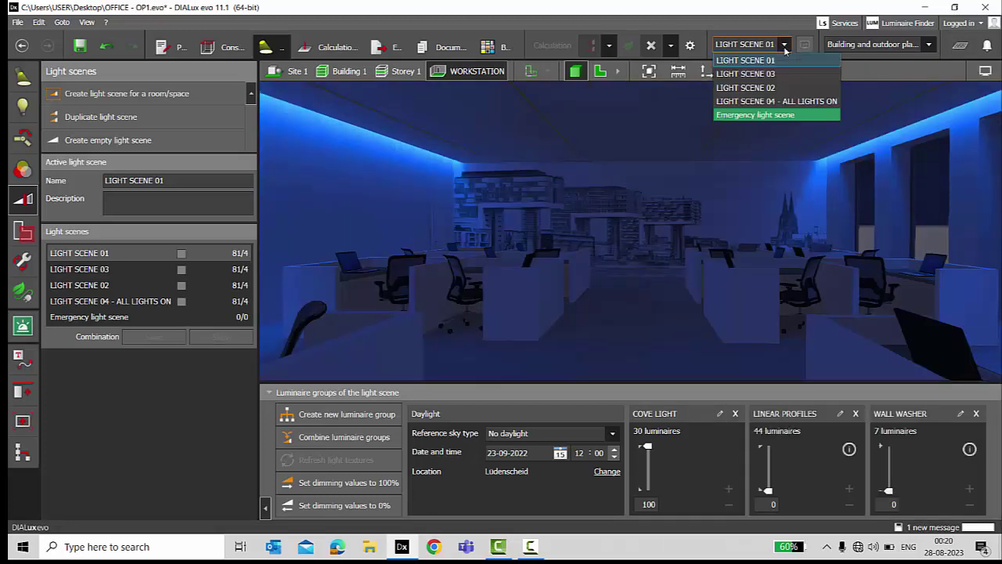
left_click(768, 89)
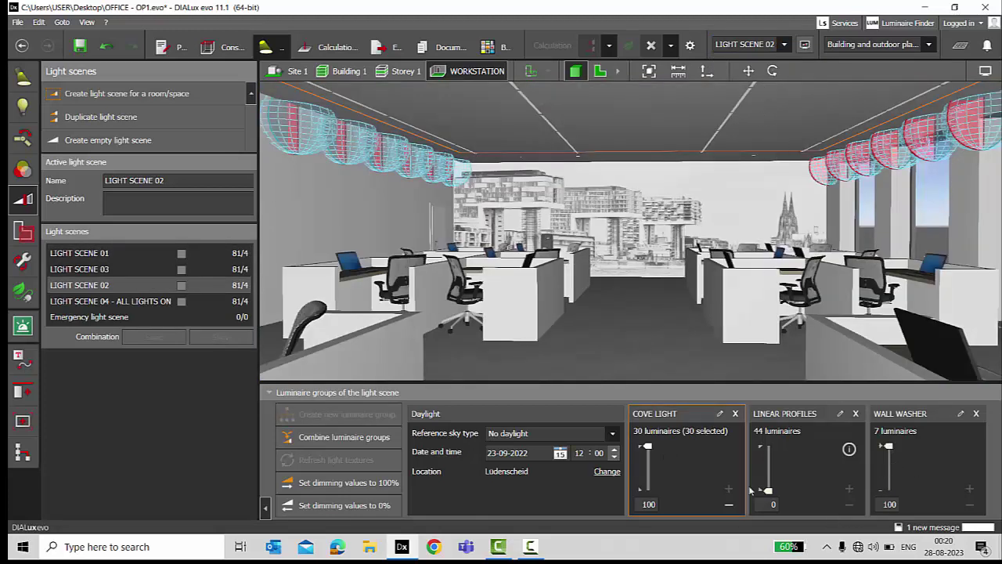
left_click(775, 45)
left_click(775, 76)
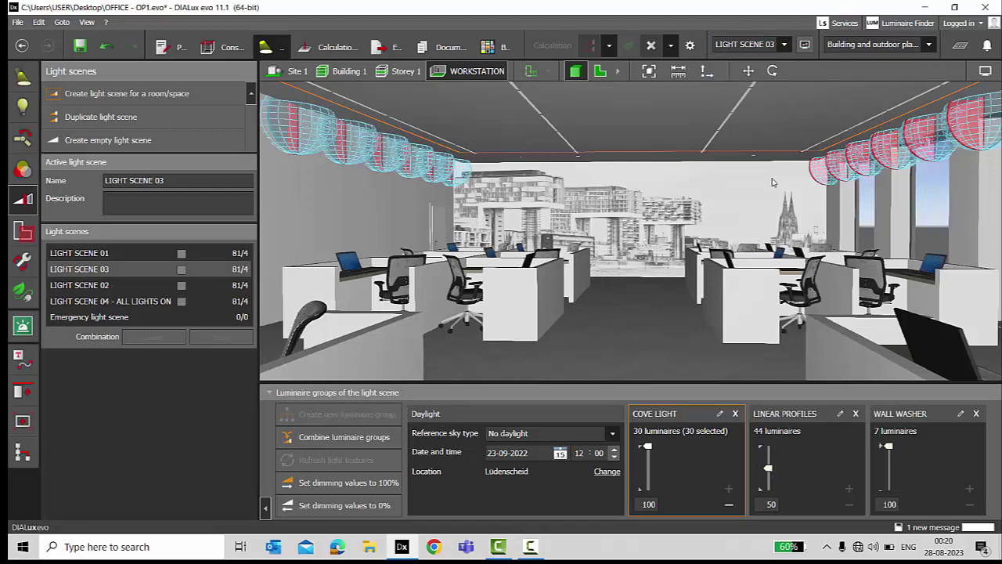
left_click(806, 46)
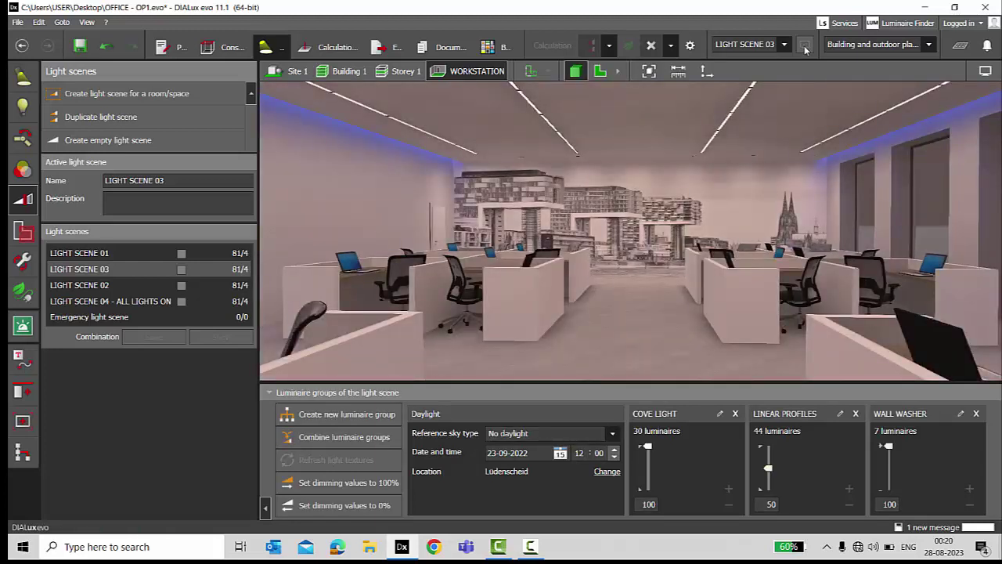
left_click(959, 45)
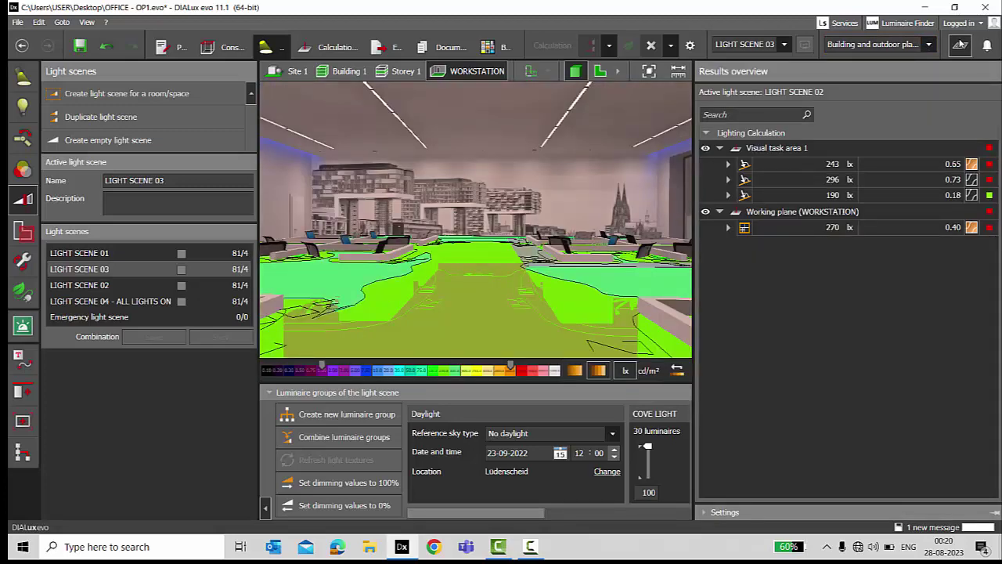
left_click(959, 44)
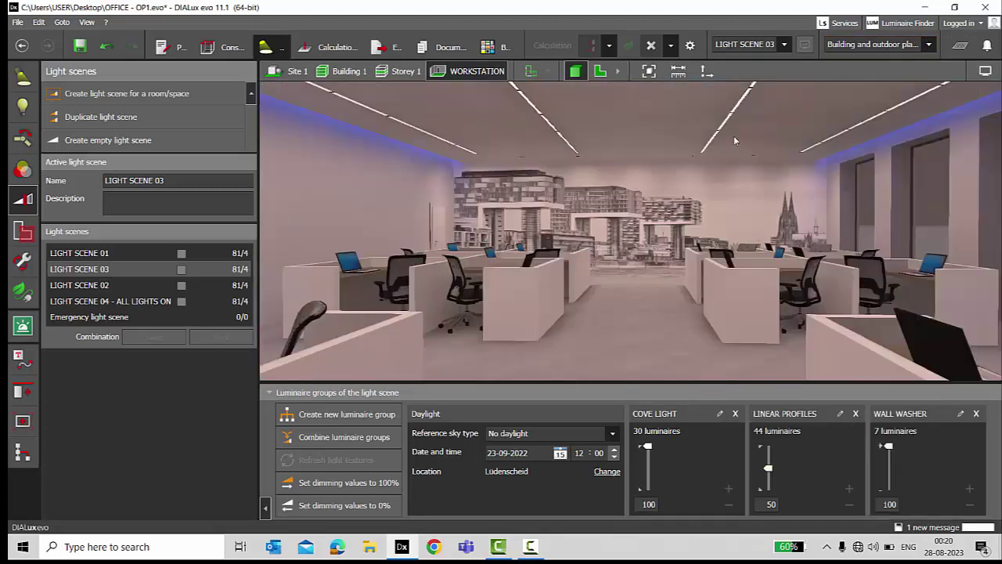
- Display LIGHT SCENE 04 - ALL LIGHTS ON with its light textures and examine its calculation results
left_click(785, 45)
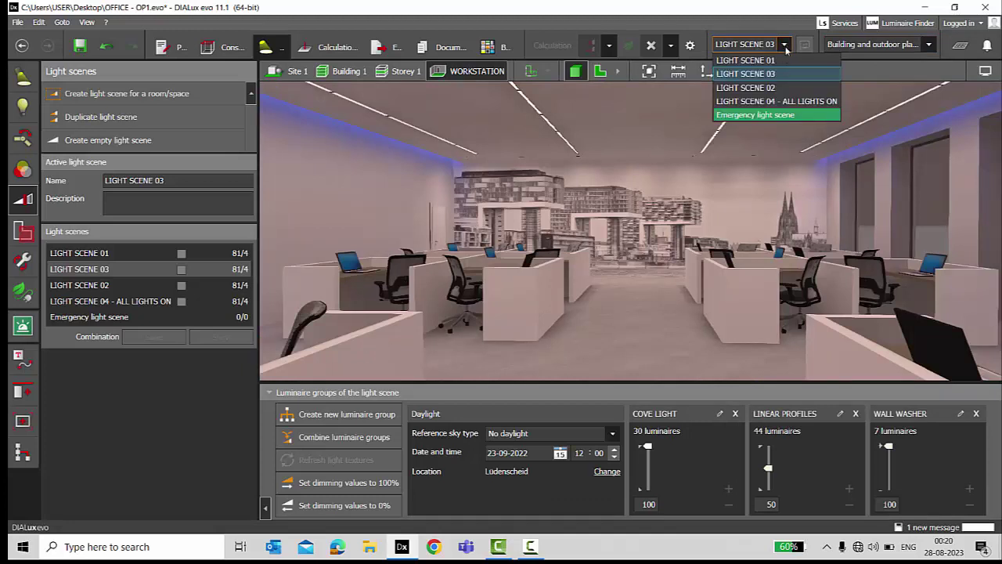
left_click(777, 104)
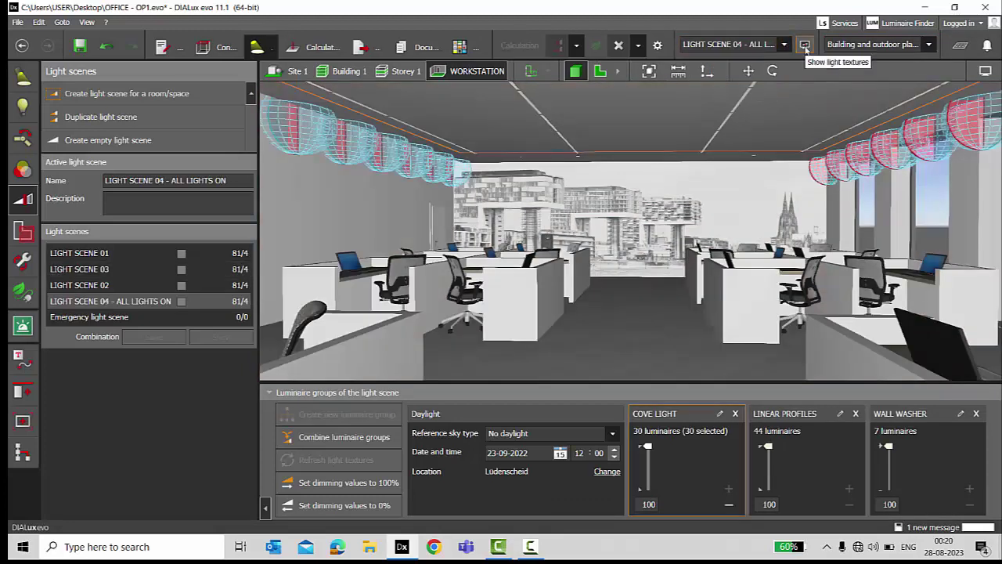
left_click(805, 46)
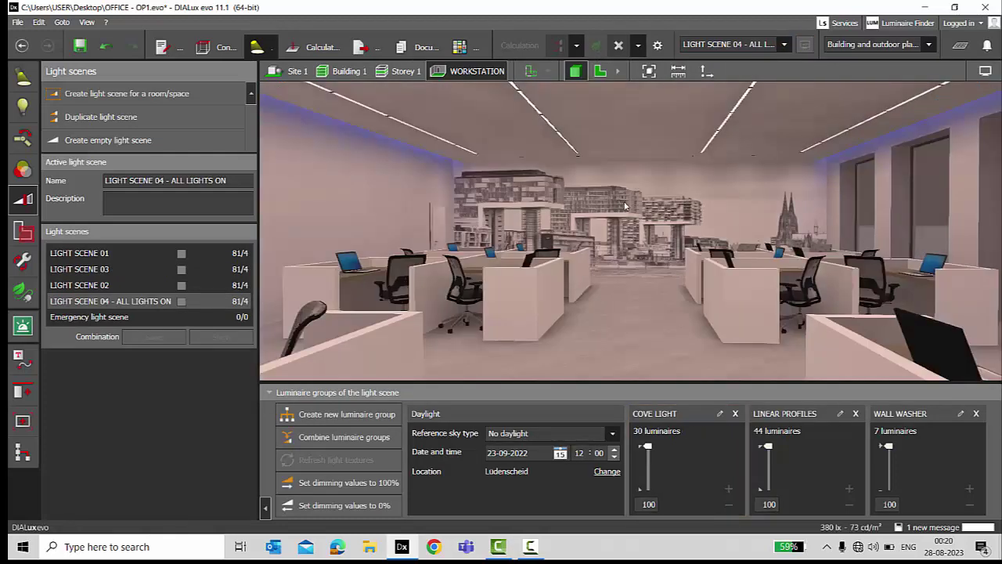
left_click(959, 44)
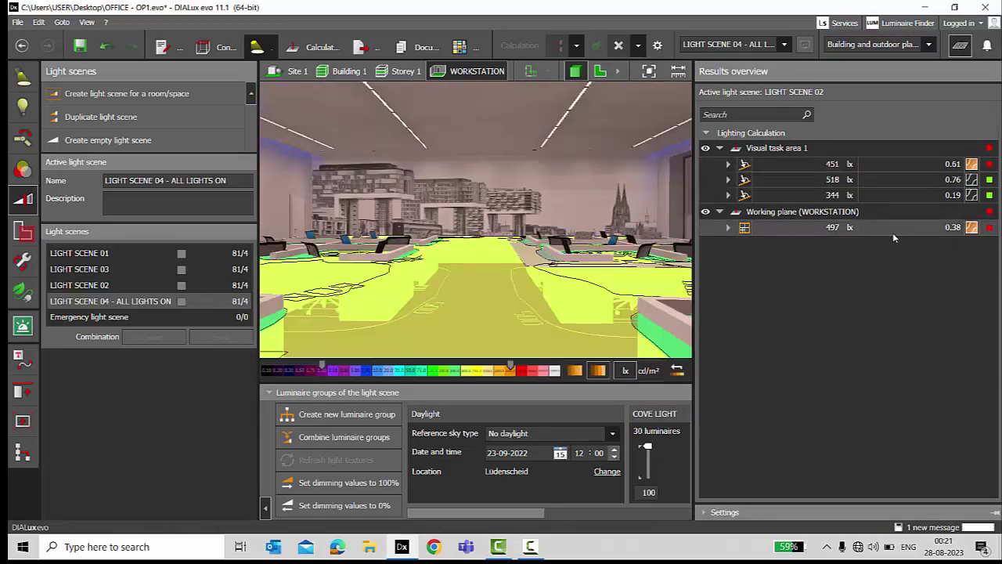
left_click(959, 44)
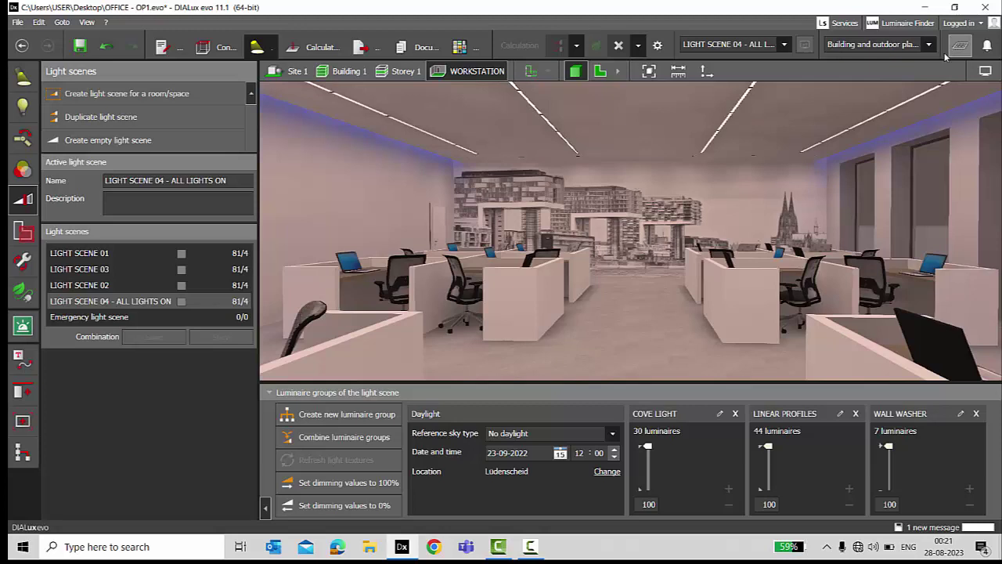
- Activate LIGHT SCENE 04 - ALL LIGHTS ON, calculate all light scenes and close the results overview
scroll(784, 45, "up", 3)
left_click(784, 46)
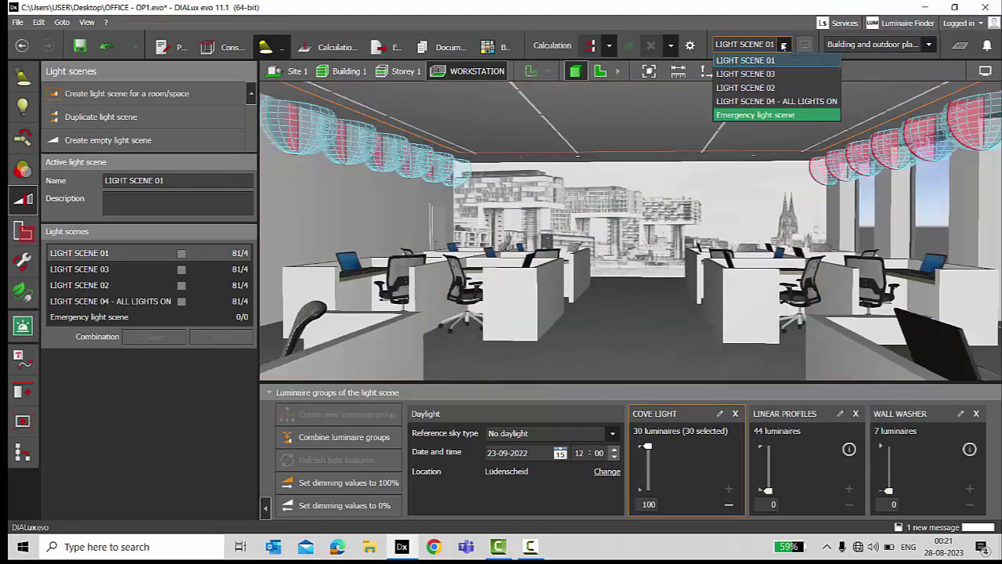
left_click(781, 101)
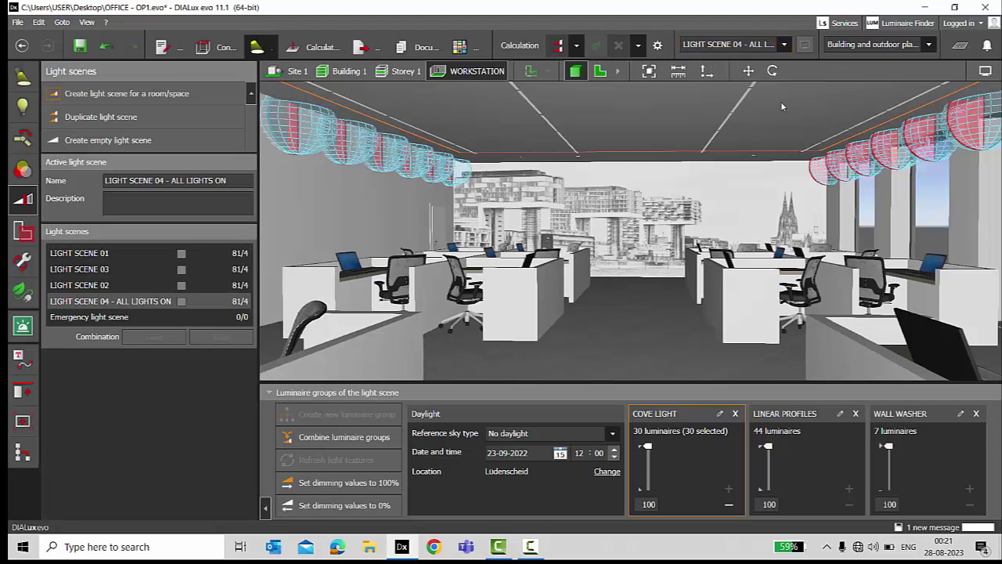
left_click(577, 47)
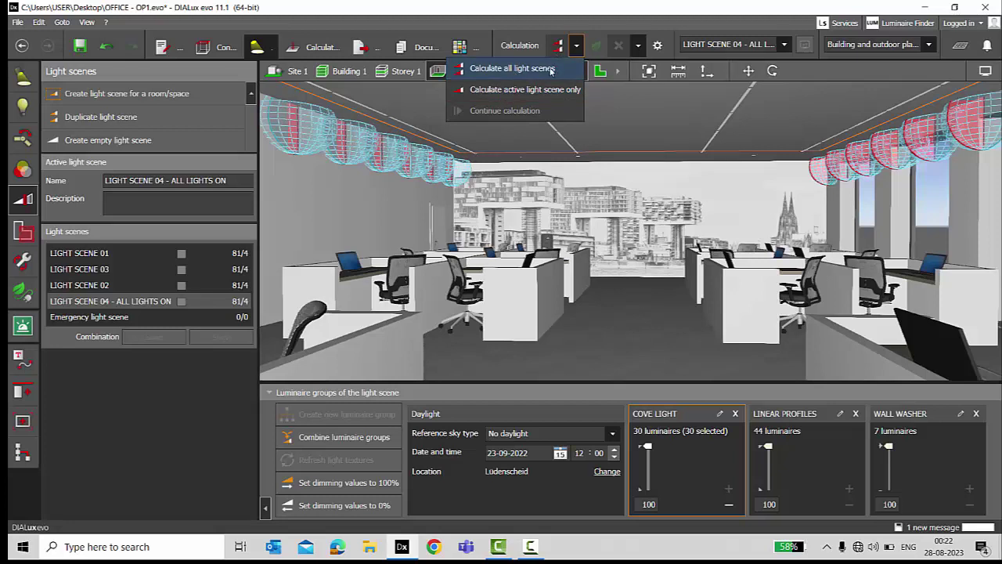
left_click(506, 70)
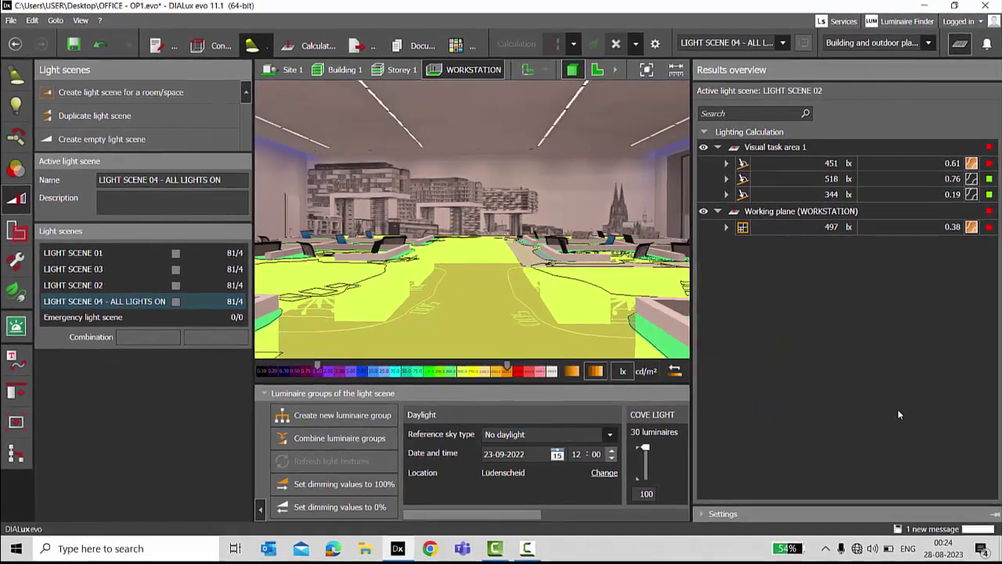
left_click(961, 47)
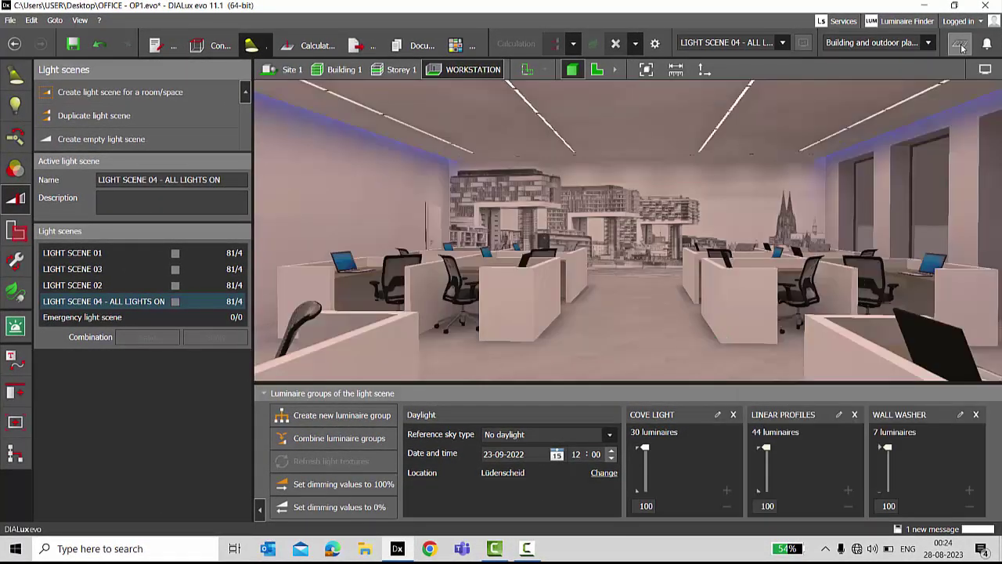
- Open the documentation and edit its page selection so that all pages of all four light scenes are included
left_click(98, 255)
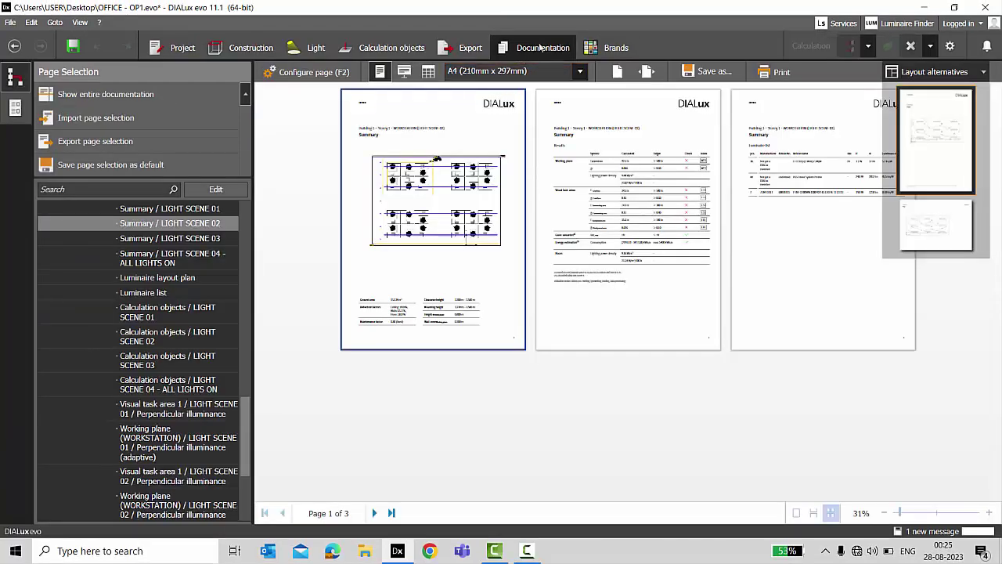
scroll(227, 401, "down", 5)
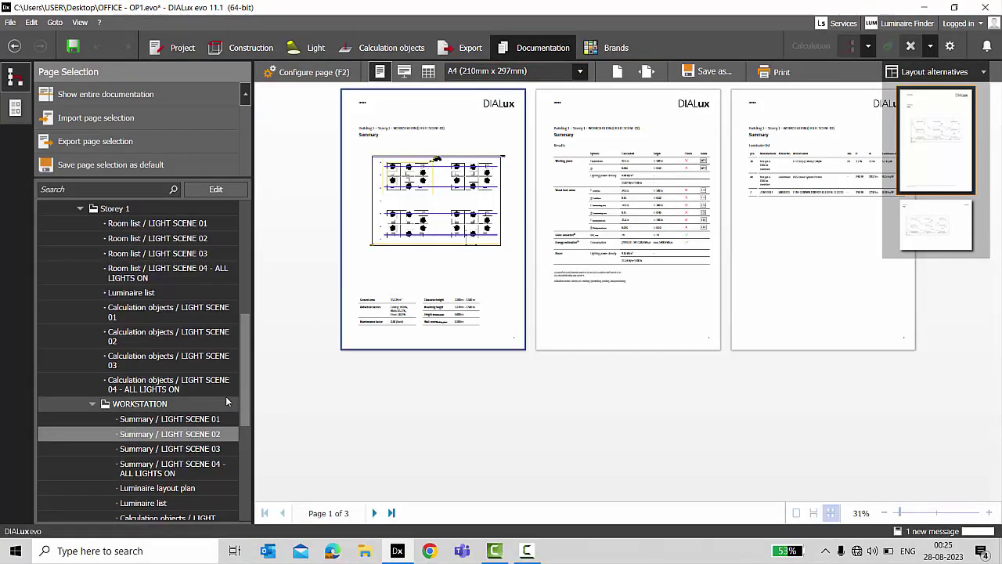
scroll(227, 401, "up", 5)
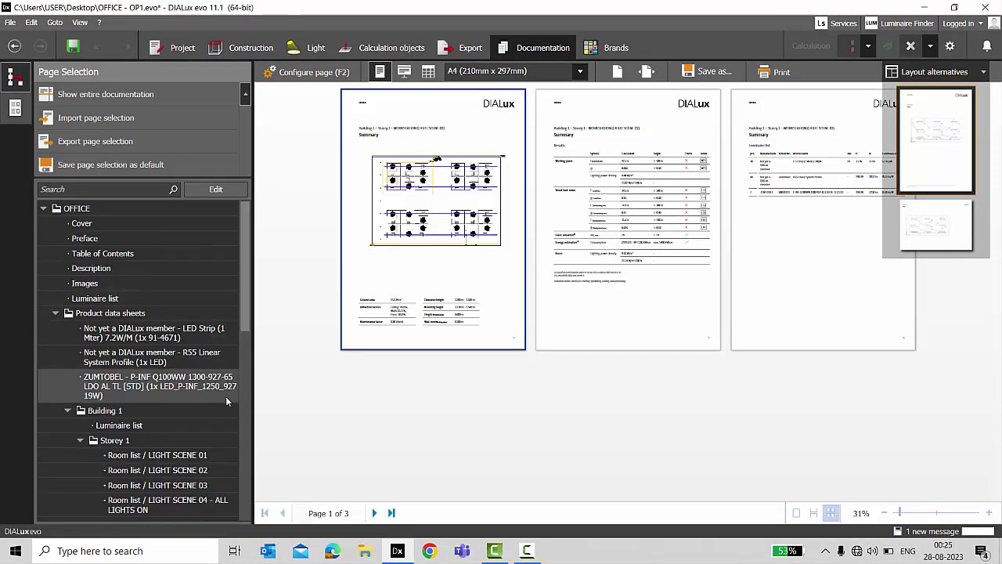
left_click(215, 188)
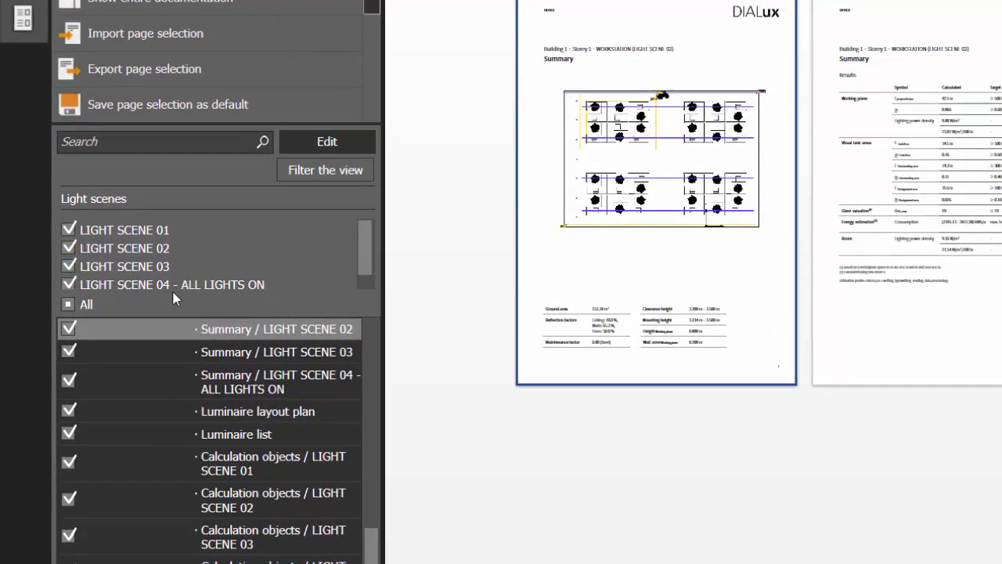
left_click(69, 307)
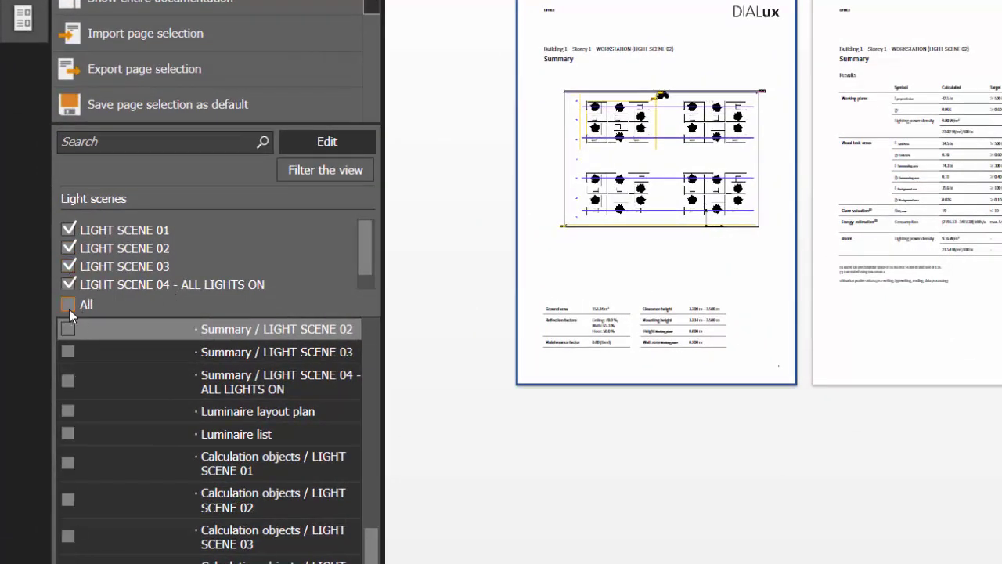
left_click(69, 307)
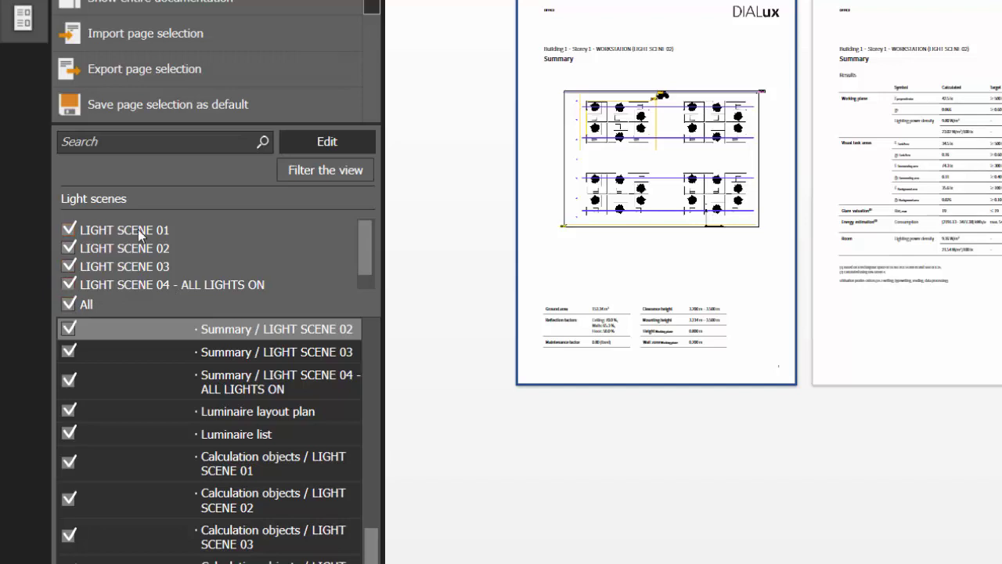
left_click(68, 248)
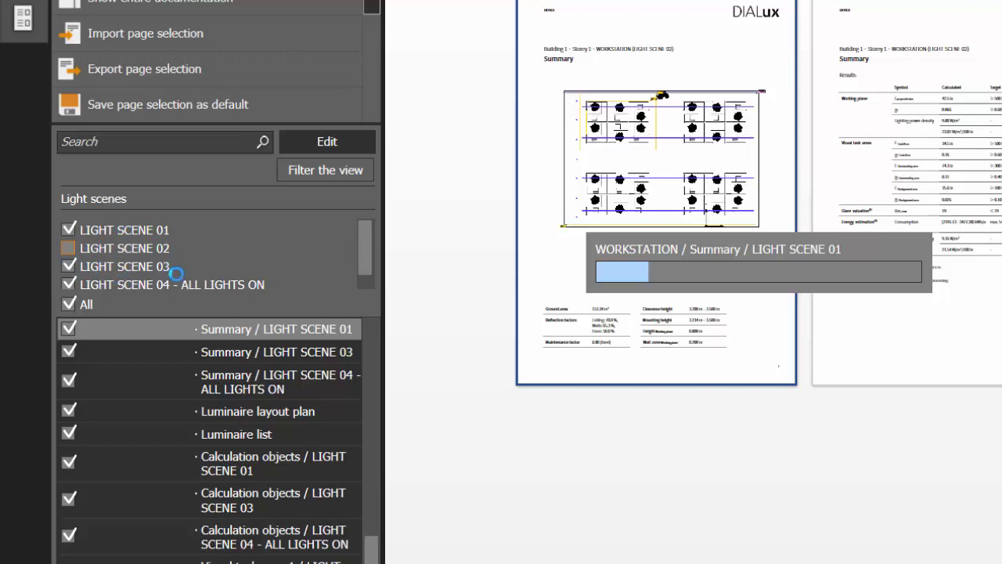
left_click(69, 304)
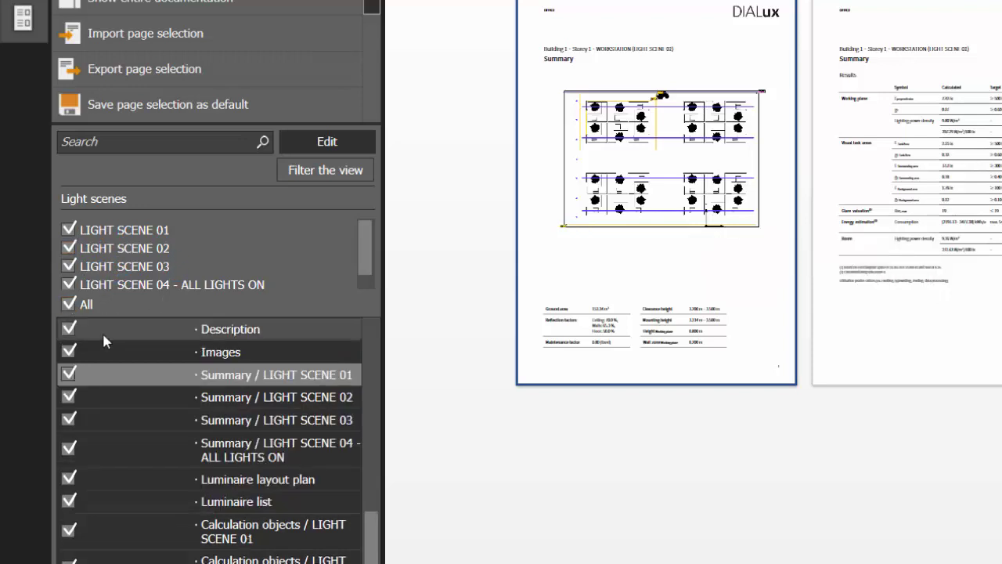
- Exclude the whole Product data sheets group from the documentation pages
scroll(102, 340, "up", 10)
scroll(116, 421, "up", 1)
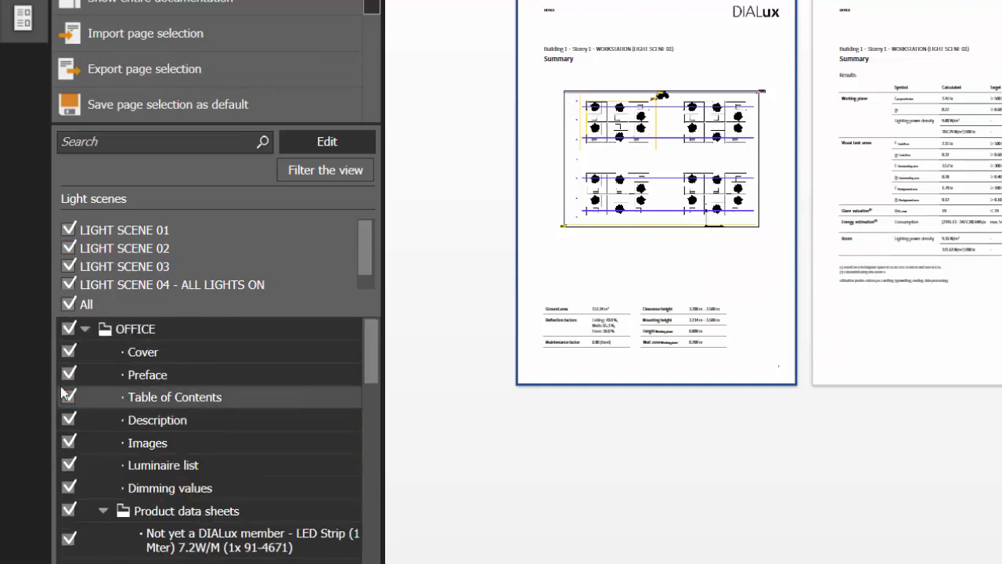
left_click(65, 510)
scroll(64, 510, "down", 5)
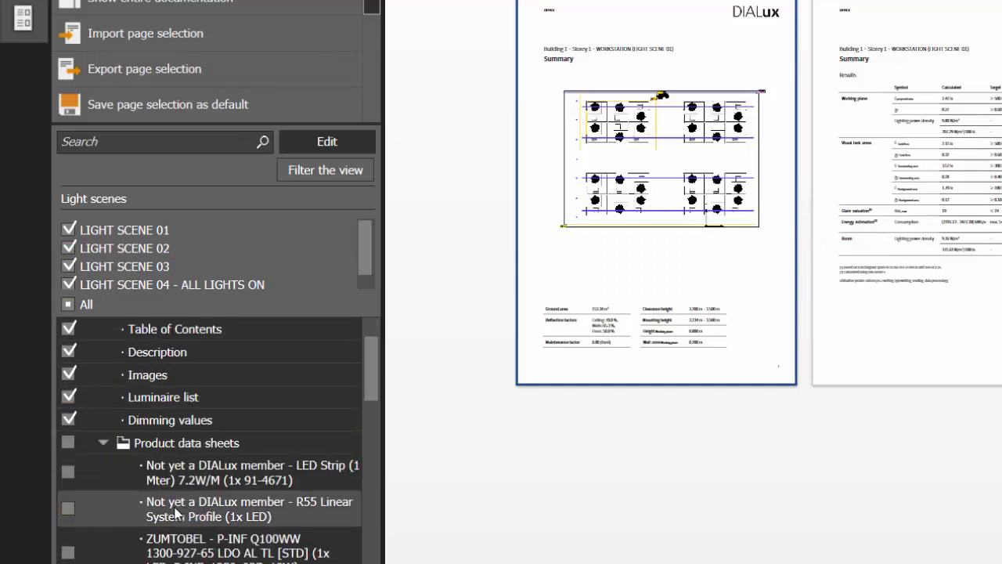
scroll(174, 459, "down", 3)
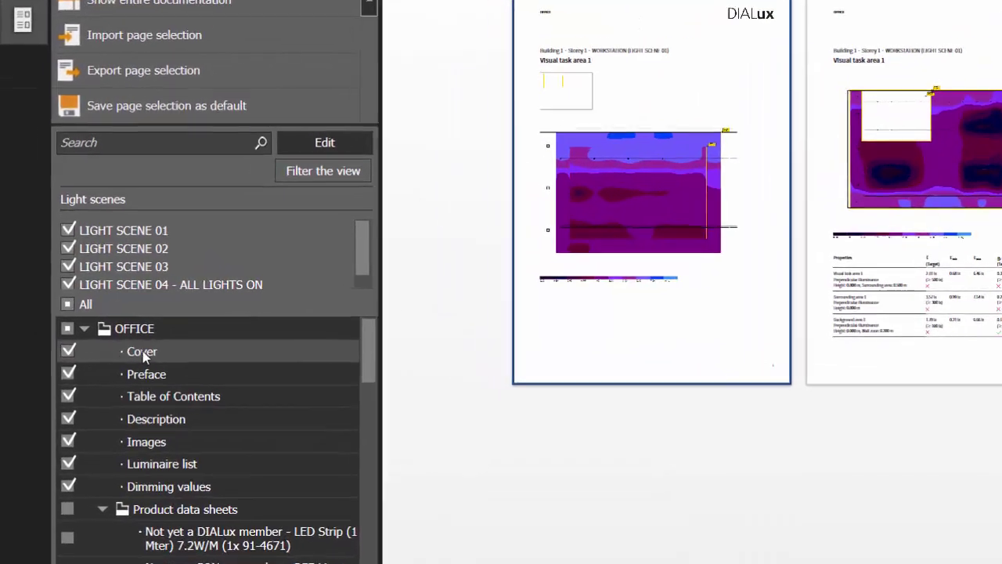
- Preview the Cover and Images pages and exclude the project's Preface, Description, Luminaire list and Dimming values pages
left_click(94, 327)
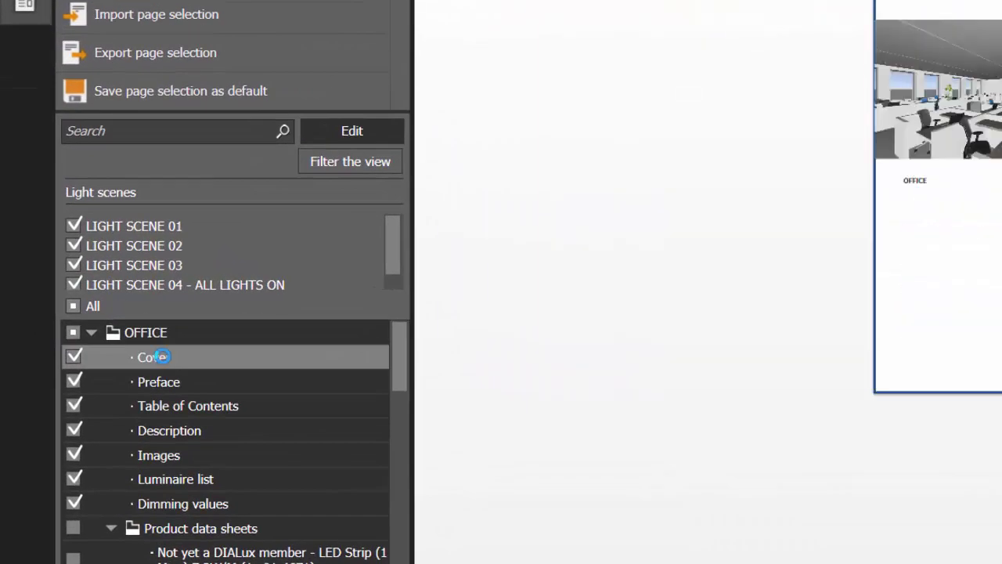
left_click(73, 382)
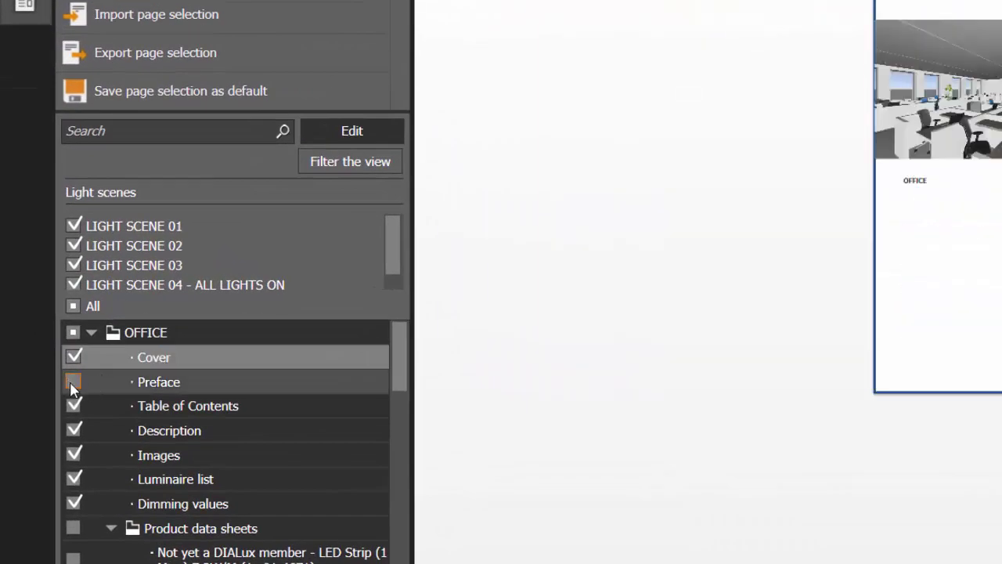
left_click(75, 430)
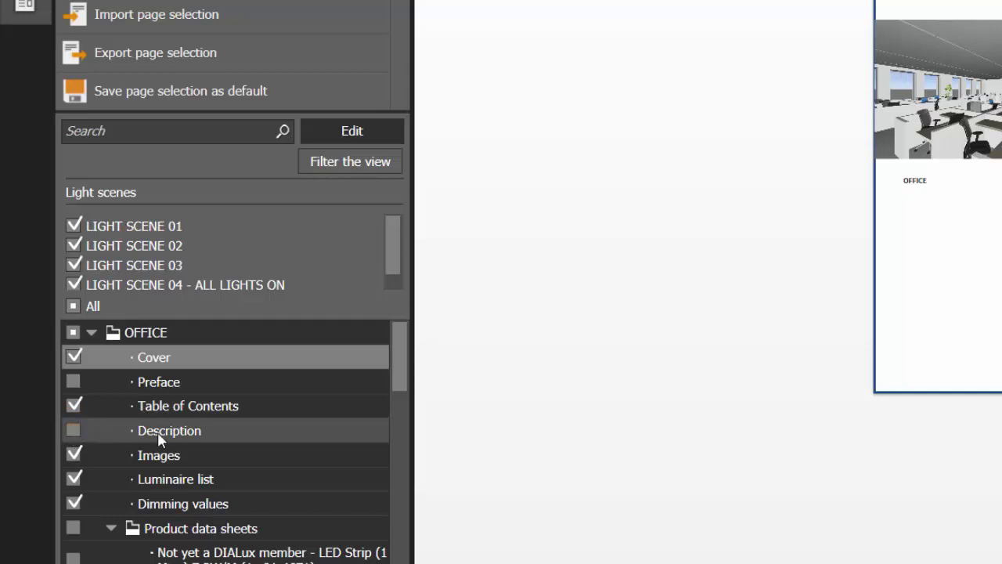
left_click(118, 453)
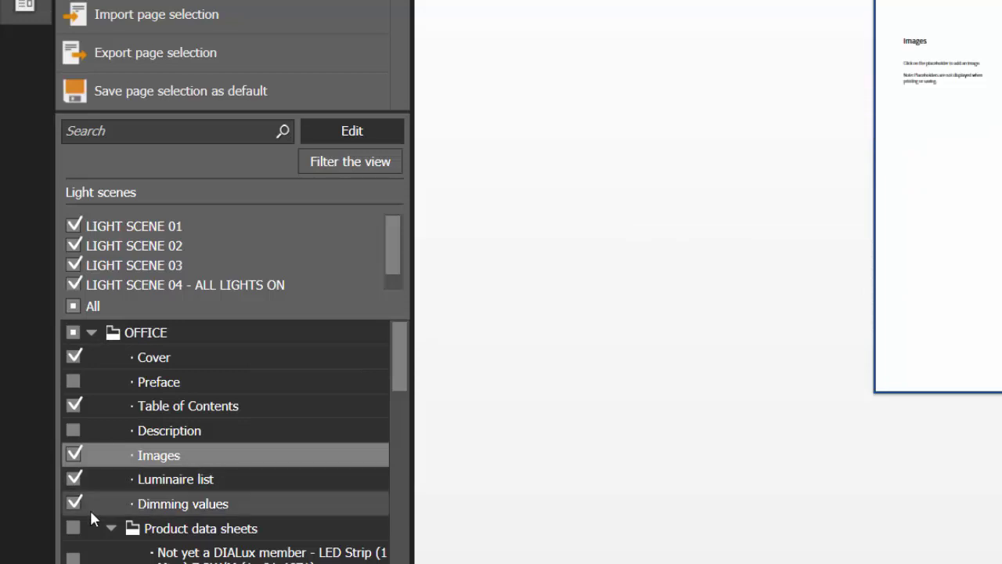
left_click(75, 480)
left_click(74, 504)
- Exclude Site 1 and all of its building and storey pages from the documentation
scroll(133, 548, "down", 3)
scroll(134, 548, "down", 2)
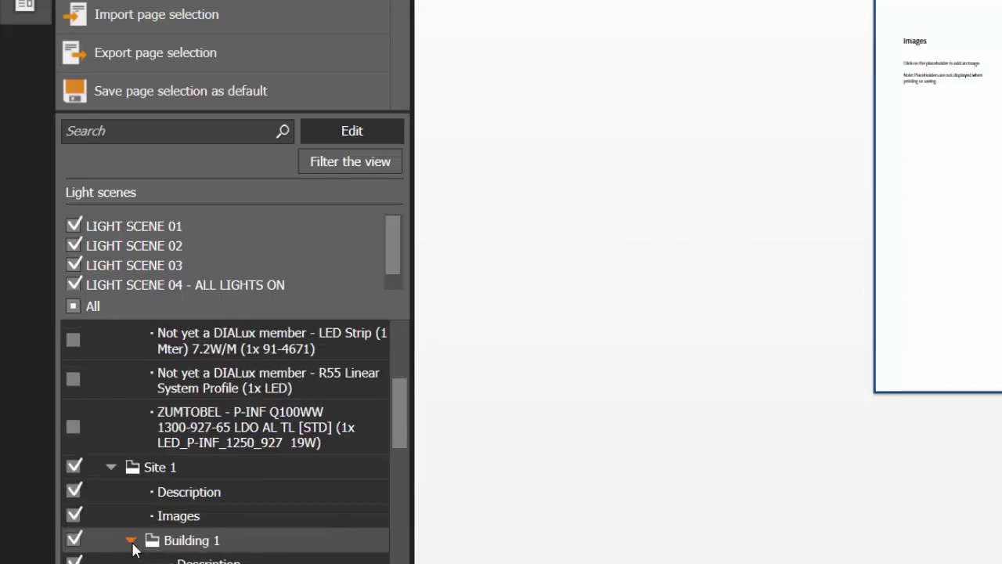
left_click(75, 469)
scroll(183, 552, "down", 3)
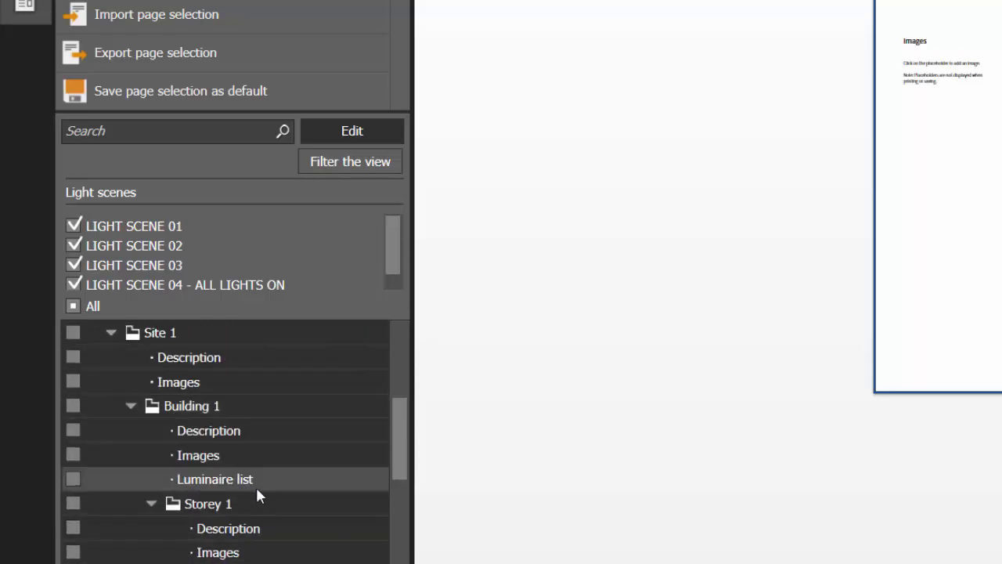
- Include the WORKSTATION Summary pages for LIGHT SCENE 01, 02, 03 and 04 - ALL LIGHTS ON
scroll(259, 504, "down", 4)
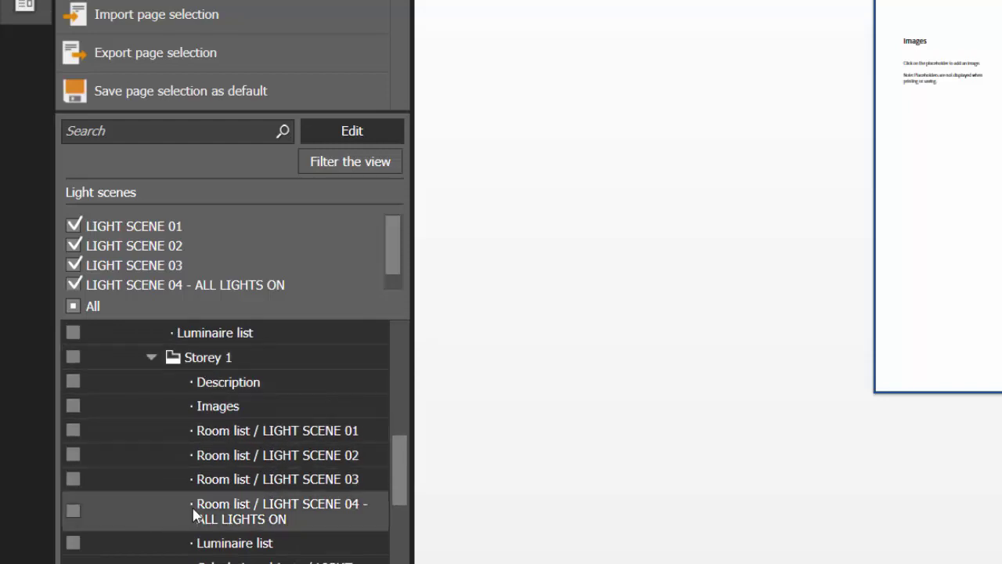
scroll(196, 511, "down", 2)
scroll(227, 479, "down", 2)
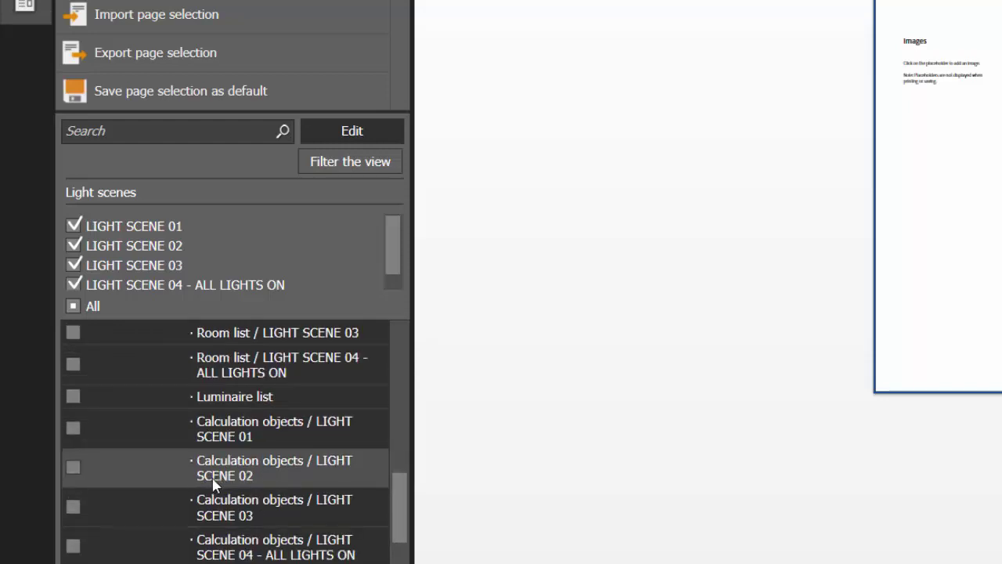
scroll(164, 470, "up", 2)
scroll(165, 486, "down", 4)
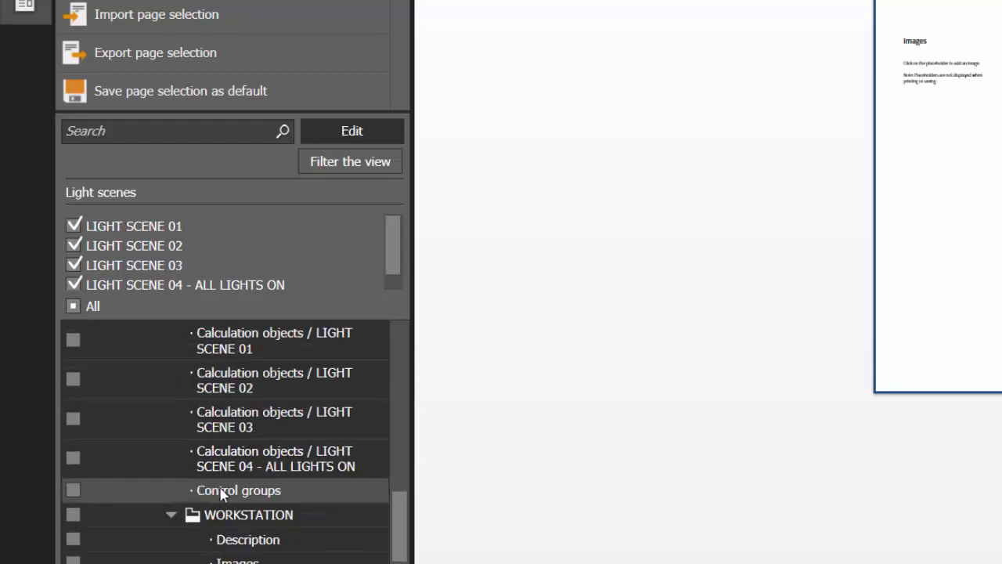
scroll(224, 490, "up", 4)
scroll(219, 501, "down", 9)
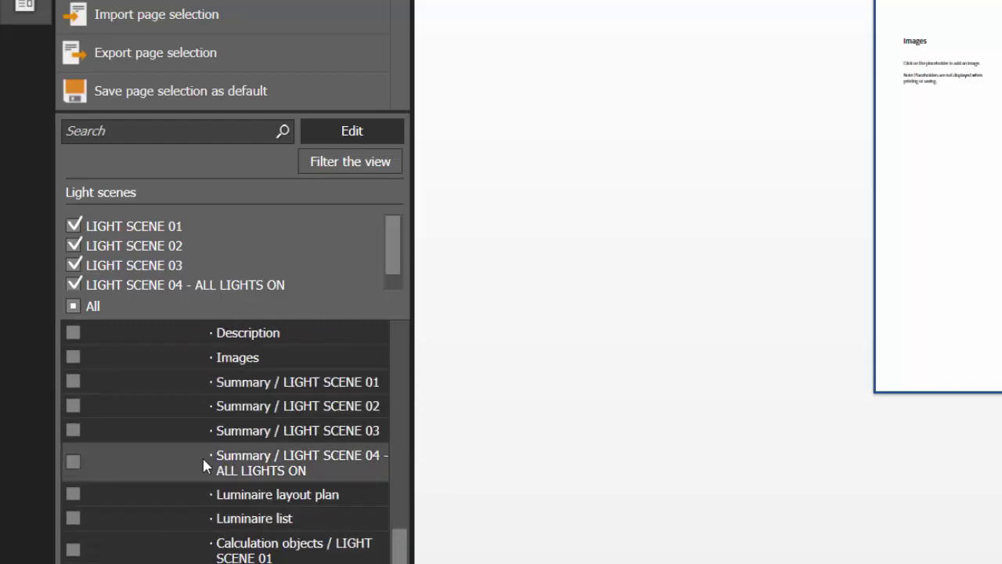
scroll(192, 462, "up", 3)
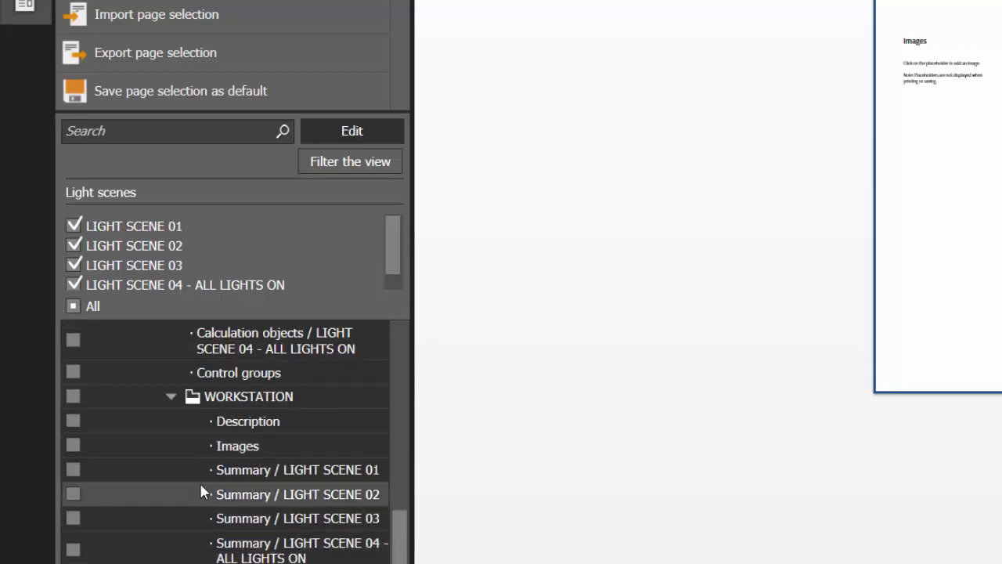
left_click(73, 469)
left_click(73, 493)
left_click(73, 518)
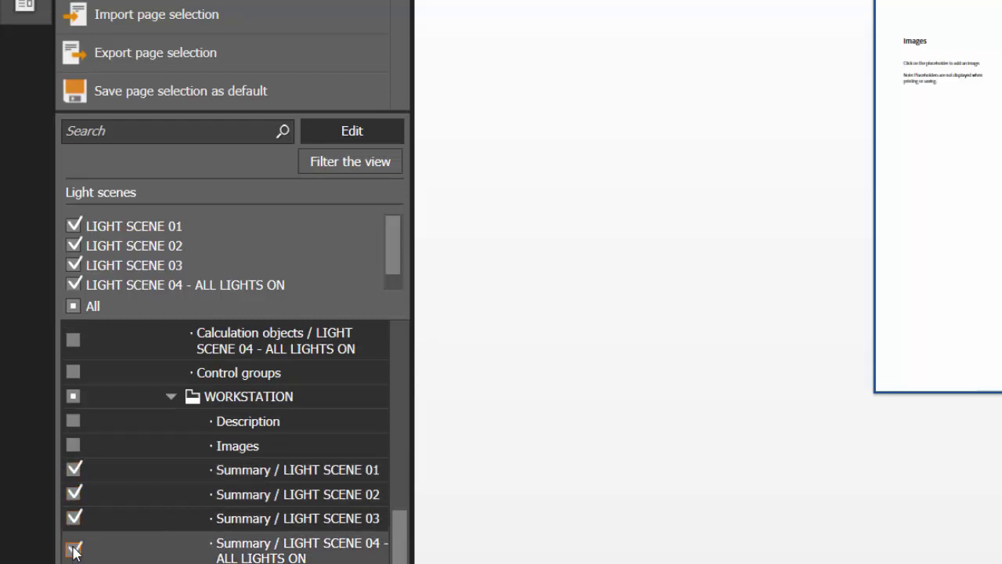
left_click(73, 549)
- Display the WORKSTATION summary for LIGHT SCENE 01 and examine its floor plan, room data and calculated results against the targets
scroll(78, 489, "down", 3)
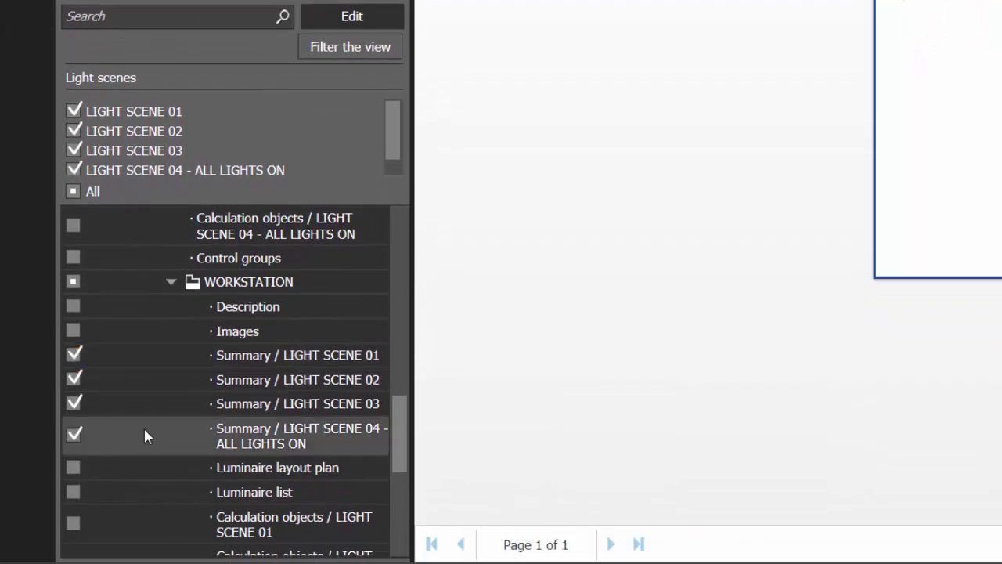
scroll(145, 434, "down", 6)
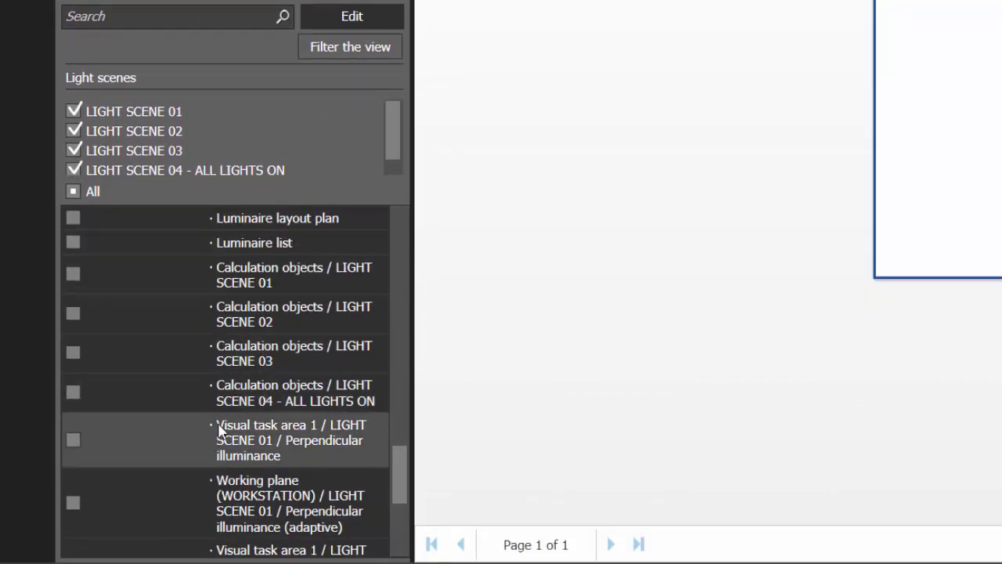
scroll(223, 415, "up", 4)
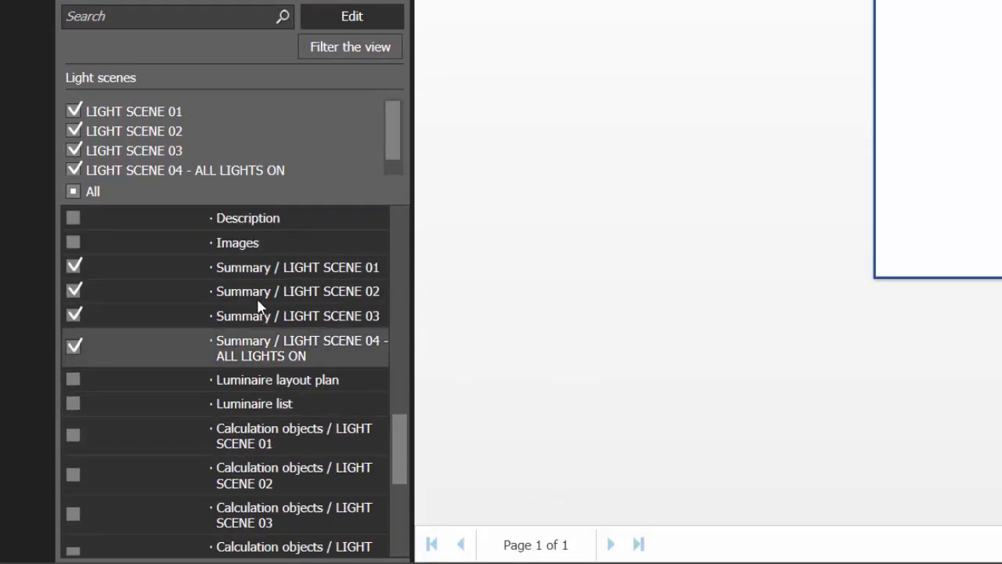
left_click(289, 267)
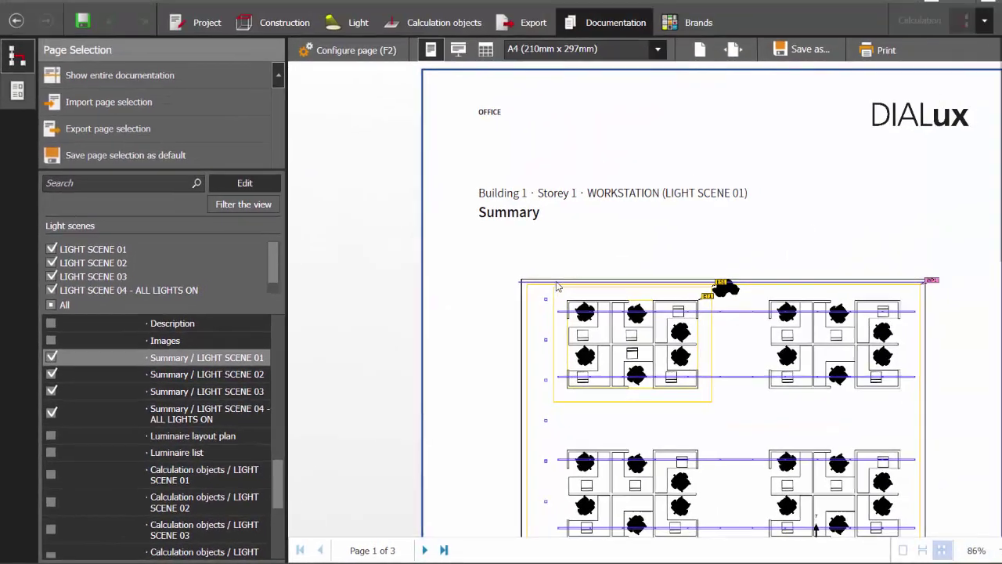
scroll(801, 168, "down", 4)
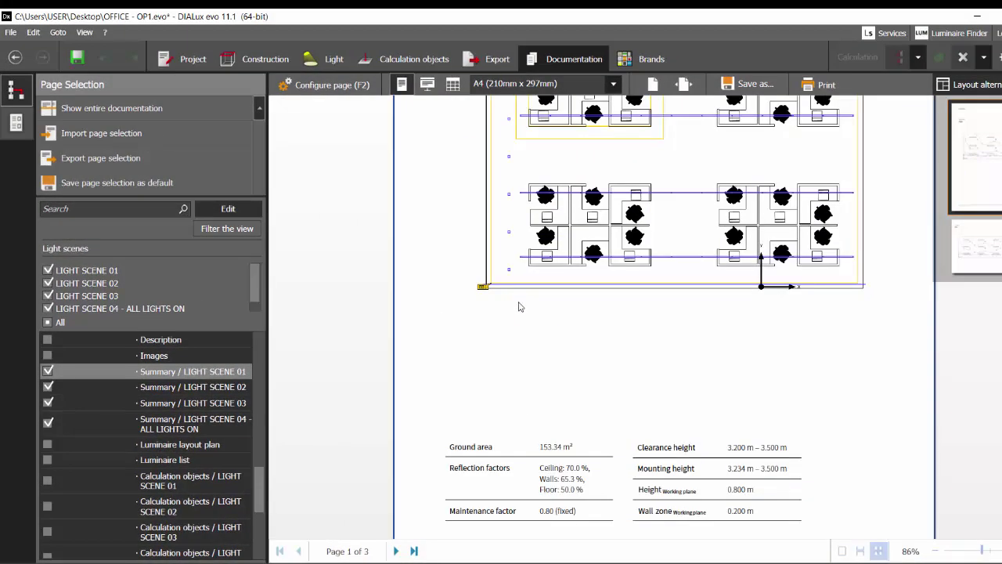
scroll(518, 306, "down", 3)
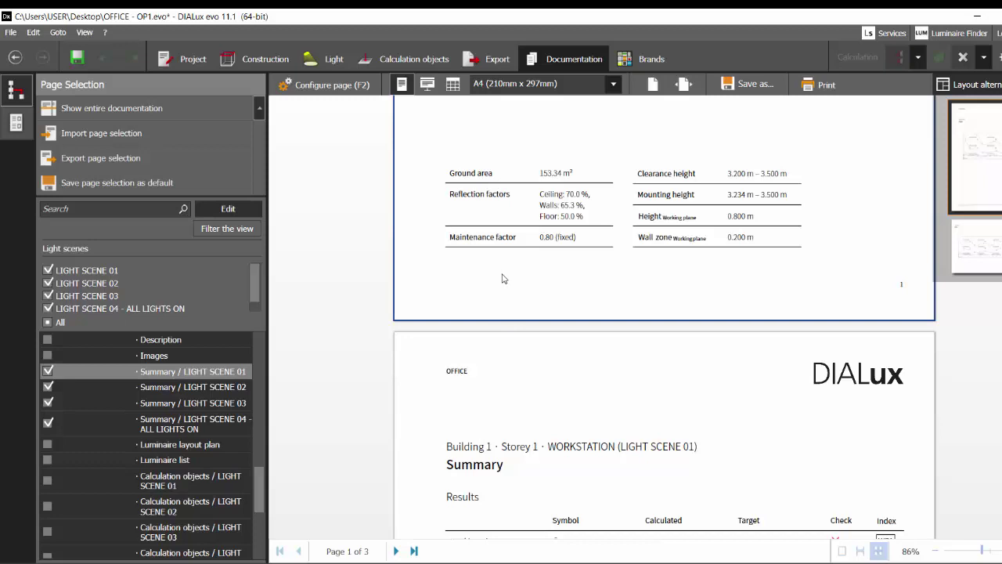
scroll(647, 327, "down", 3)
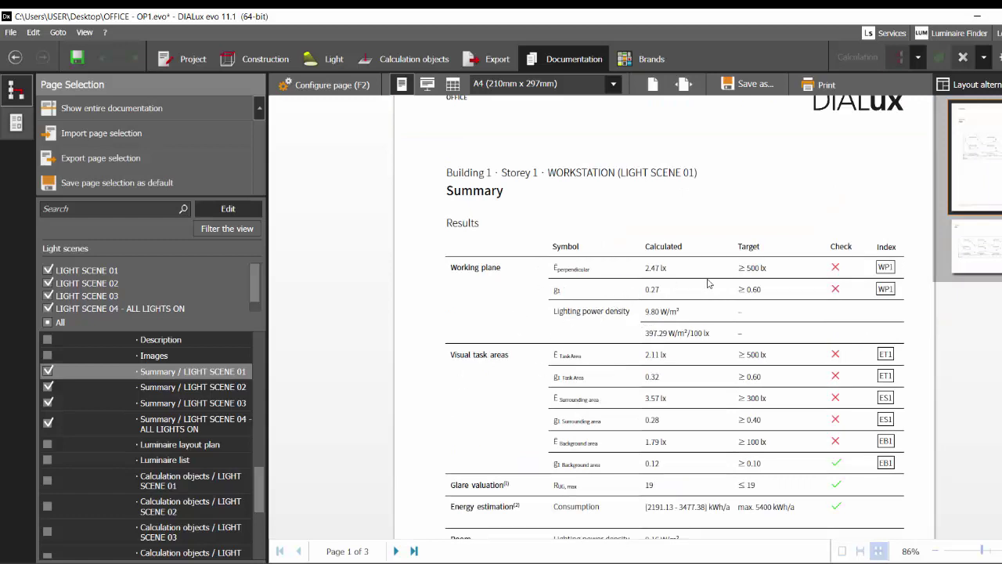
- Hide the Check column in the LIGHT SCENE 01 summary and use these result specifications on all report pages
scroll(709, 282, "down", 1)
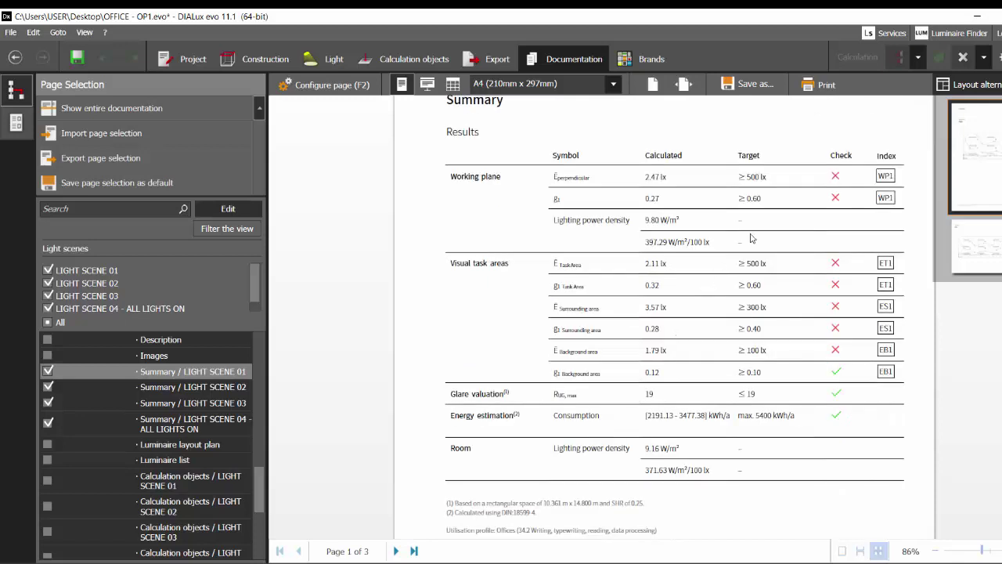
scroll(496, 258, "up", 1)
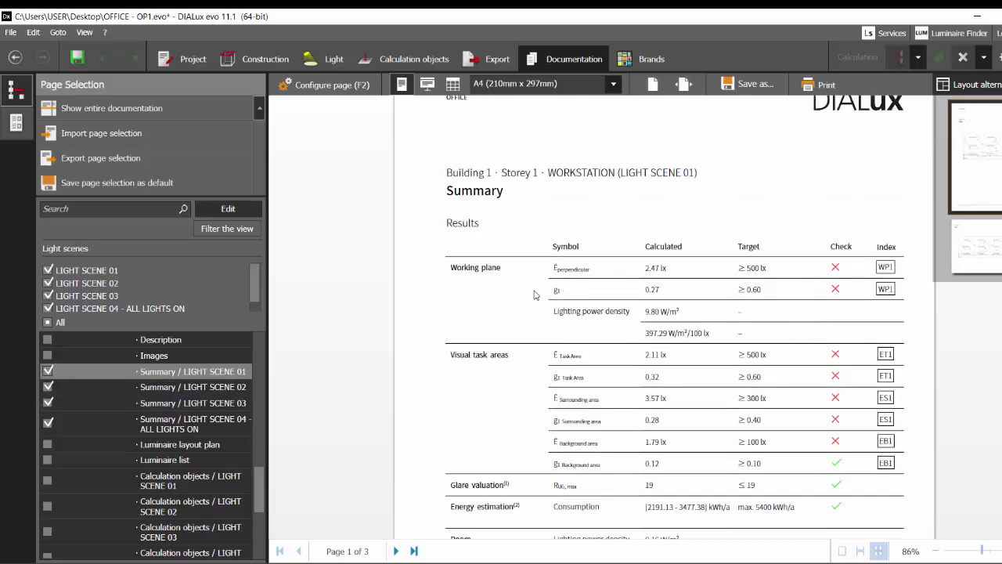
scroll(678, 427, "down", 1)
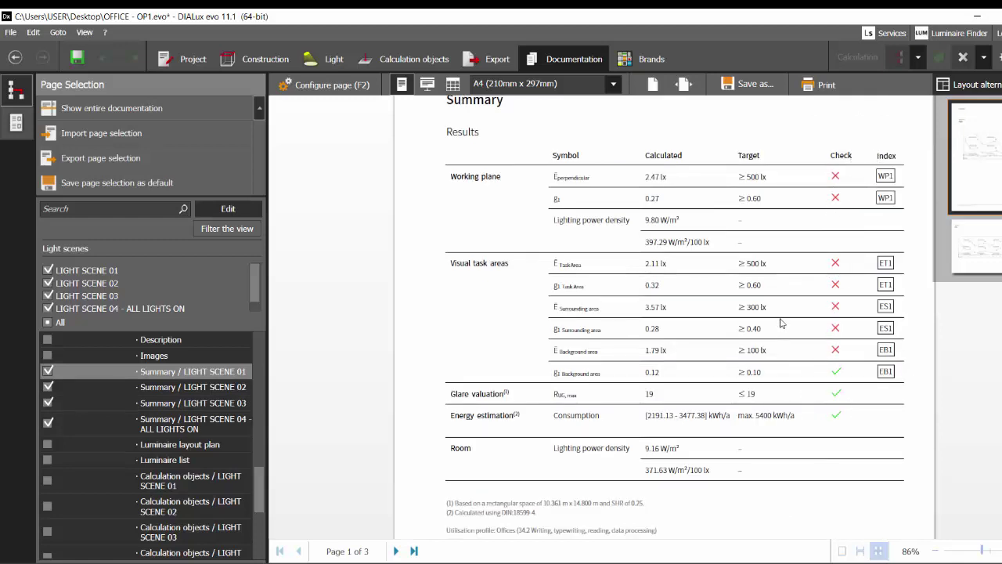
scroll(780, 323, "up", 2)
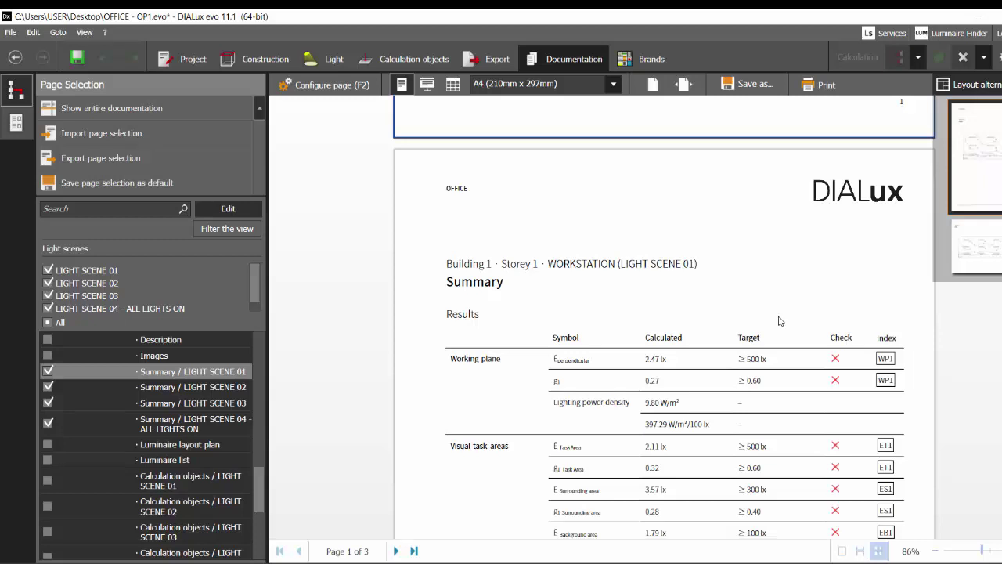
scroll(780, 321, "down", 1)
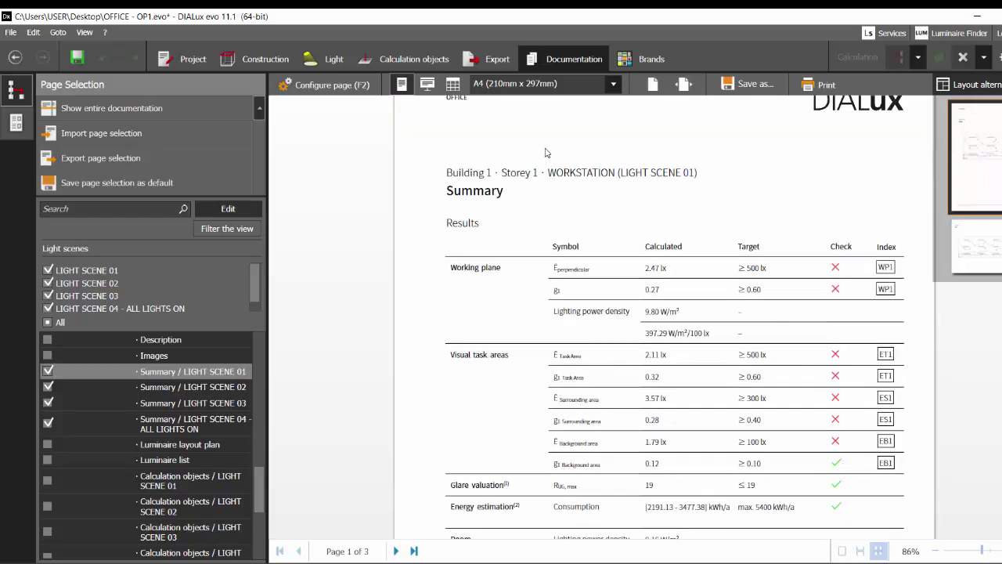
left_click(325, 84)
scroll(638, 299, "up", 2)
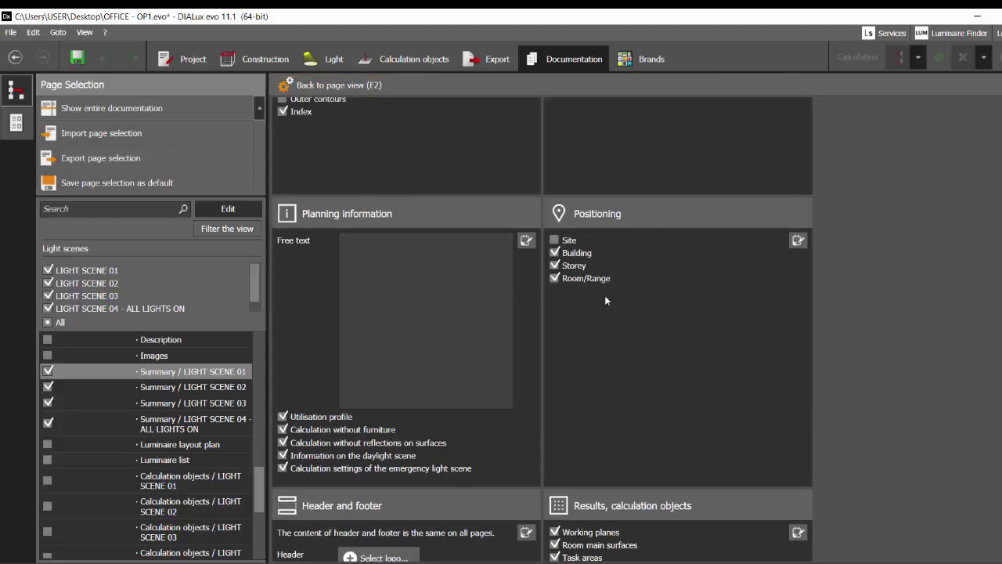
scroll(606, 292, "up", 3)
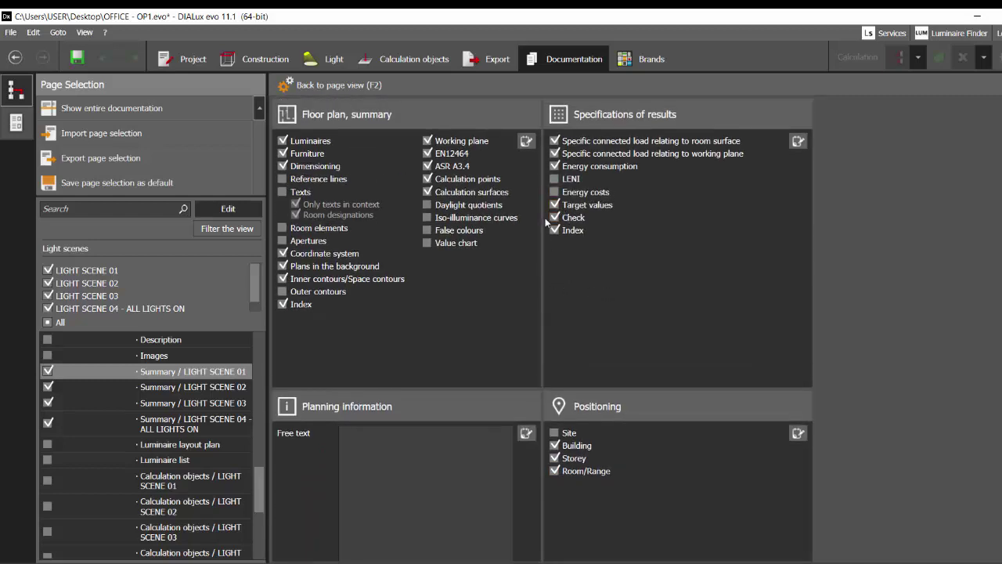
left_click(555, 218)
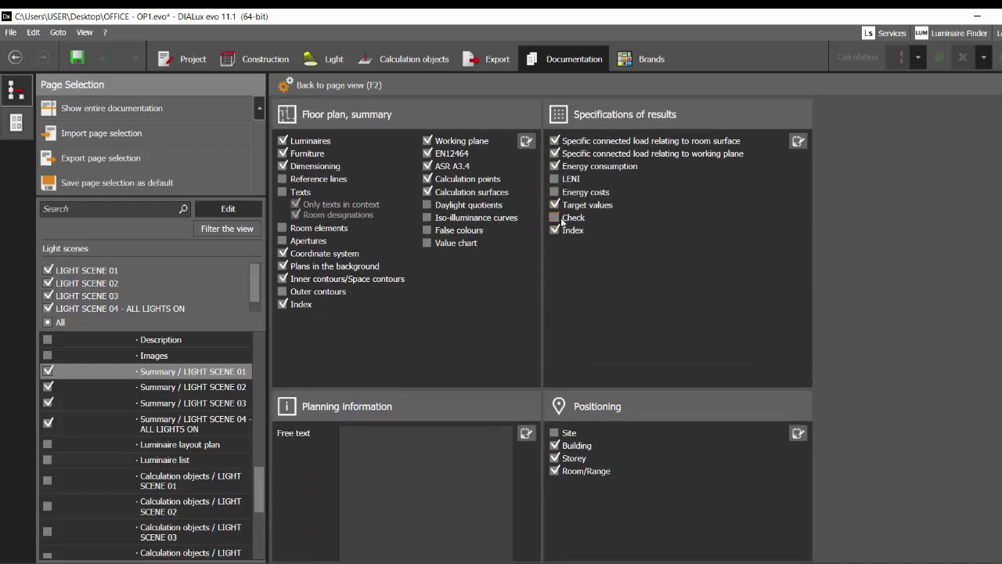
left_click(797, 141)
left_click(831, 164)
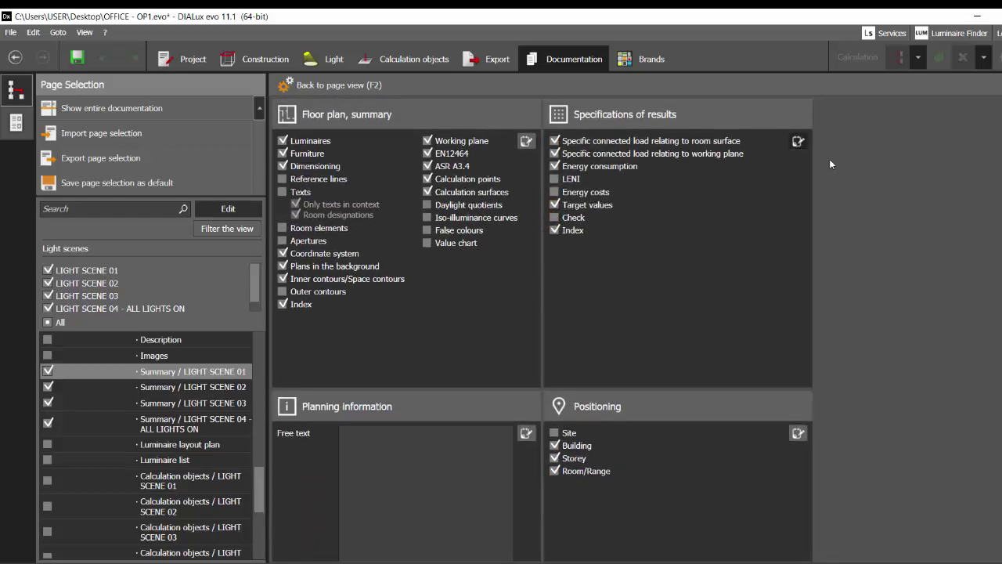
left_click(323, 87)
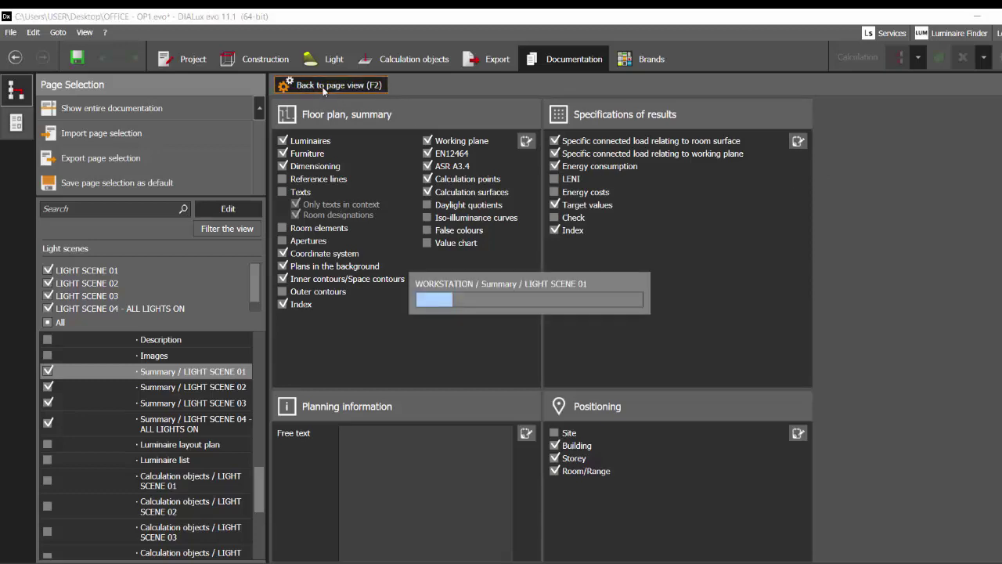
- Examine the regenerated LIGHT SCENE 01 summary, comparing calculated and target values and reading its luminaire list
scroll(764, 277, "down", 10)
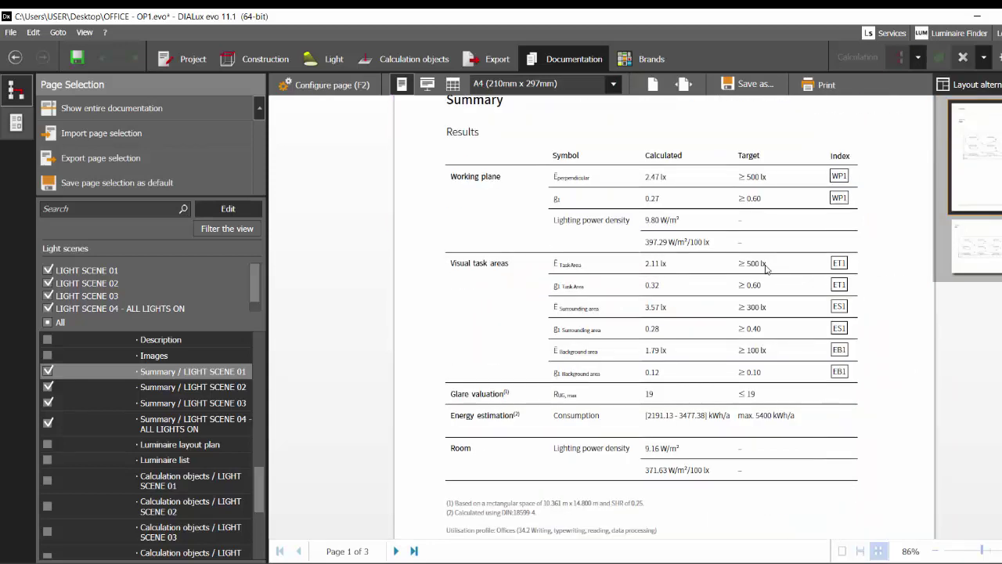
scroll(764, 267, "up", 3)
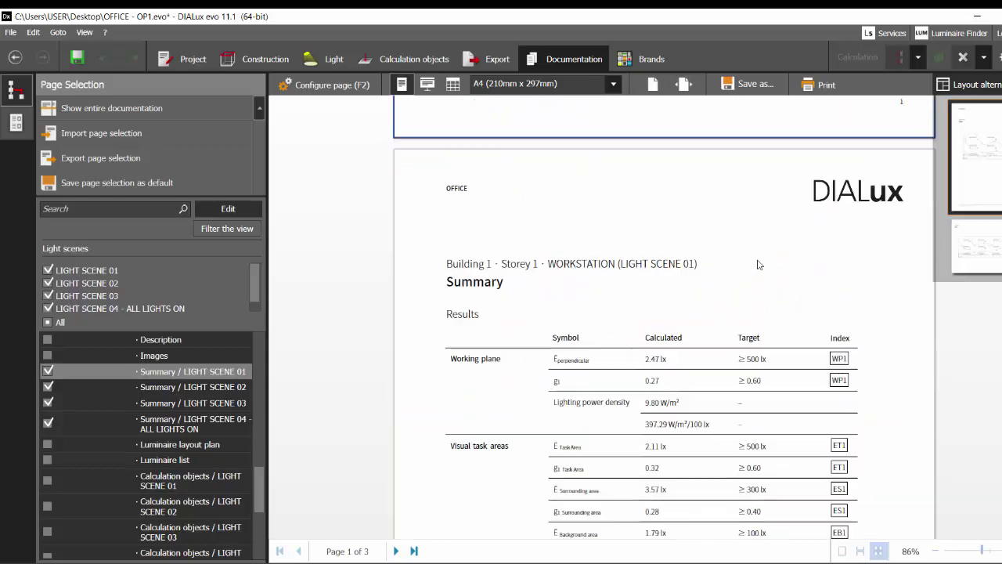
scroll(758, 263, "down", 3)
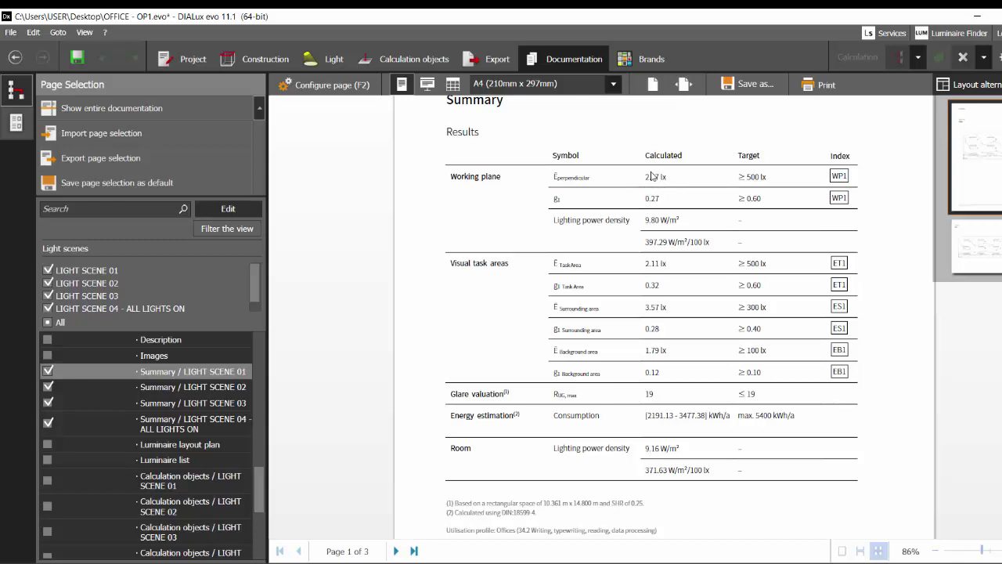
scroll(638, 331, "down", 10)
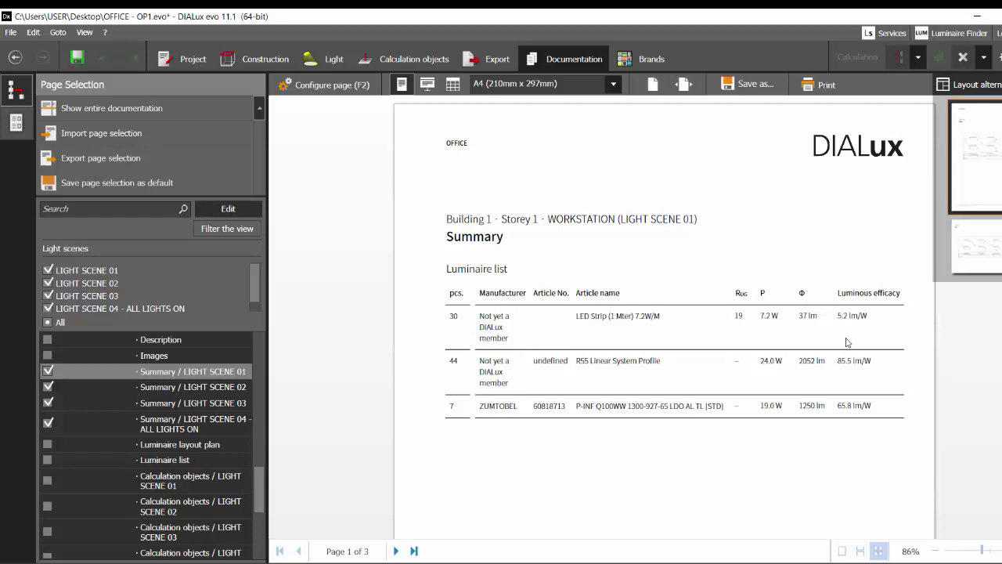
scroll(846, 342, "down", 5)
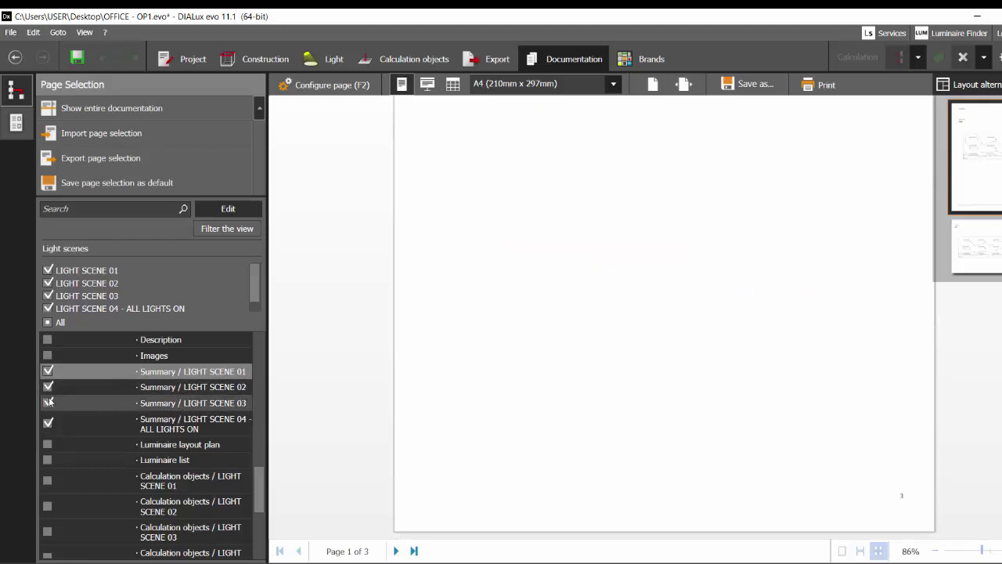
- Include the WORKSTATION Images page and give it the layout with two large images stacked per page
left_click(49, 357)
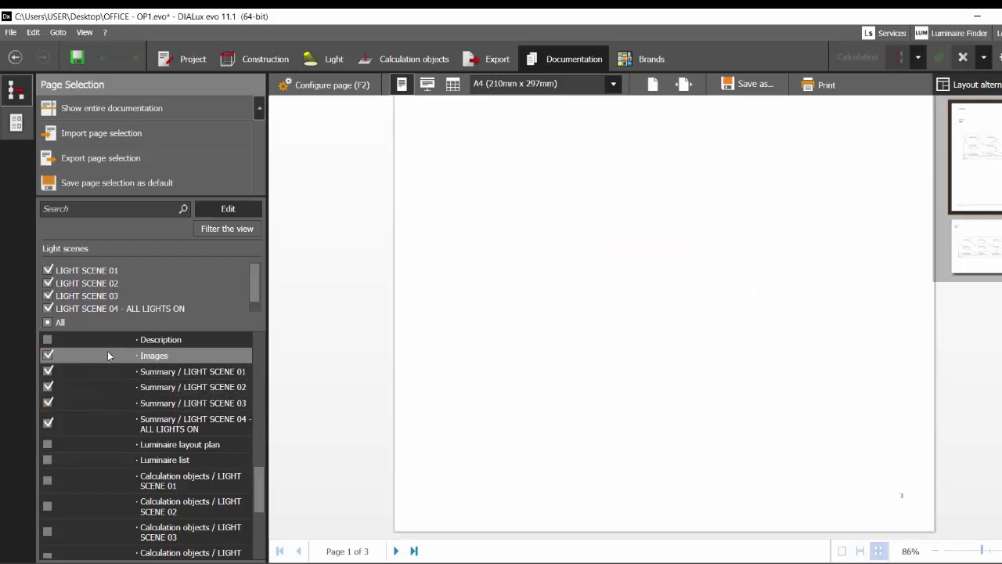
left_click(969, 415)
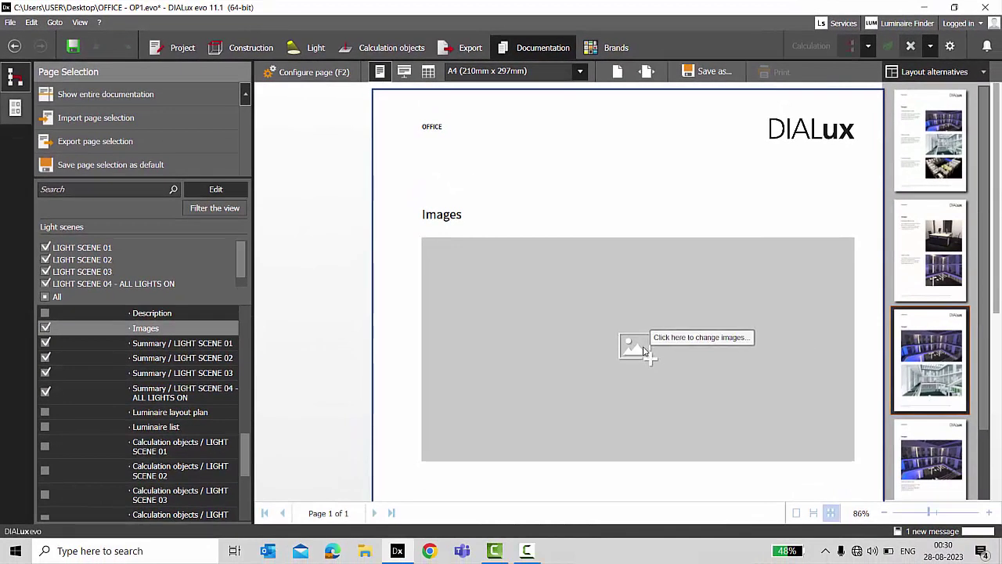
- Fill the WORKSTATION Images page with all three ray trace images and review the resulting pages
left_click(646, 354)
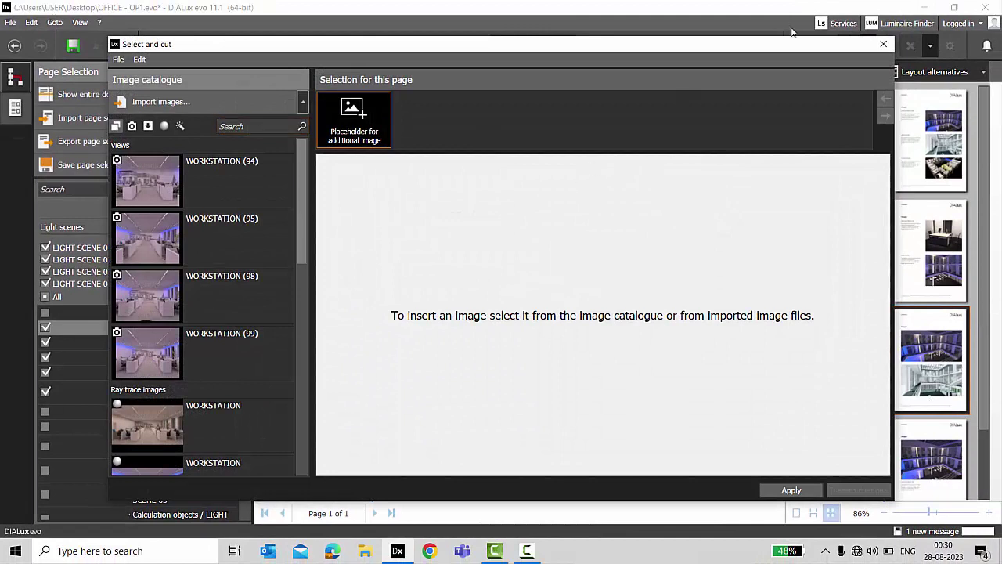
left_click(164, 126)
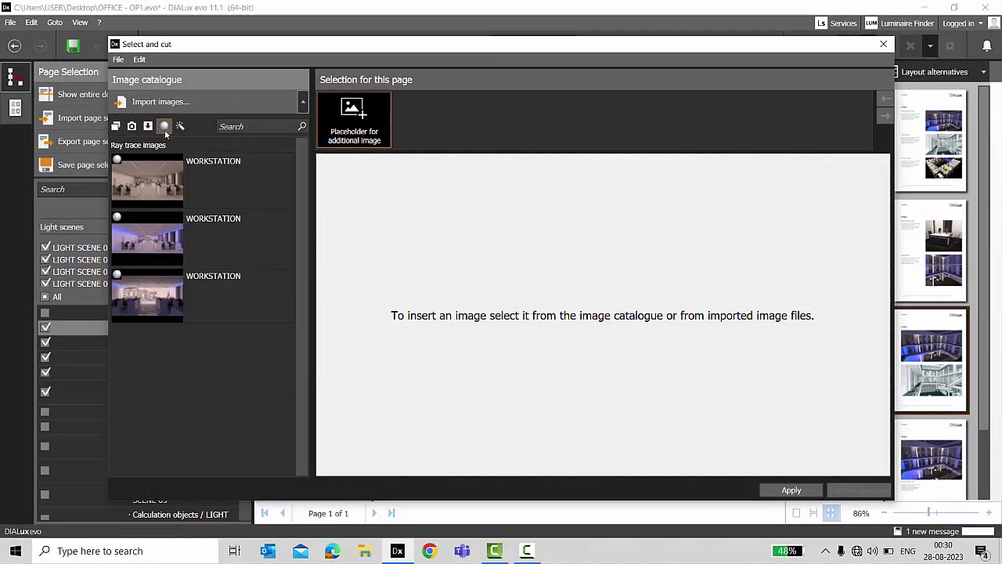
left_click(266, 199)
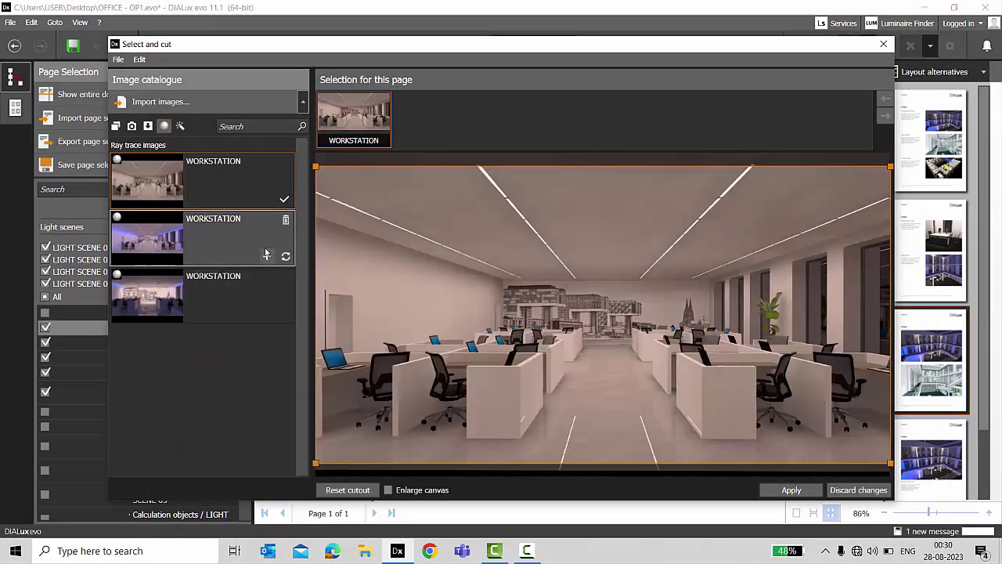
left_click(266, 256)
left_click(267, 314)
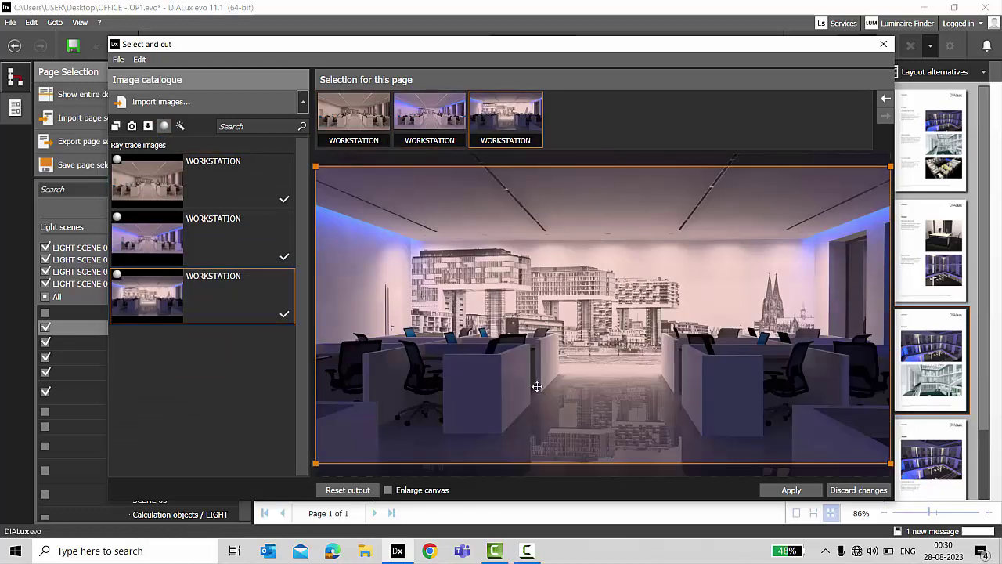
left_click(131, 128)
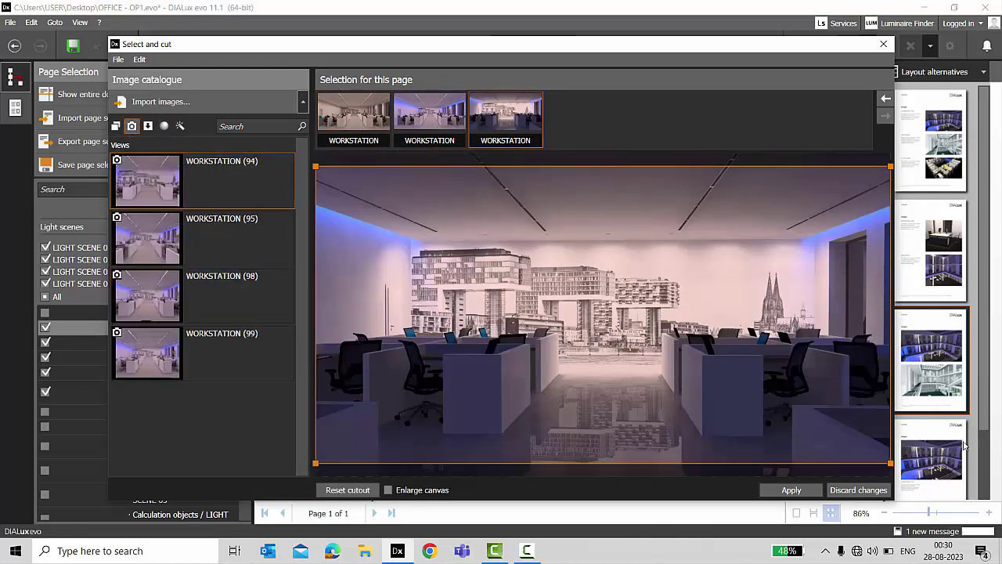
left_click(790, 489)
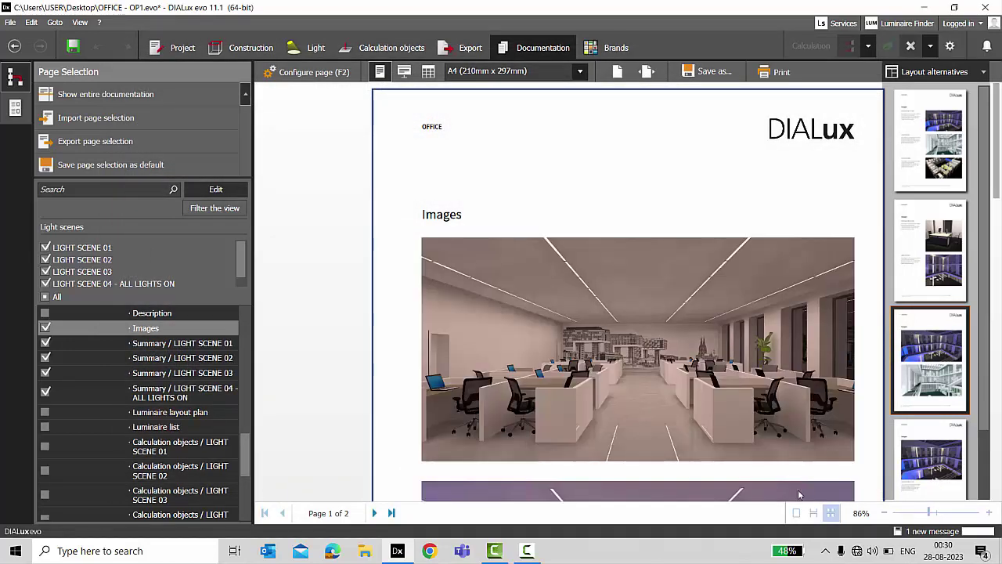
scroll(680, 387, "down", 1)
scroll(679, 388, "down", 8)
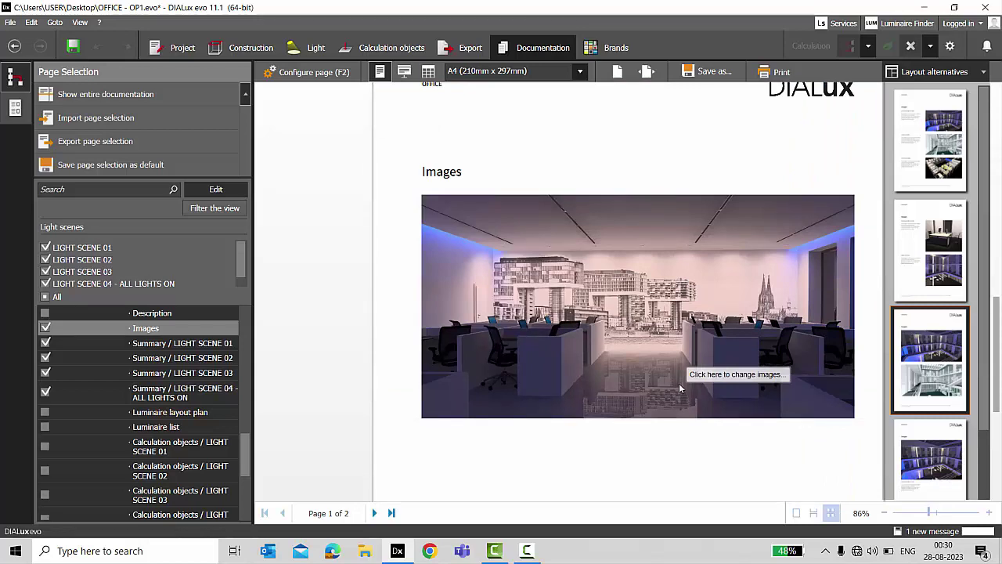
scroll(679, 387, "up", 8)
- Include the Calculation objects page for LIGHT SCENE 01 and view its floor plan
scroll(82, 392, "down", 3)
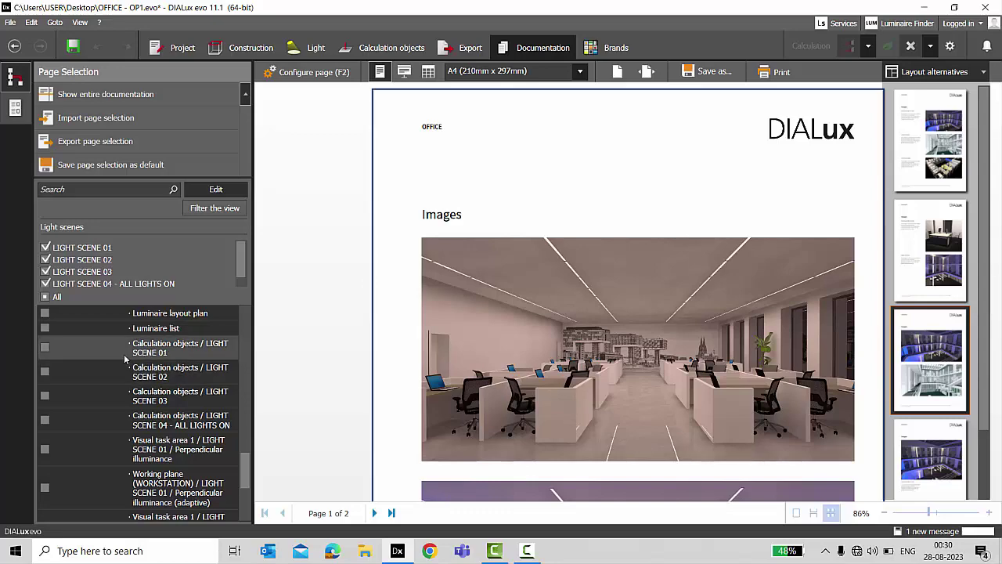
scroll(109, 364, "up", 3)
scroll(69, 407, "down", 2)
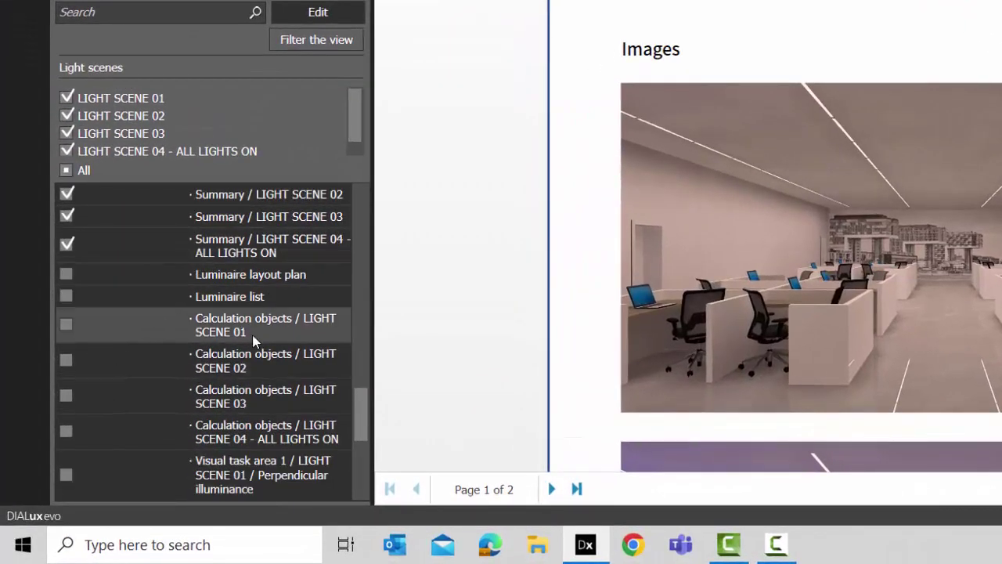
left_click(66, 324)
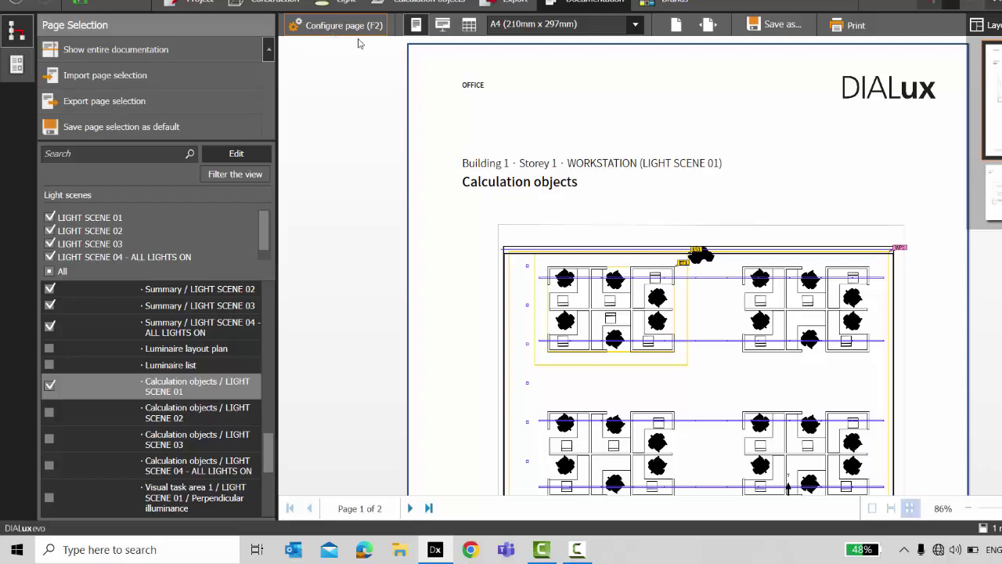
scroll(592, 261, "down", 2)
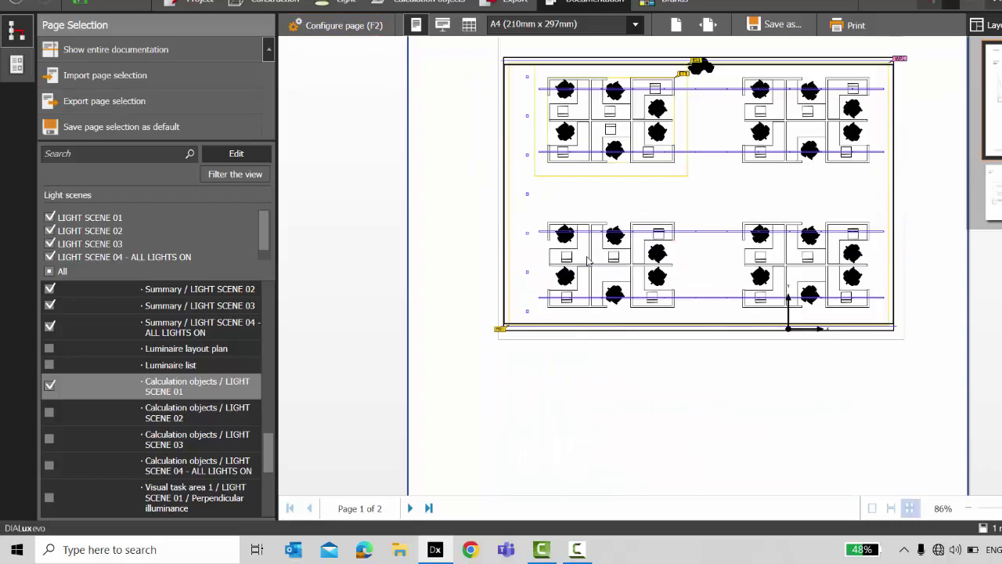
- Enable false colours on the calculation objects floor plan, use the floor plan settings on all report pages, and review the plan
left_click(338, 26)
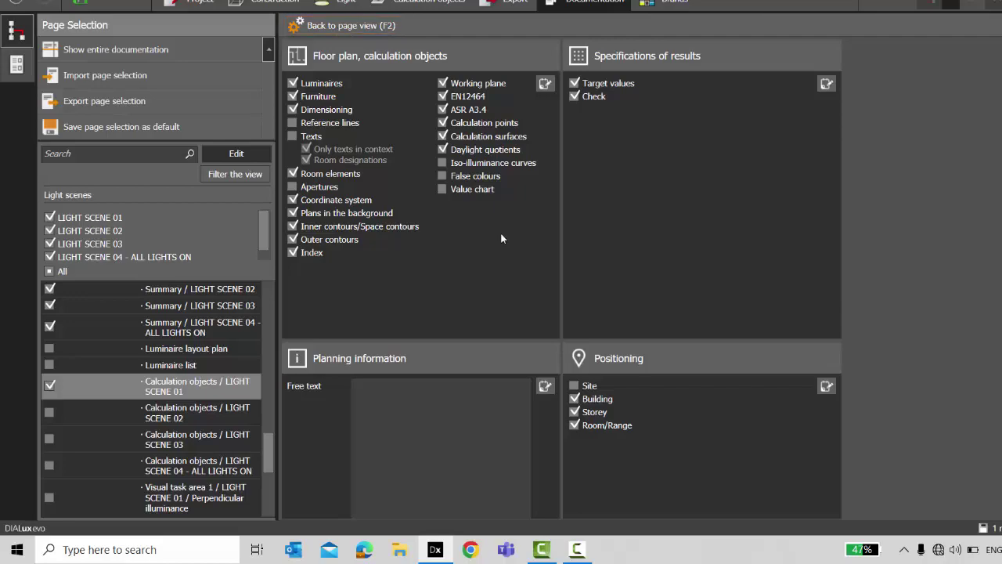
left_click(442, 177)
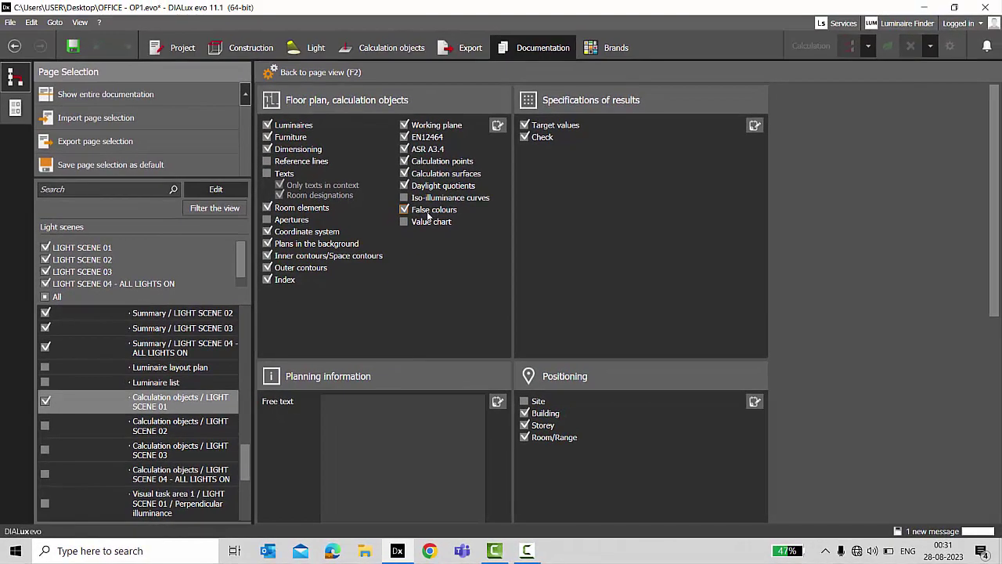
left_click(498, 125)
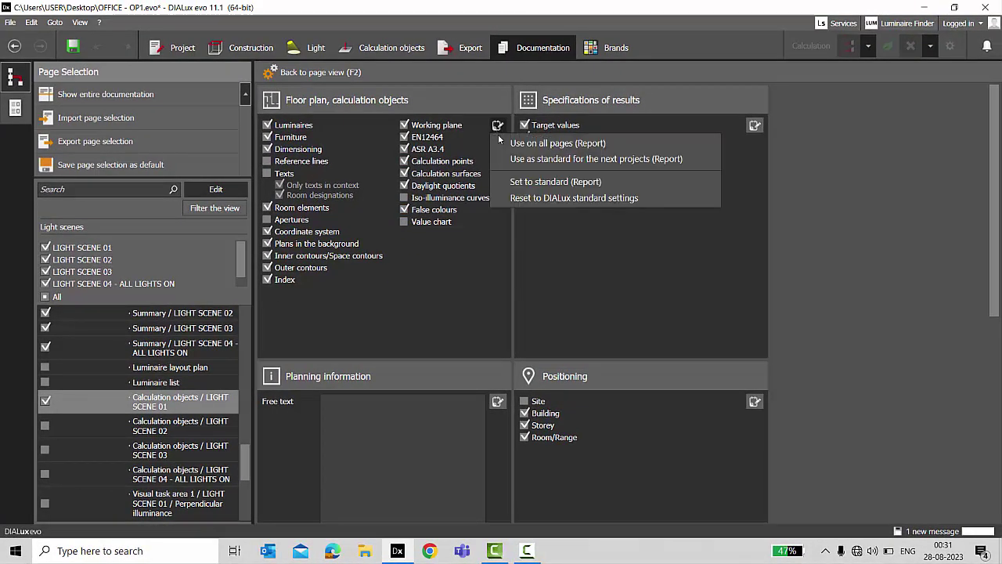
left_click(524, 142)
left_click(314, 78)
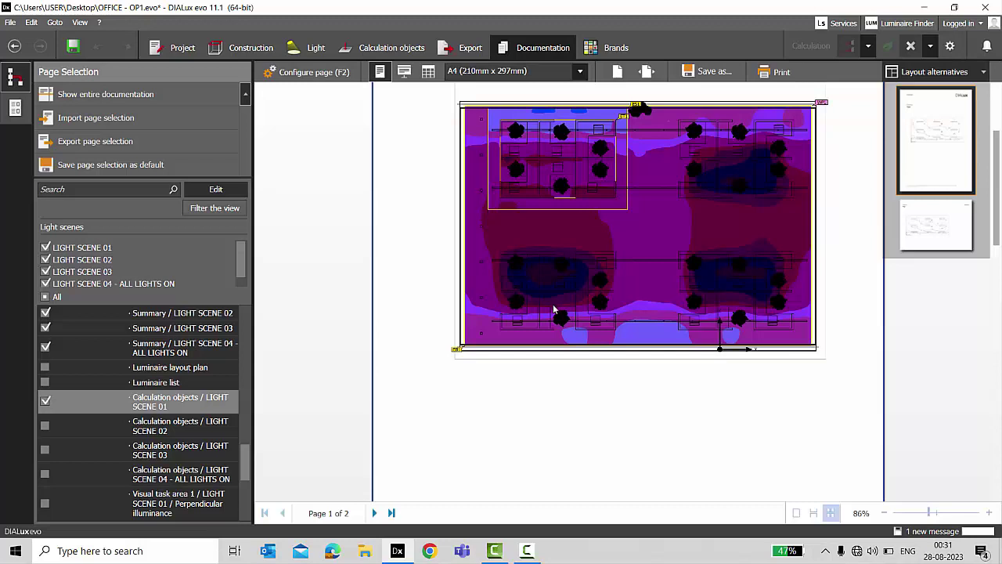
scroll(553, 310, "down", 1)
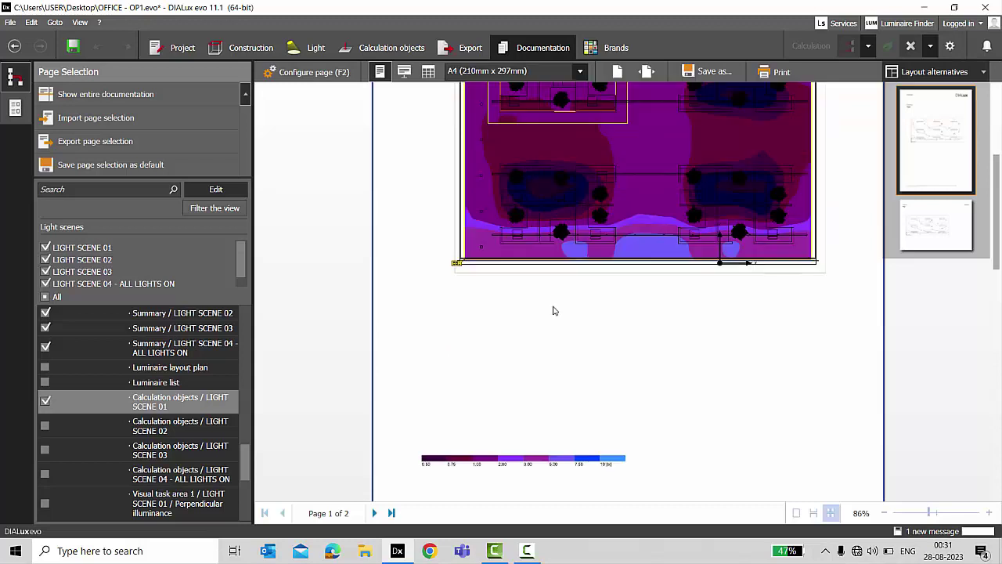
scroll(553, 310, "up", 1)
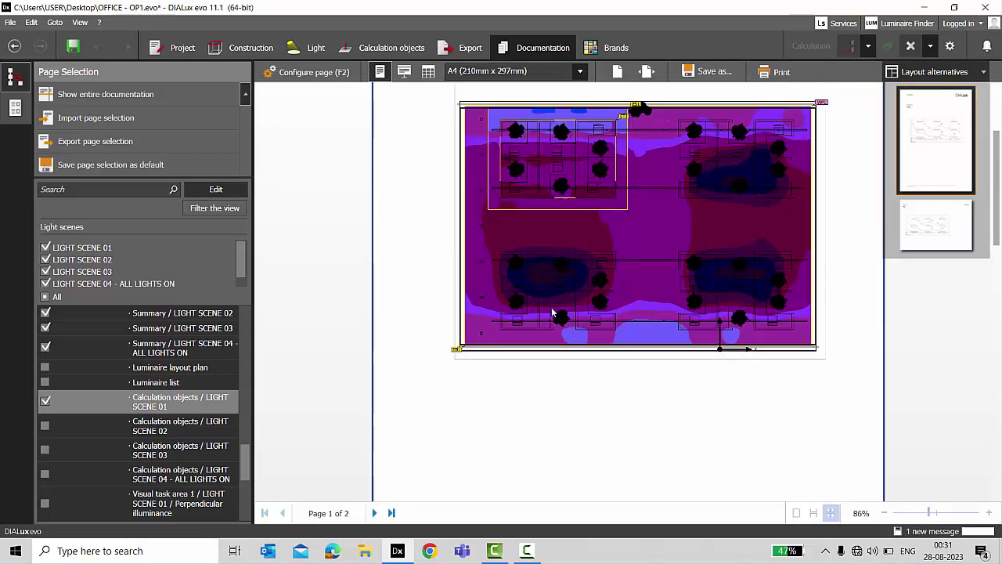
scroll(552, 314, "up", 1)
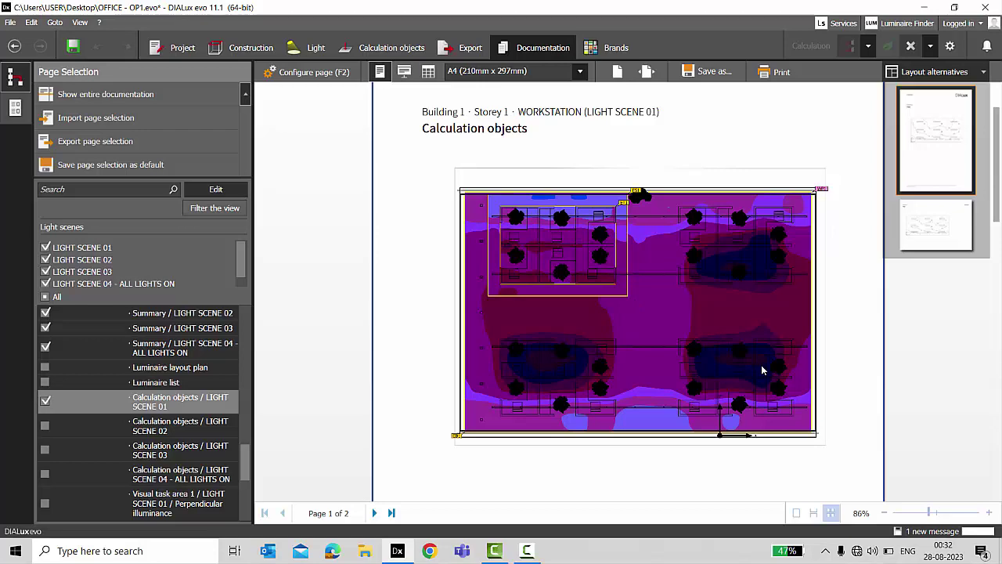
- Examine the working plane and visual task area results on the Calculation objects page for LIGHT SCENE 01
scroll(756, 364, "down", 10)
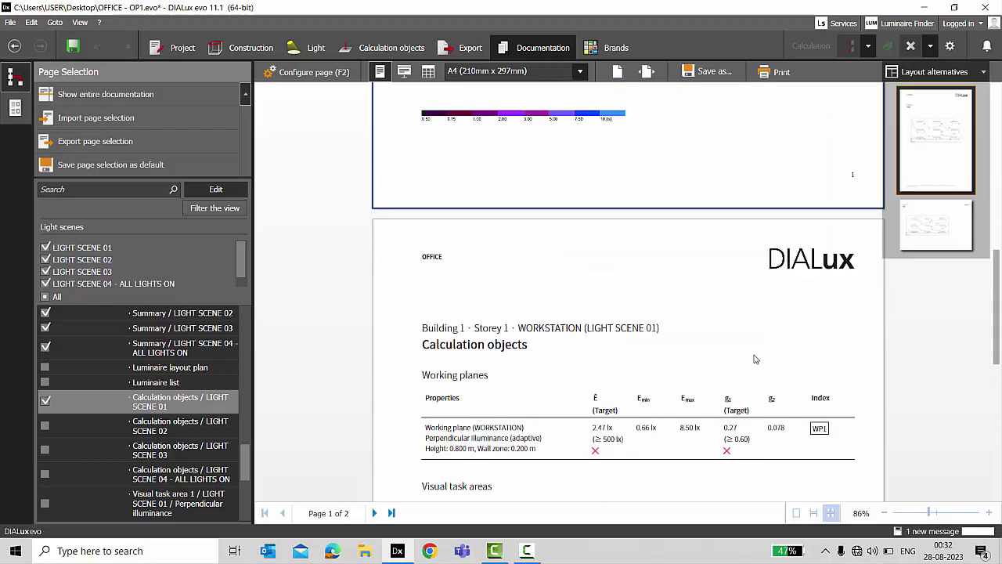
scroll(754, 358, "down", 3)
scroll(755, 358, "up", 2)
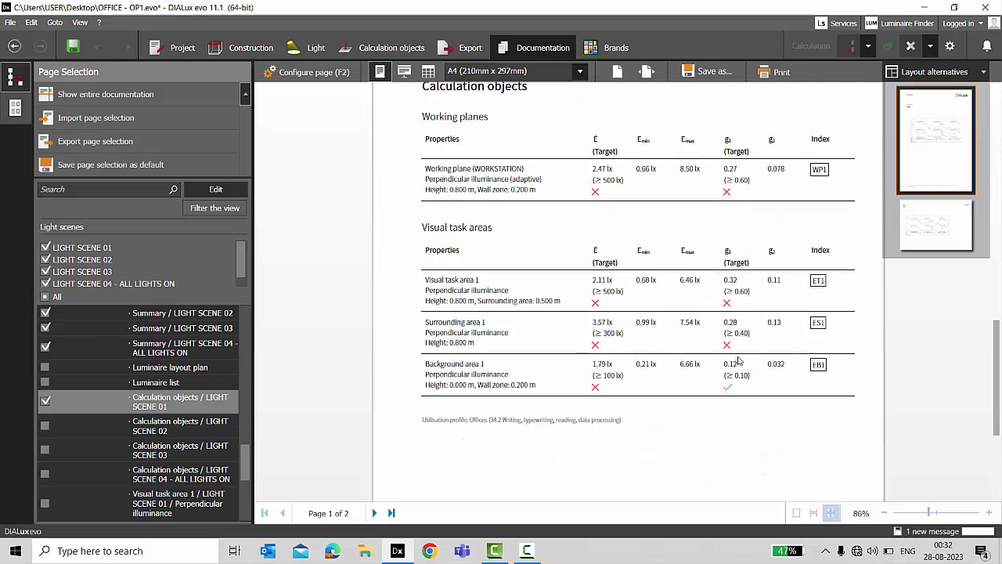
scroll(738, 360, "down", 2)
scroll(701, 358, "up", 11)
scroll(701, 358, "down", 10)
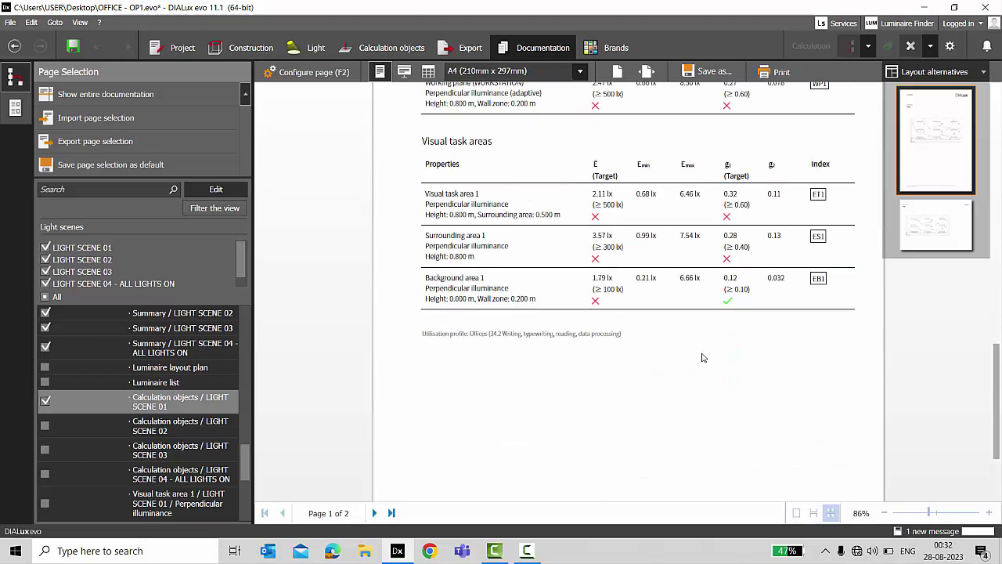
scroll(701, 356, "down", 1)
scroll(667, 261, "up", 5)
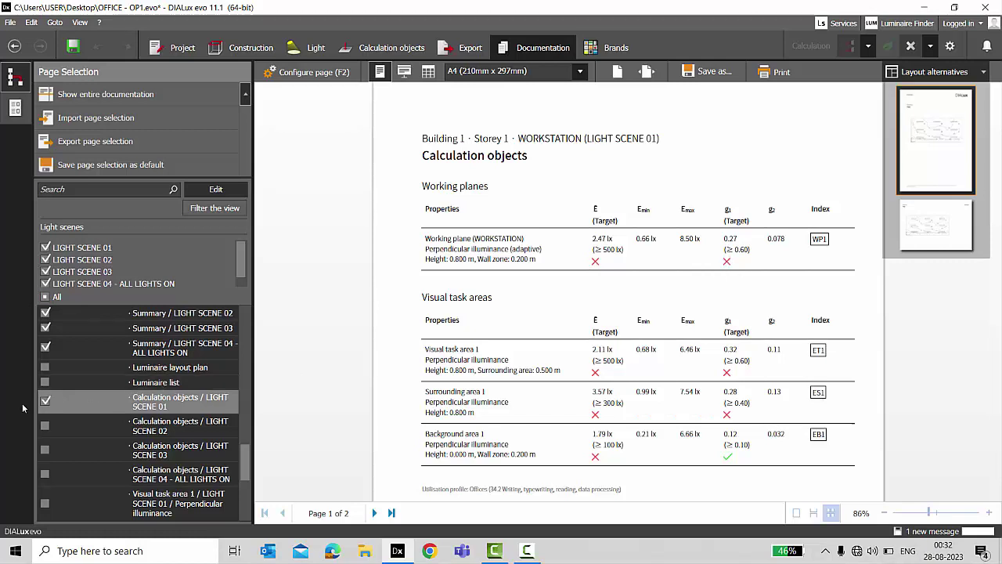
- Include the Calculation objects pages for LIGHT SCENE 02, LIGHT SCENE 03 and LIGHT SCENE 04 - ALL LIGHTS ON, and review the remaining page list
left_click(44, 426)
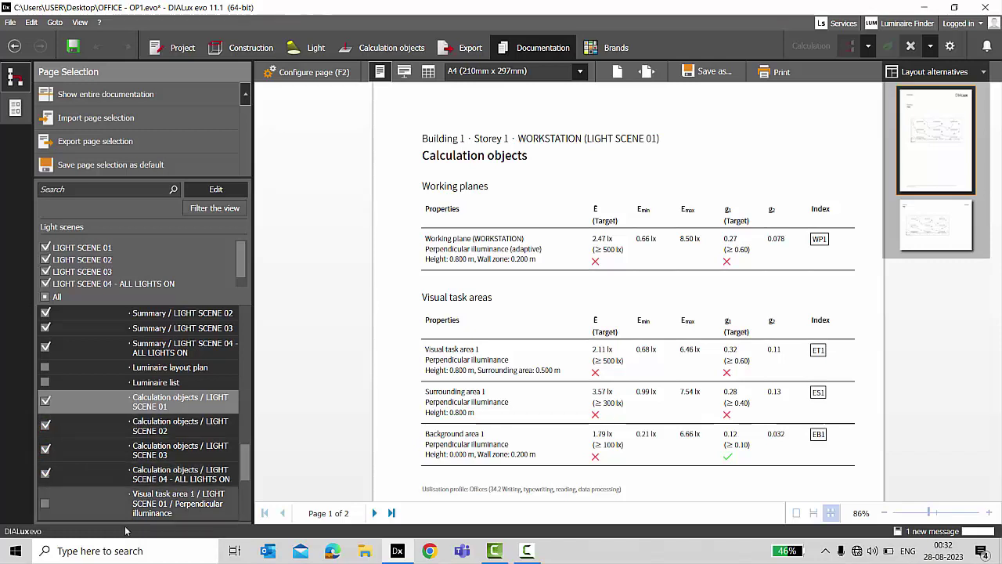
scroll(156, 419, "down", 3)
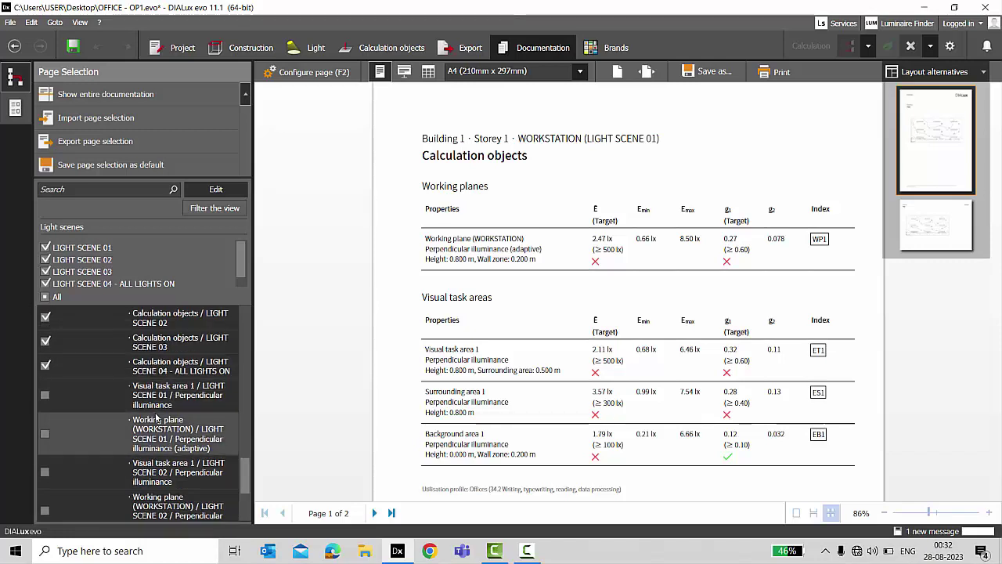
scroll(148, 429, "down", 2)
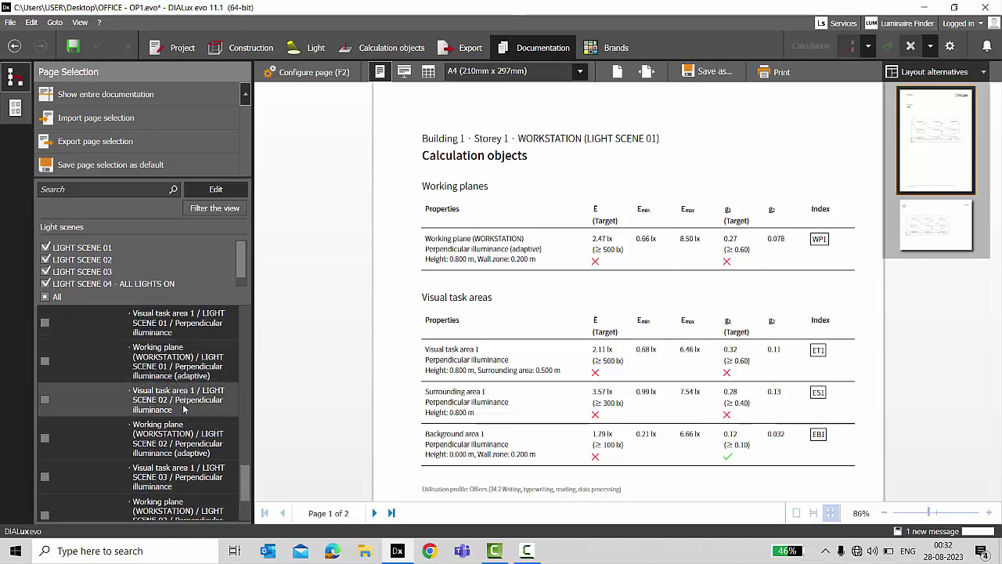
scroll(118, 429, "up", 2)
scroll(86, 440, "down", 2)
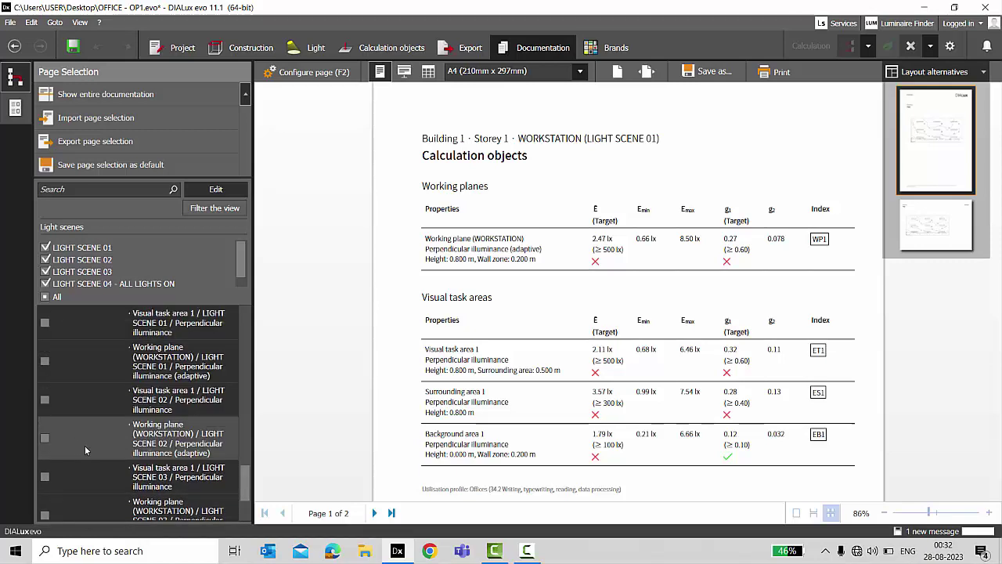
scroll(85, 446, "up", 3)
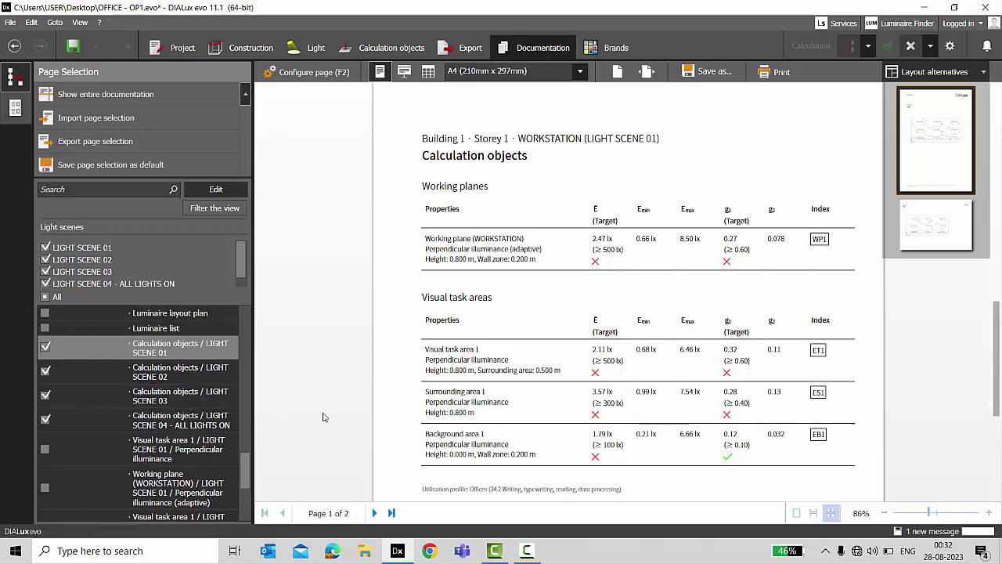
scroll(324, 477, "down", 3)
scroll(141, 420, "down", 1)
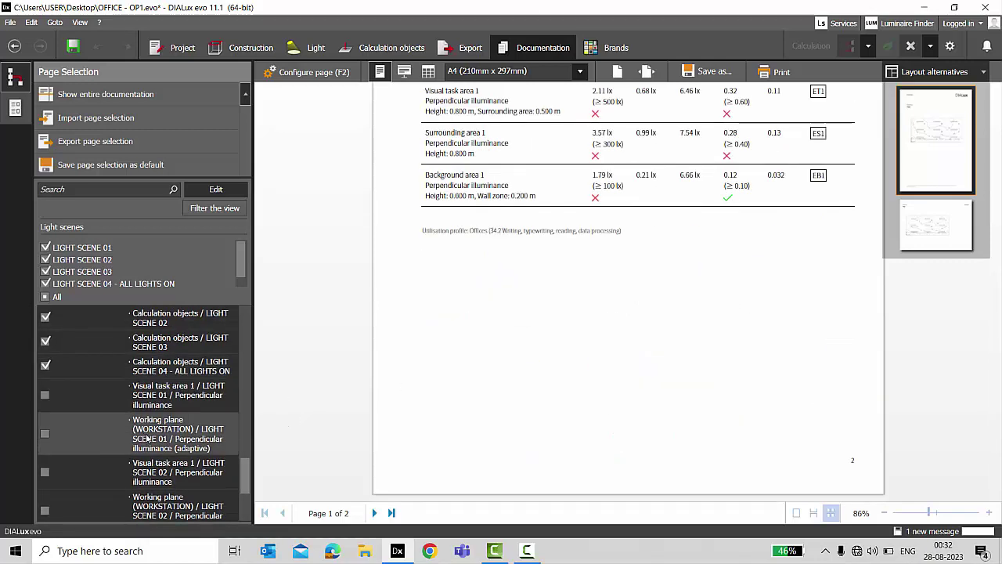
scroll(146, 439, "up", 1)
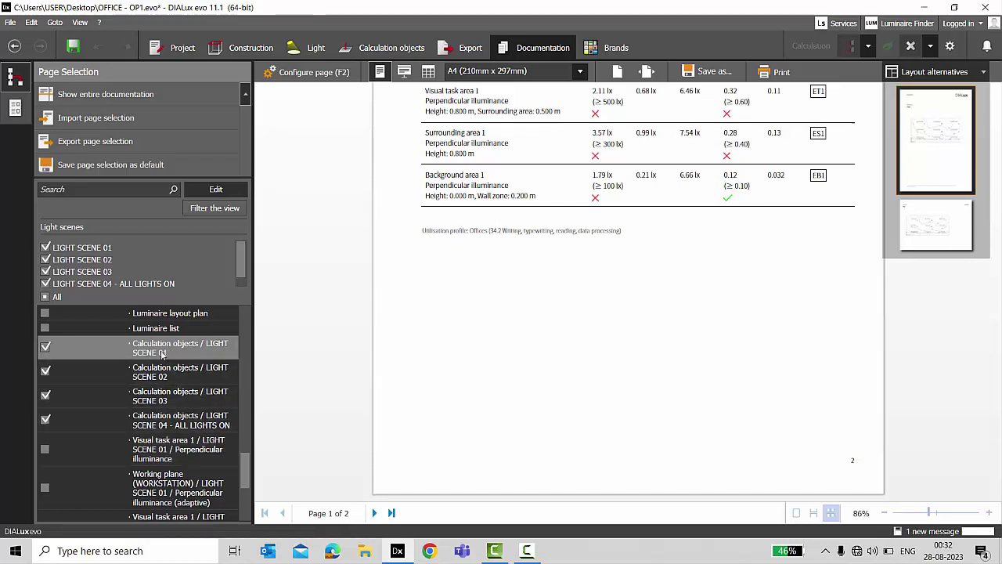
scroll(141, 407, "down", 2)
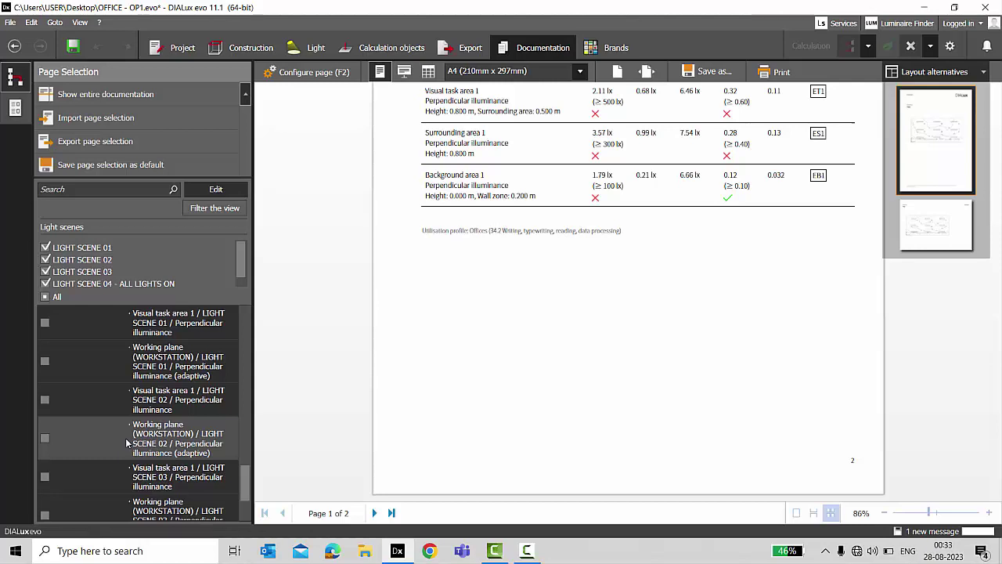
scroll(123, 445, "down", 3)
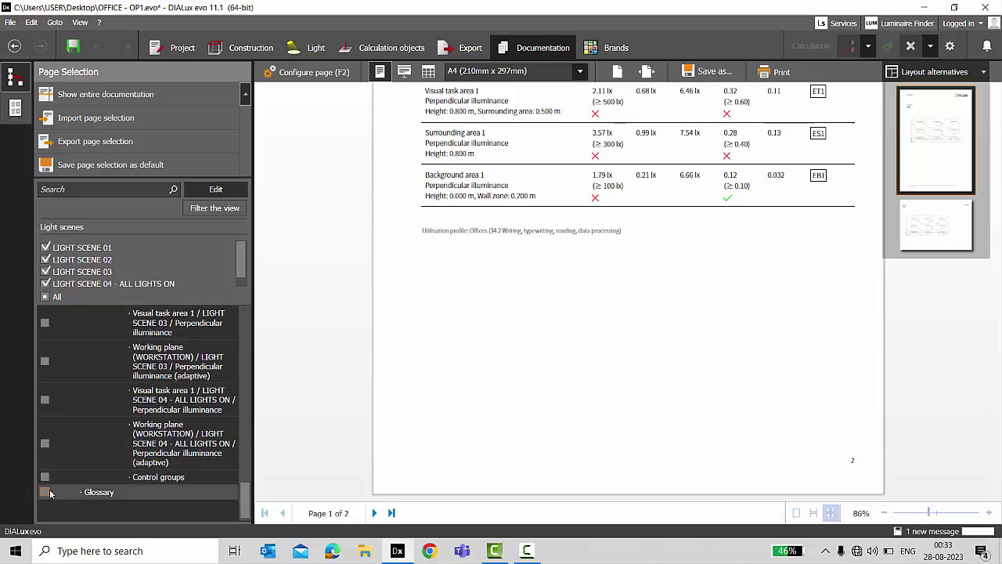
- Exclude the project-level Images page under OFFICE and generate the entire documentation
scroll(149, 444, "up", 5)
scroll(149, 443, "up", 10)
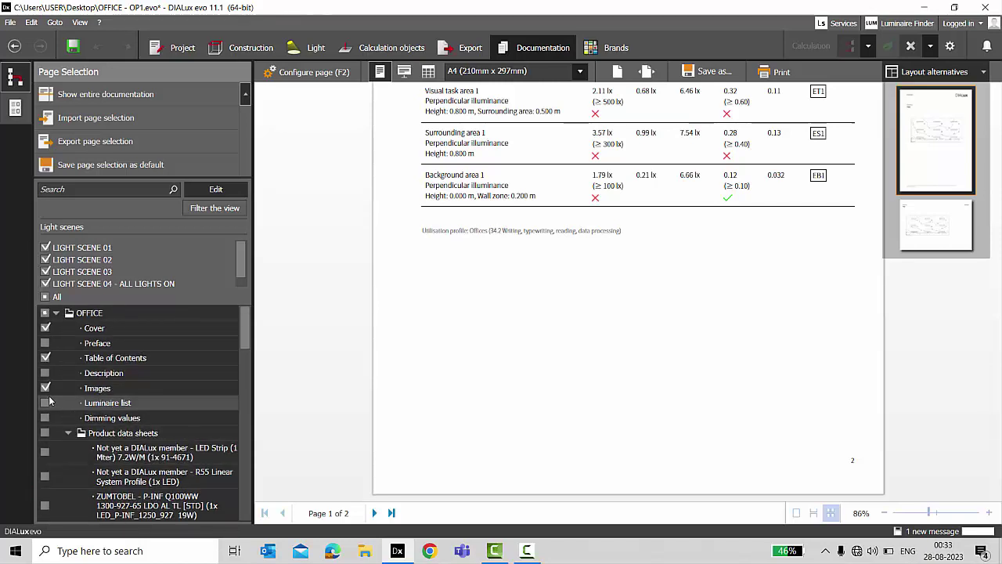
left_click(118, 389)
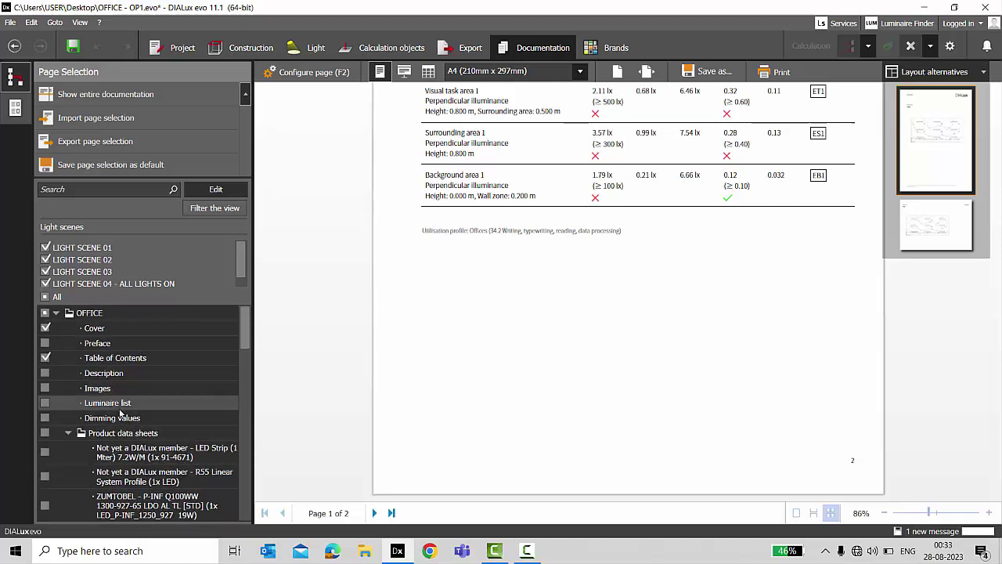
left_click(79, 95)
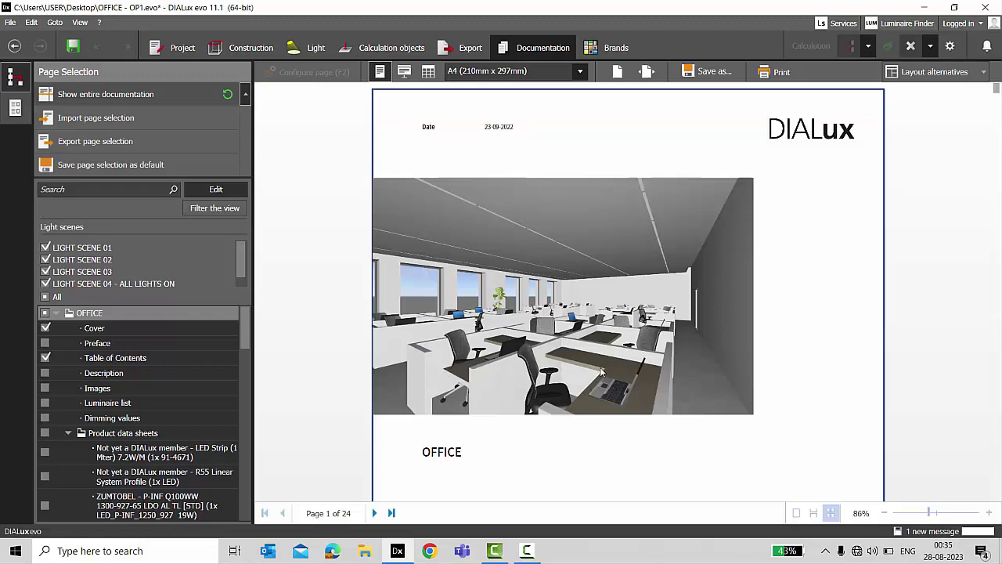
- Review the generated cover, table of contents, ray trace images and the summary pages of all four light scenes
scroll(600, 367, "down", 15)
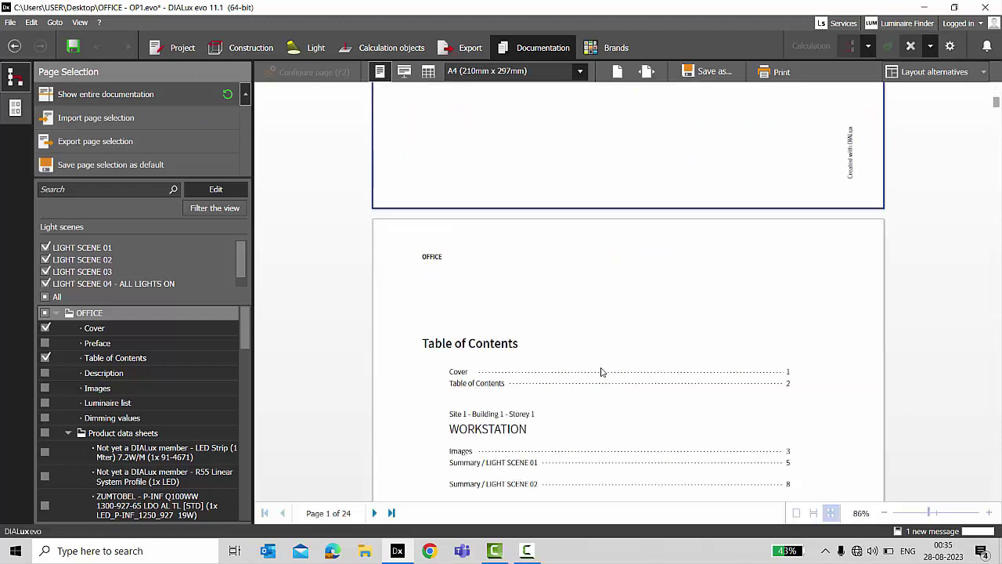
scroll(600, 372, "down", 5)
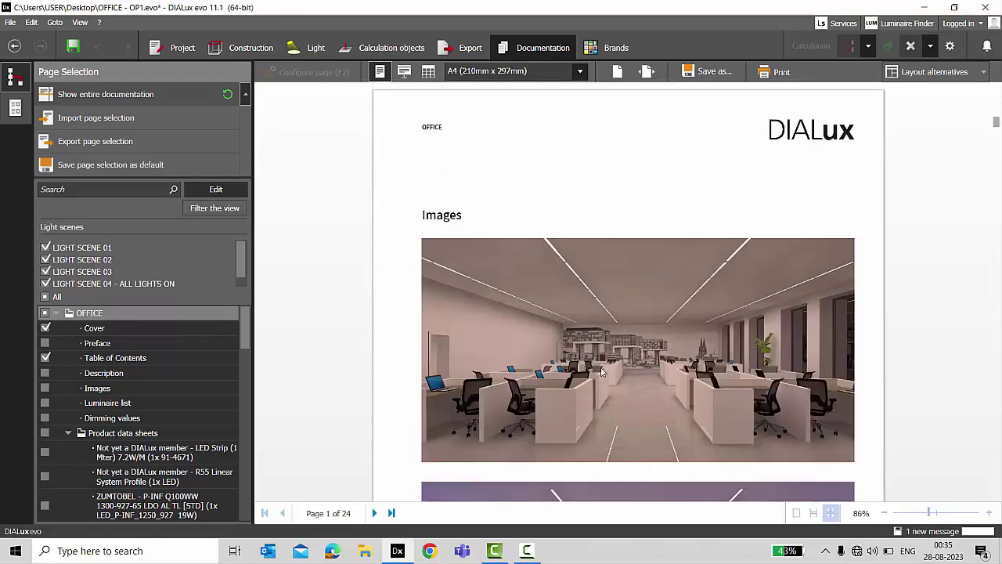
scroll(600, 372, "down", 12)
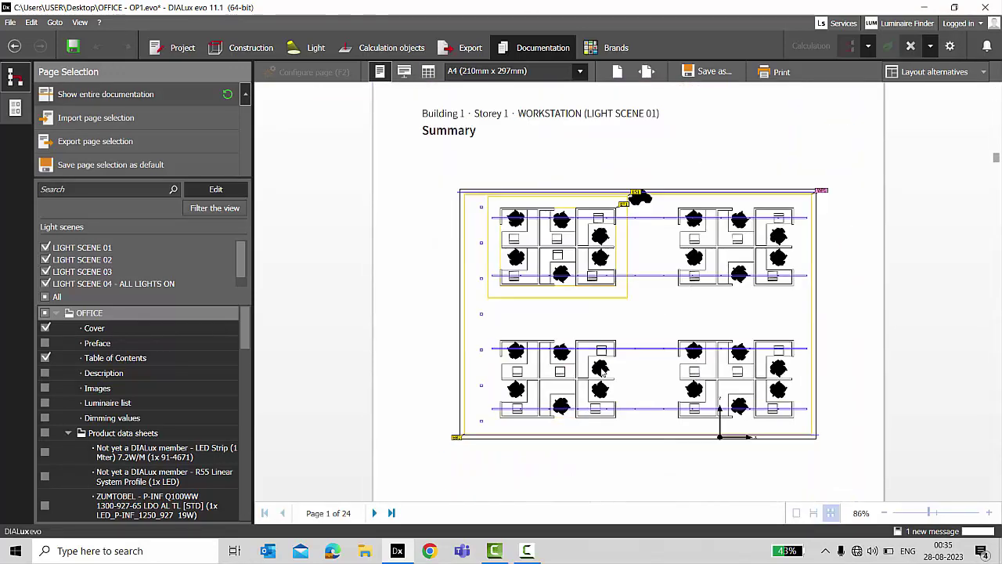
scroll(601, 372, "down", 15)
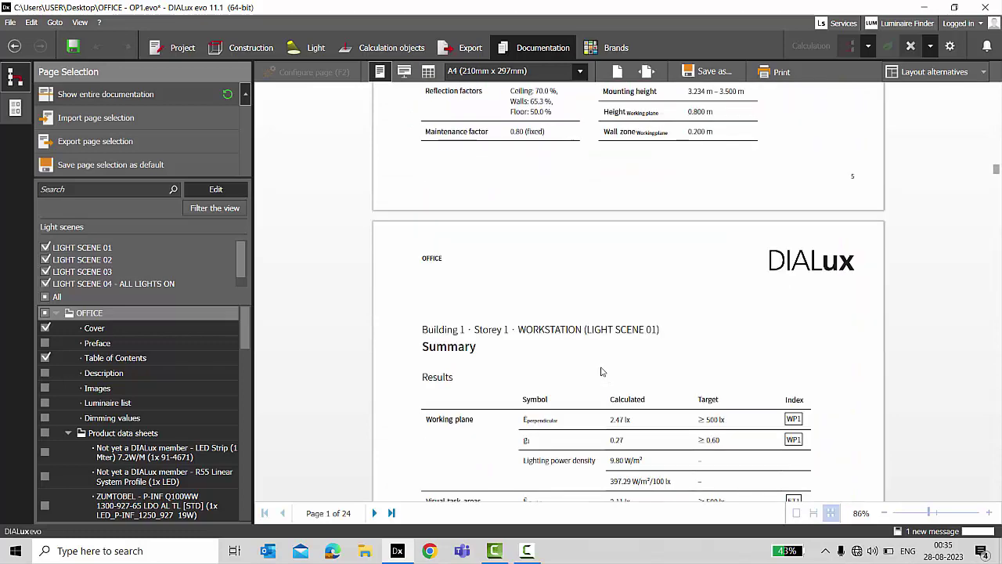
scroll(601, 372, "down", 20)
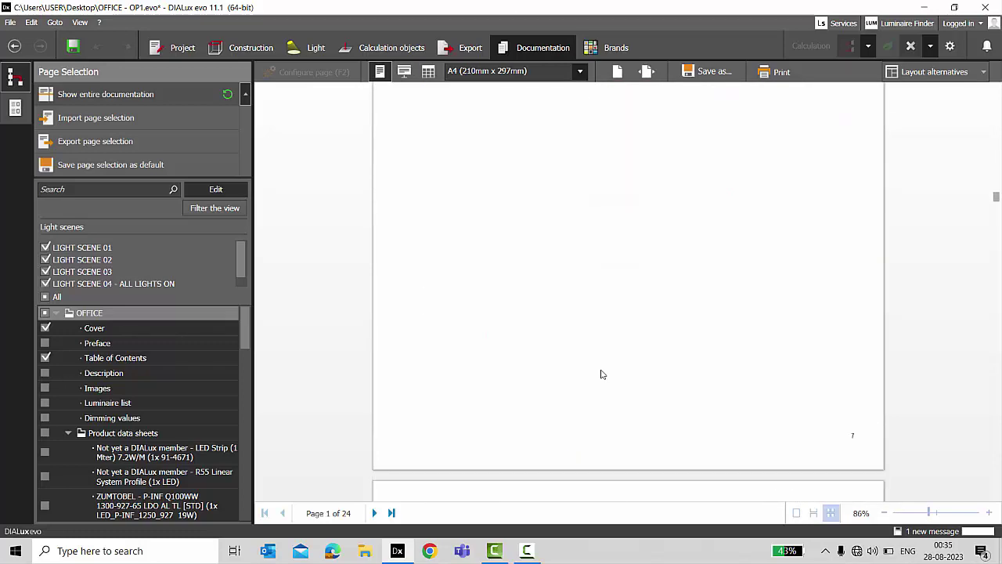
scroll(601, 373, "down", 10)
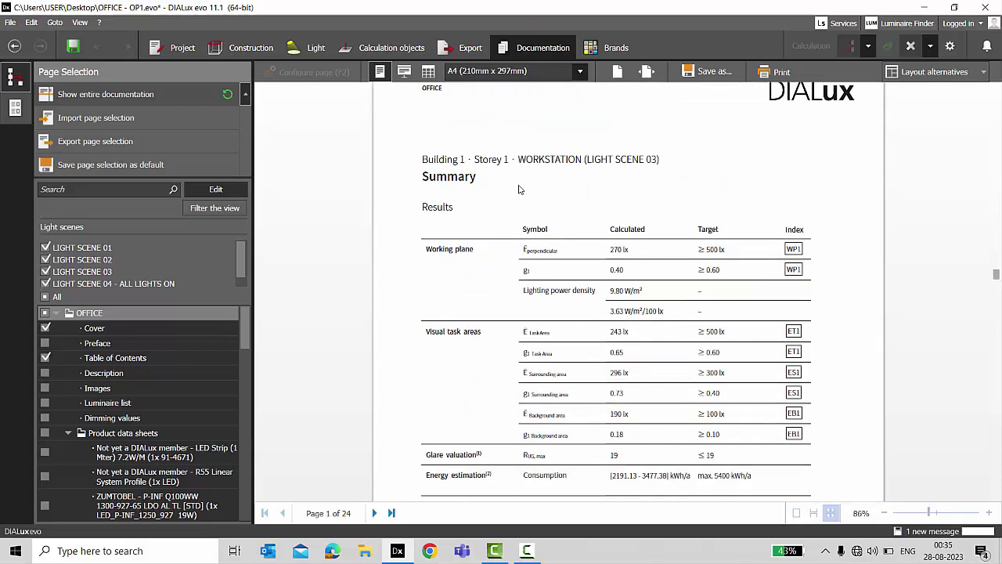
scroll(626, 227, "down", 10)
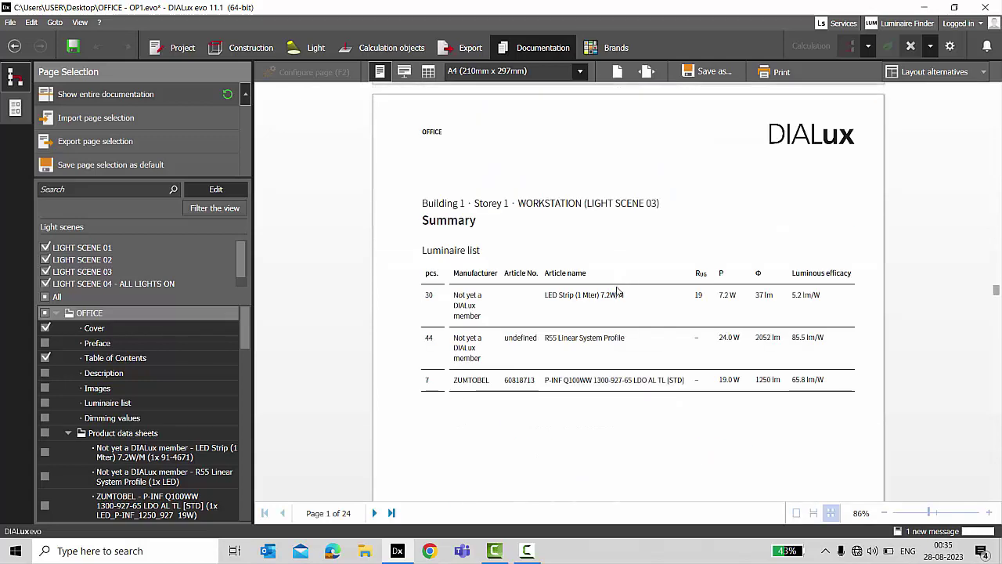
scroll(634, 235, "down", 10)
scroll(653, 219, "down", 15)
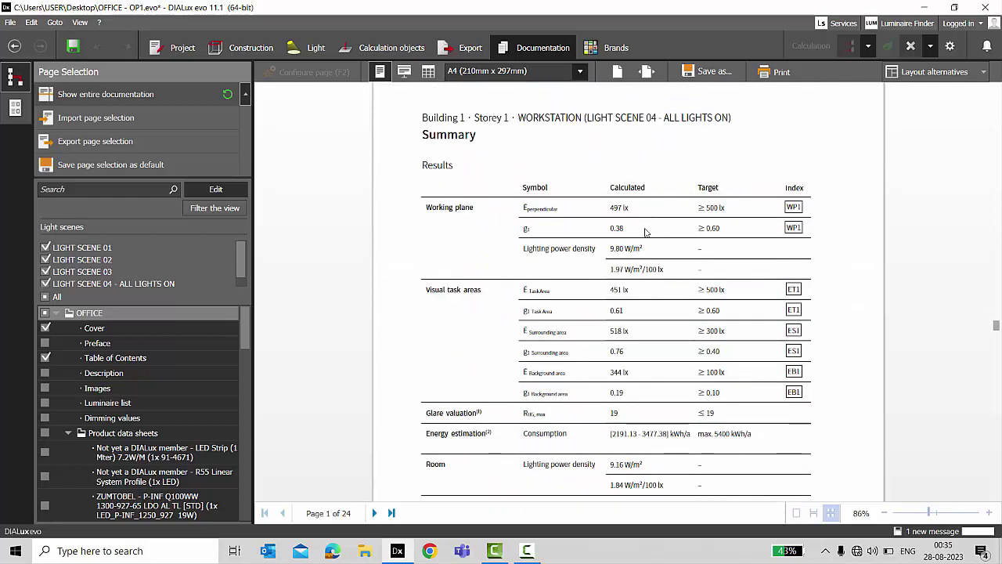
scroll(638, 245, "down", 3)
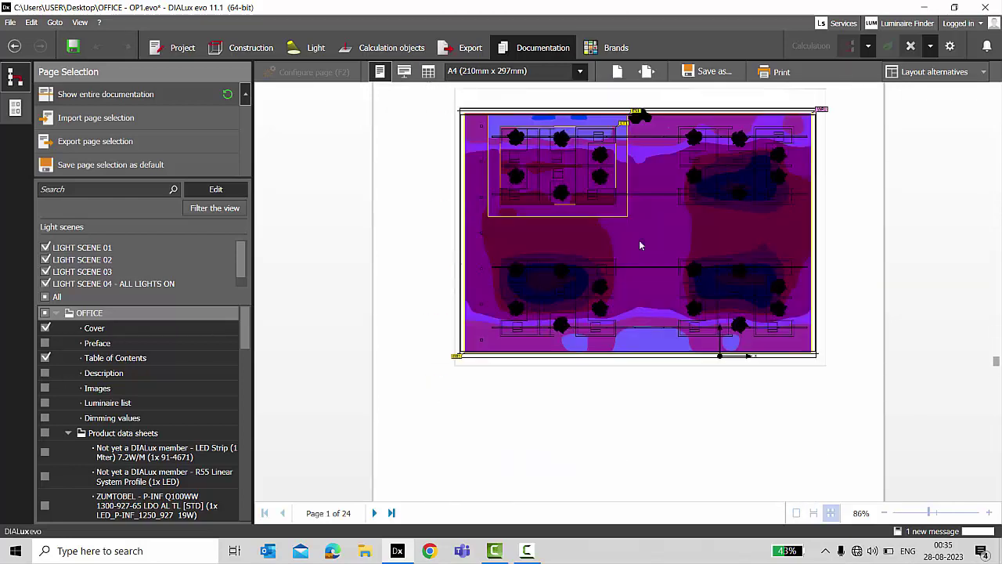
- Examine the false-colour plans, colour scale and result tables on the Calculation objects pages for LIGHT SCENE 01 and LIGHT SCENE 02
scroll(638, 245, "up", 2)
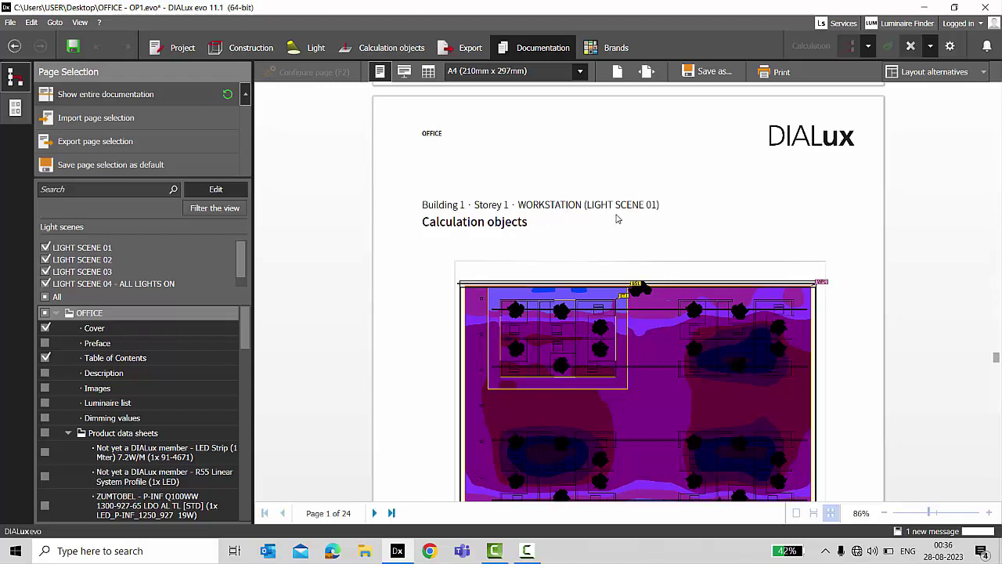
scroll(603, 282, "down", 5)
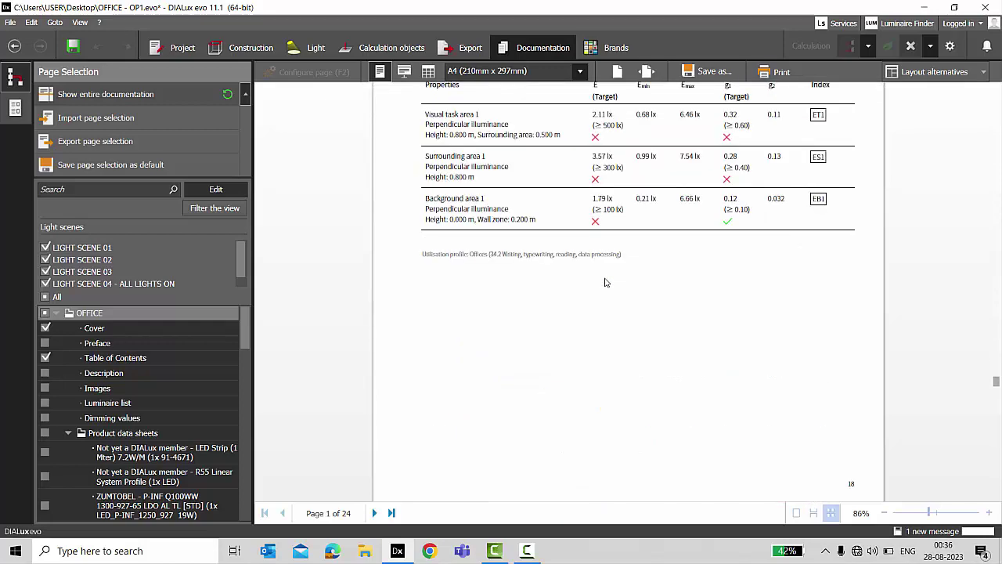
scroll(604, 282, "up", 5)
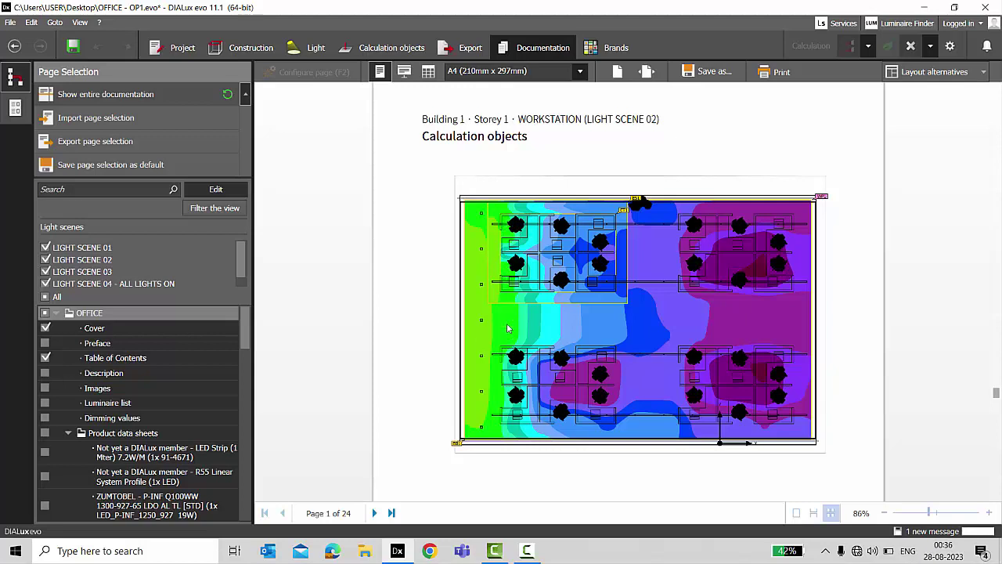
scroll(512, 218, "down", 2)
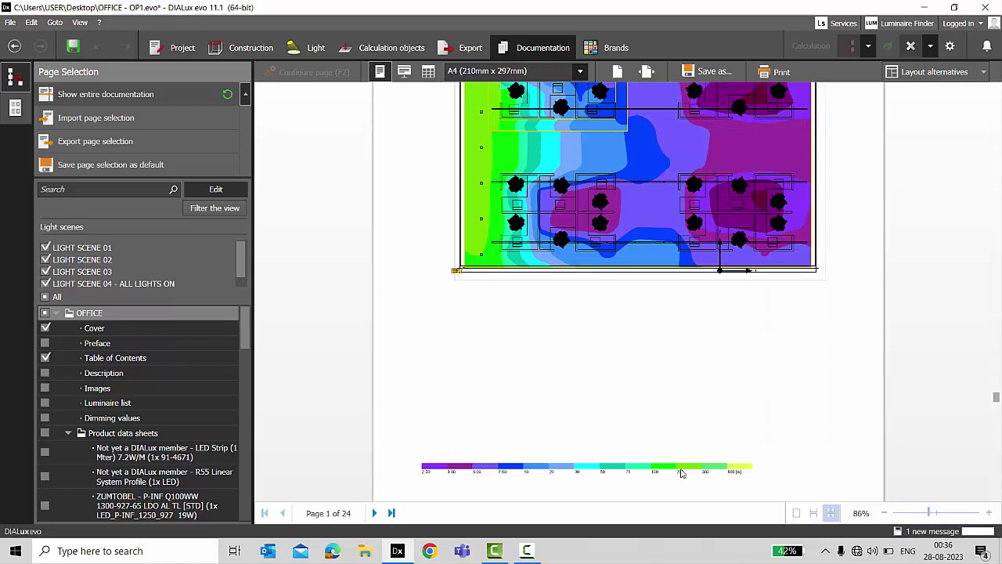
left_click(537, 305)
scroll(540, 313, "up", 2)
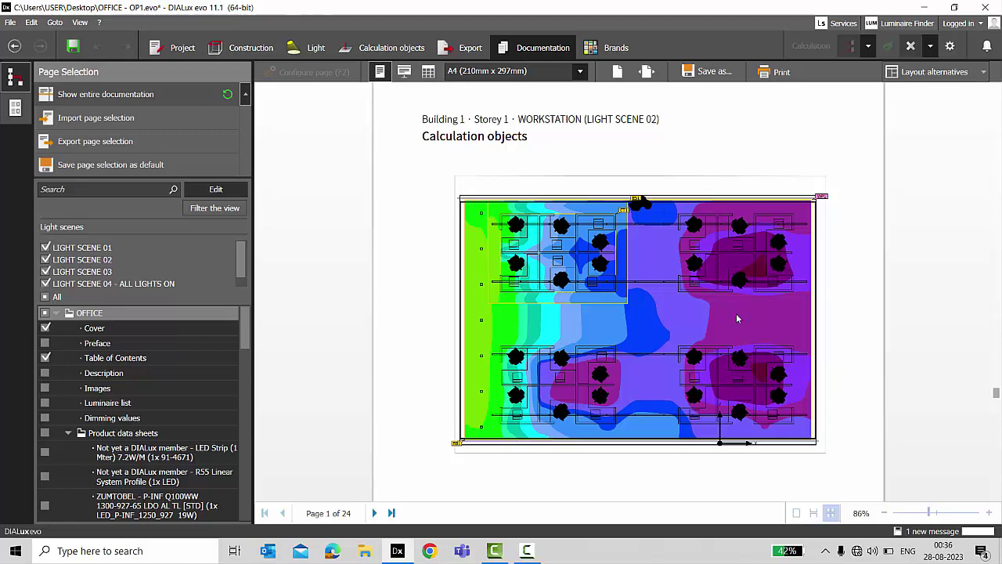
scroll(710, 336, "down", 9)
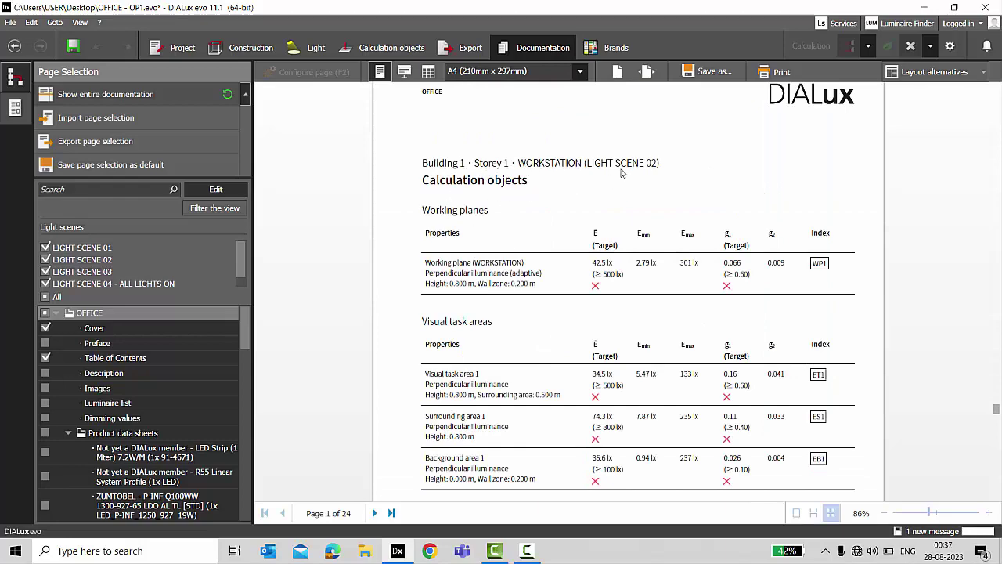
- Examine the Calculation objects results for LIGHT SCENE 03 and the false-colour plan for LIGHT SCENE 04 - ALL LIGHTS ON
scroll(568, 295, "down", 10)
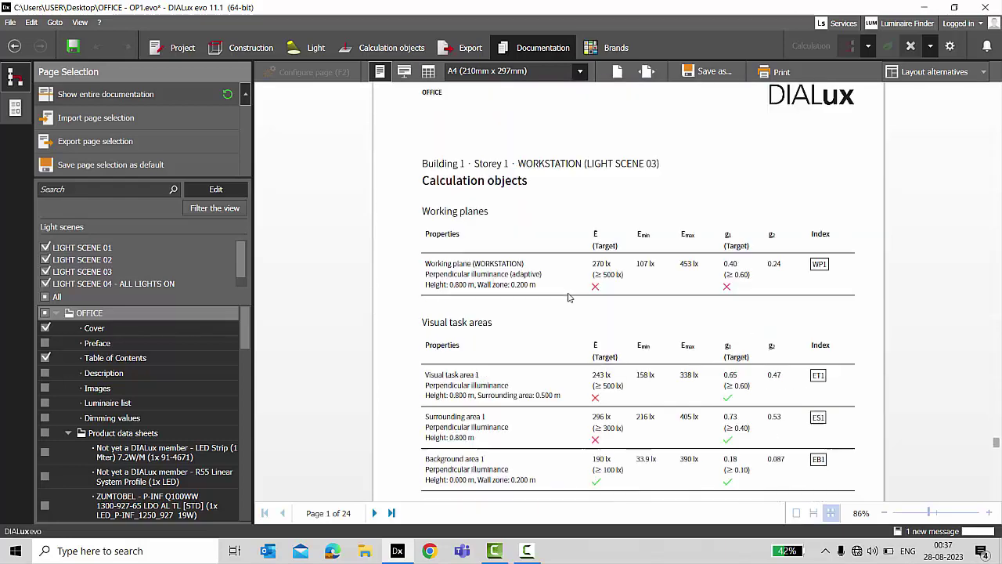
scroll(569, 297, "down", 2)
scroll(557, 217, "up", 4)
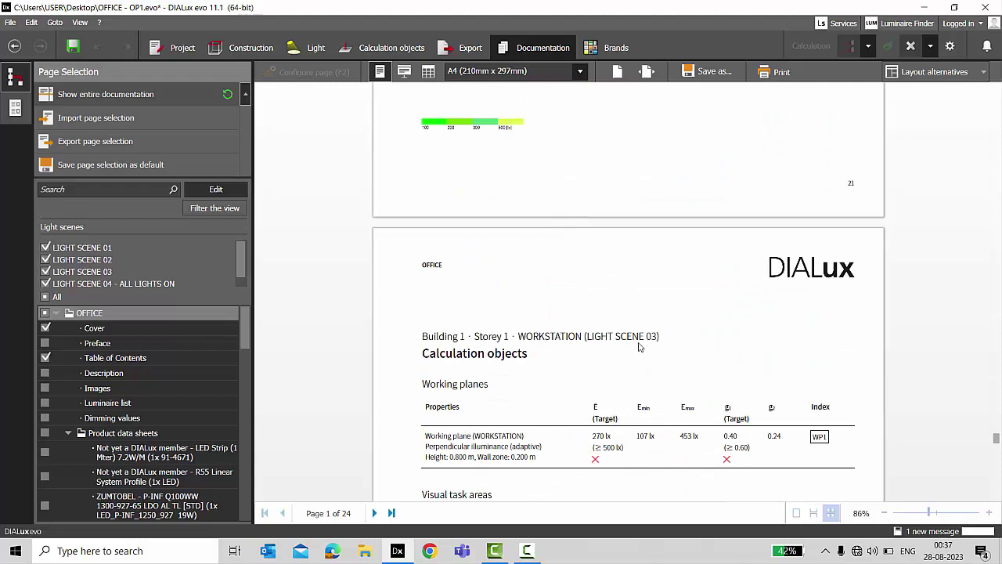
scroll(639, 347, "down", 10)
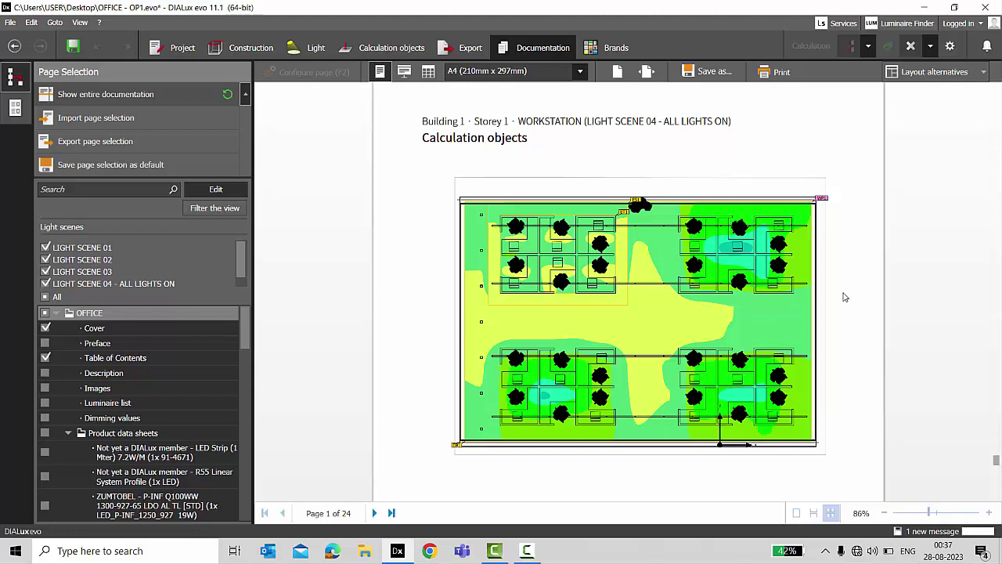
scroll(844, 296, "down", 2)
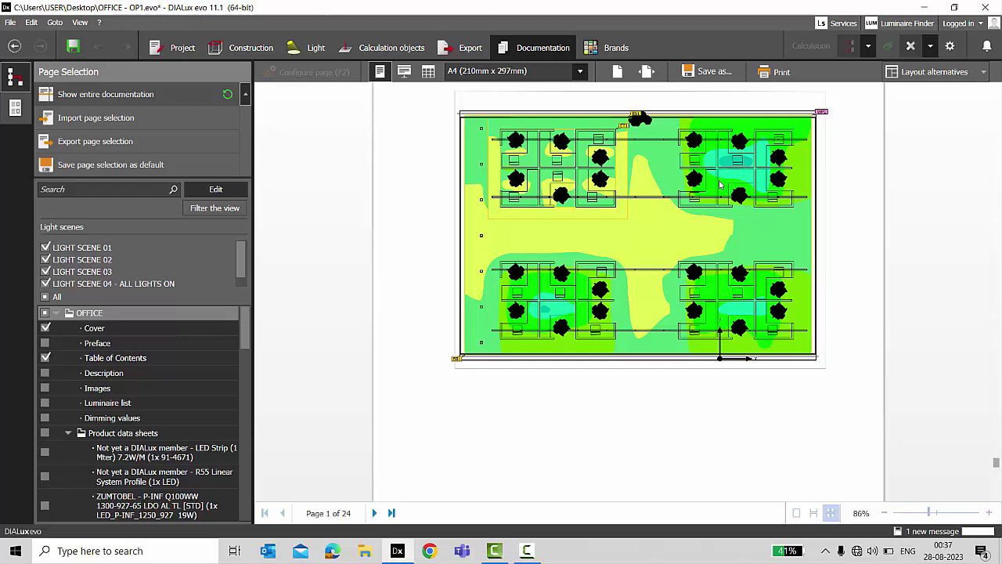
- Export all pages of the documentation as a PDF, keeping the default export settings and opening the file after export
key("ctrl+End")
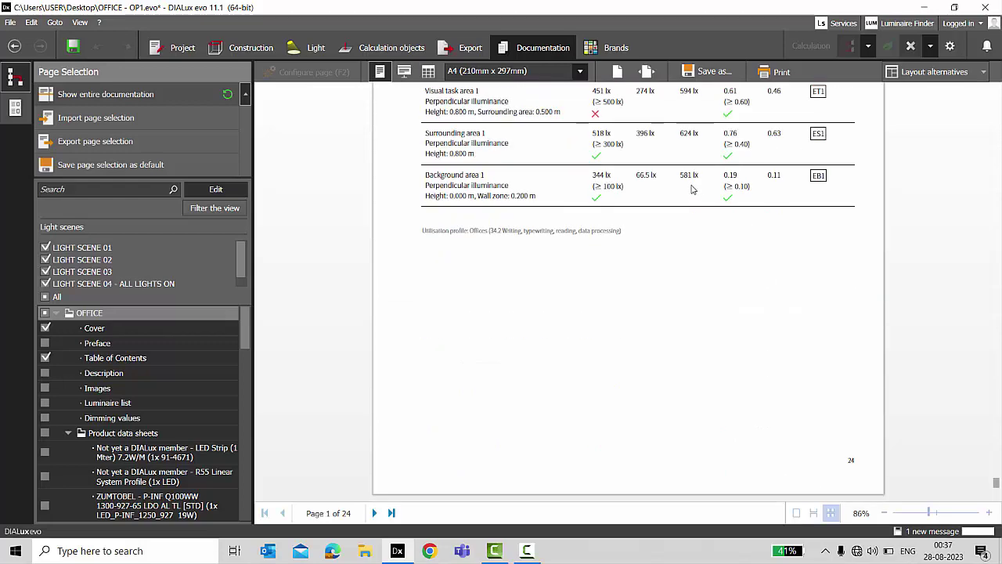
left_click(717, 70)
left_click(706, 105)
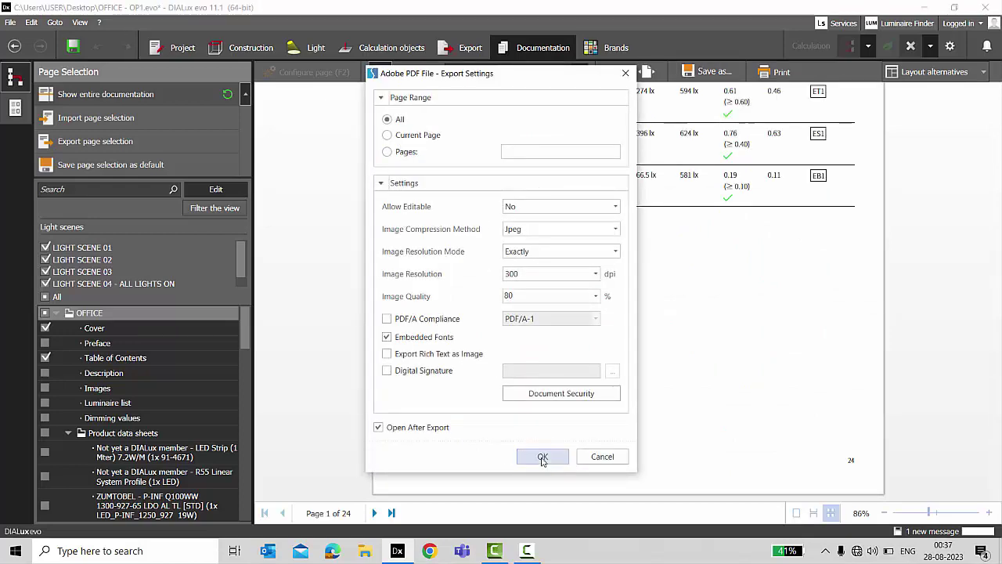
left_click(542, 457)
- Review the exported OFFICE_Report.pdf from the cover through the ray trace images to the LIGHT SCENE 01 summary and luminaire list
scroll(547, 362, "down", 2, "ctrl")
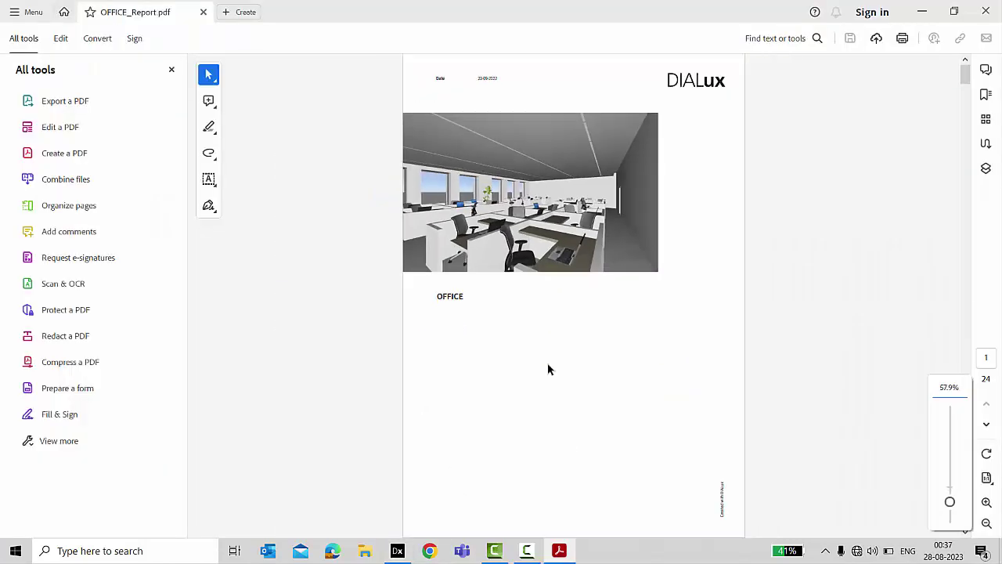
scroll(547, 363, "down", 1)
scroll(544, 363, "down", 10)
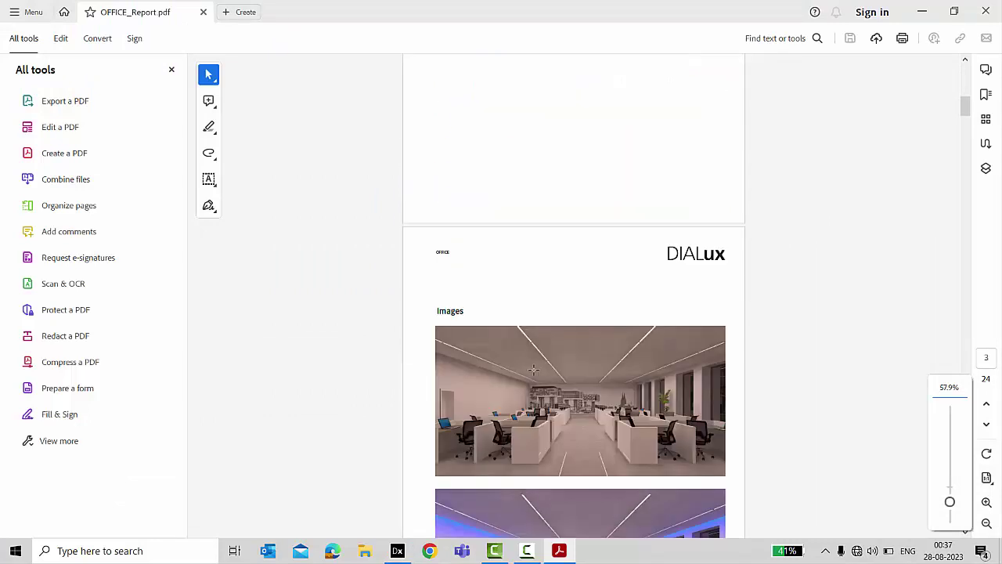
scroll(525, 380, "down", 7)
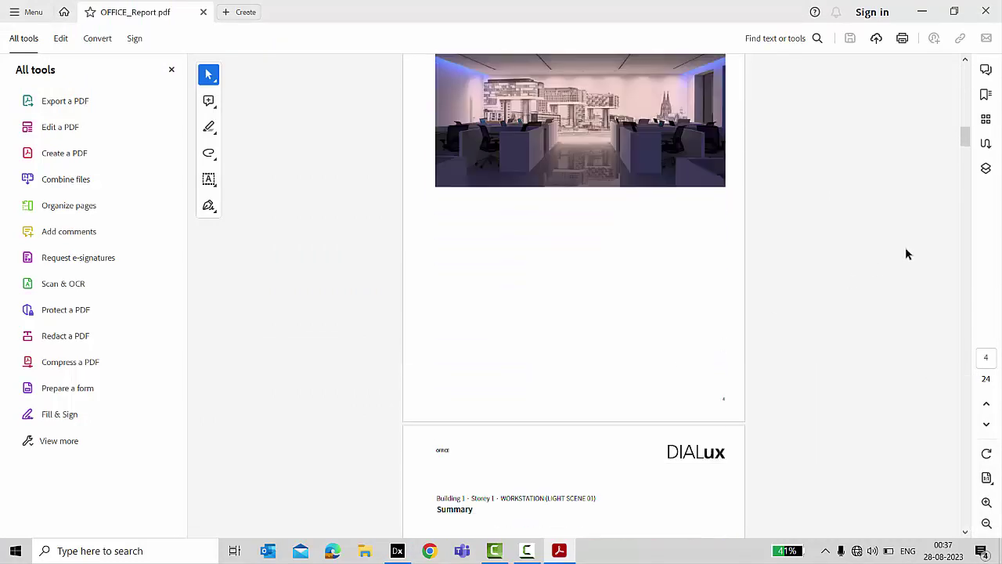
scroll(916, 227, "down", 2)
left_click_drag(966, 145, 962, 192)
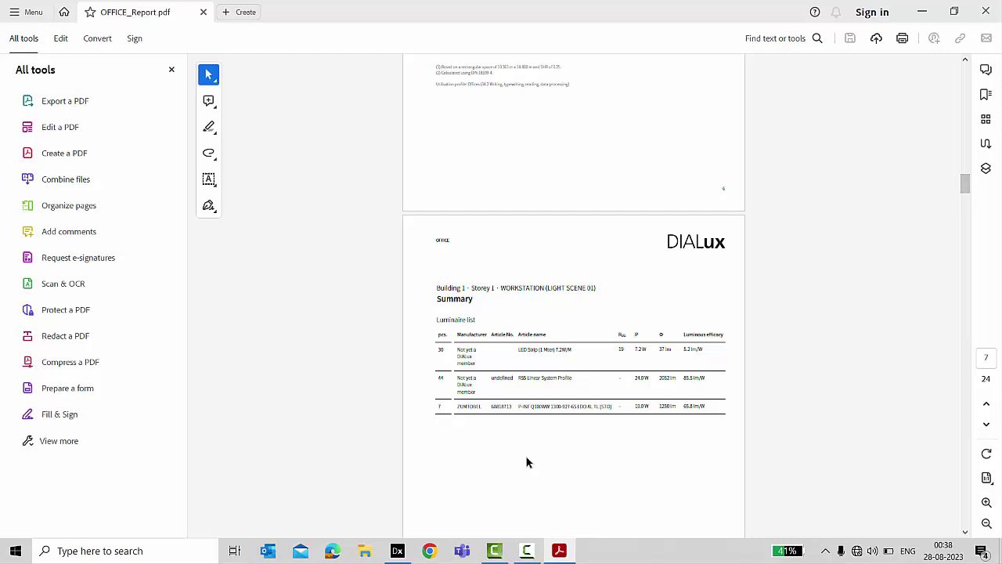
- Switch back to DIALux evo and show the light scenes and luminaire groups of WORKSTATION
left_click(397, 550)
left_click(310, 48)
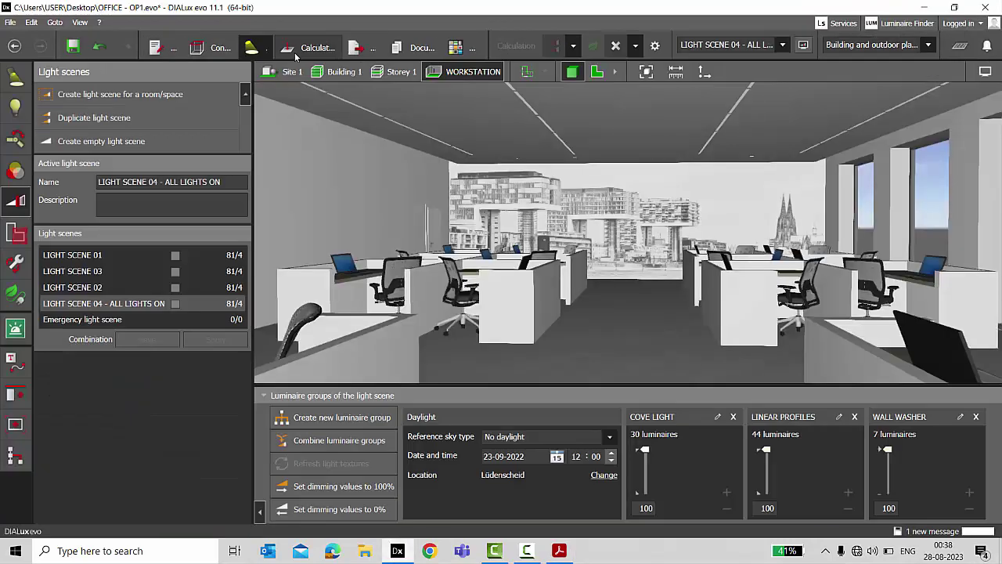